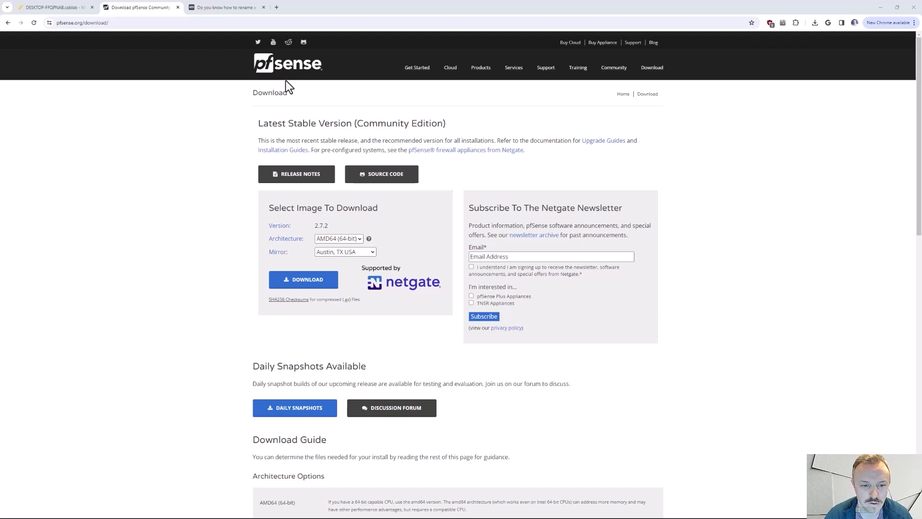
- Review the architecture and mirror choices for the pfSense Community Edition image, leaving AMD64 (64-bit) and Austin, TX USA selected
{"action": "left_click", "coordinate": [340, 239]}
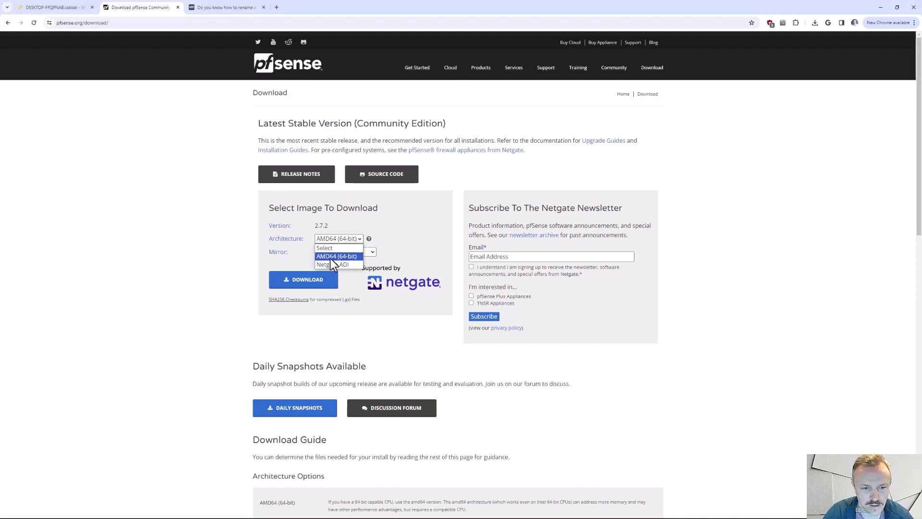
{"action": "left_click", "coordinate": [352, 258]}
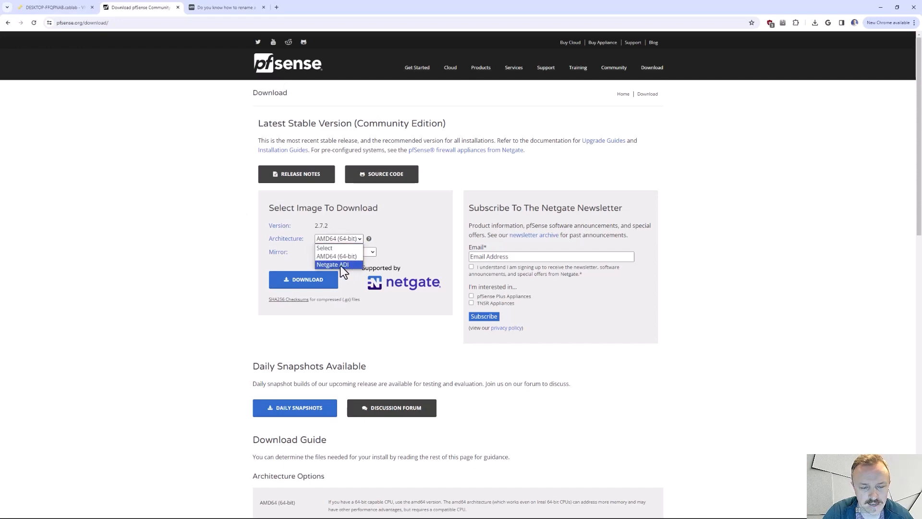
{"action": "left_click", "coordinate": [401, 251]}
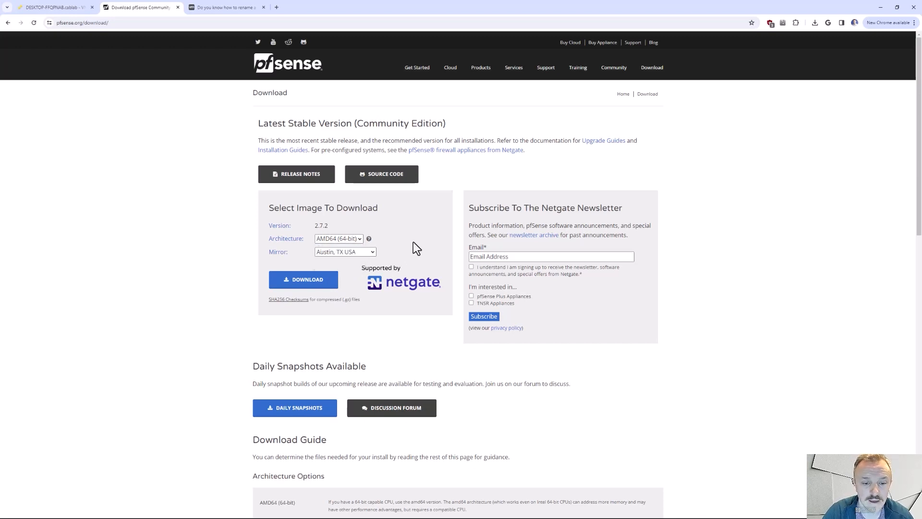
{"action": "left_click", "coordinate": [373, 252]}
{"action": "left_click", "coordinate": [374, 253]}
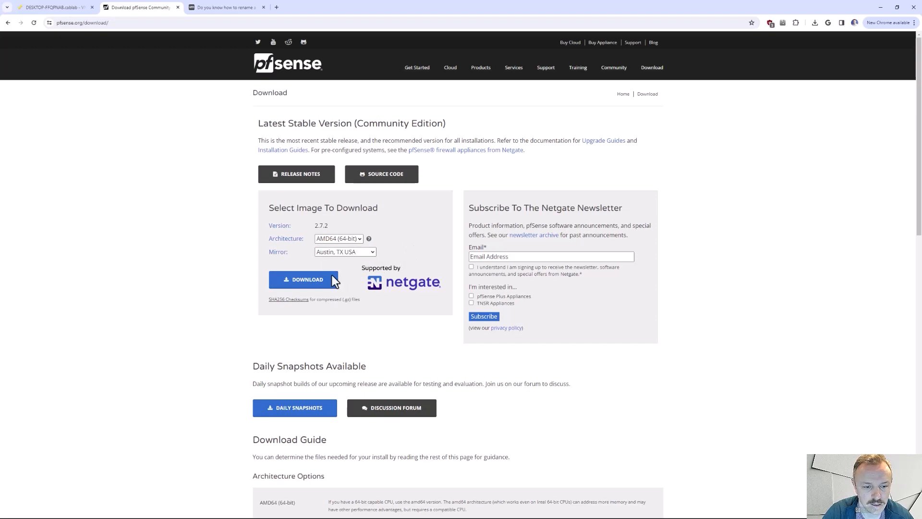
- Switch to the VMware ESXi web client and review the host's port groups and virtual switches
{"action": "left_click", "coordinate": [47, 10]}
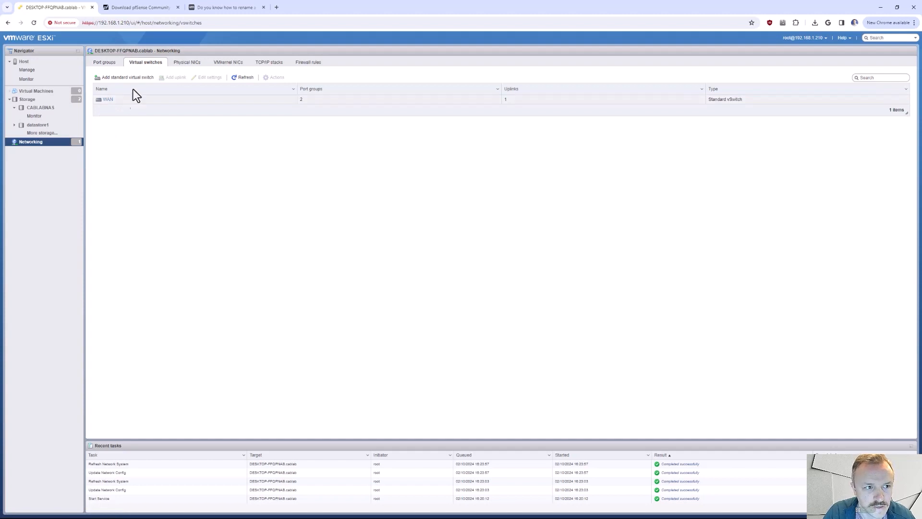
{"action": "left_click", "coordinate": [106, 64]}
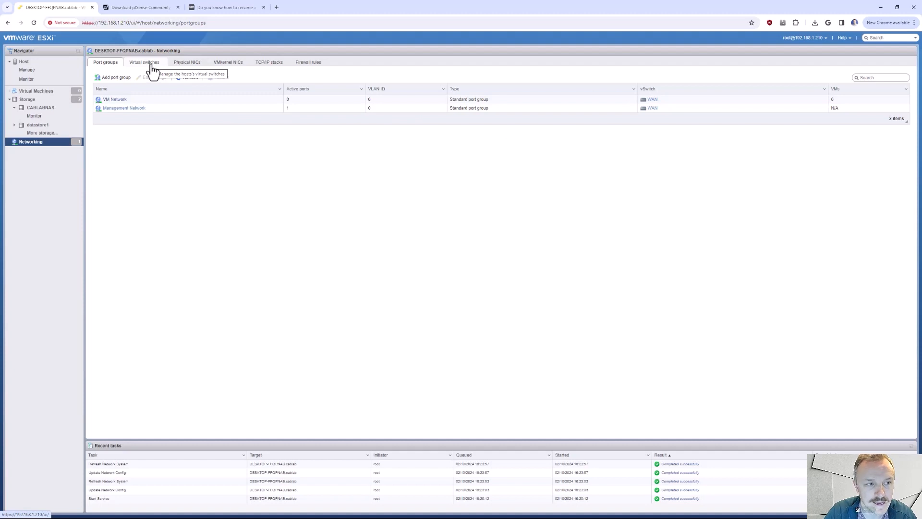
{"action": "left_click", "coordinate": [150, 64]}
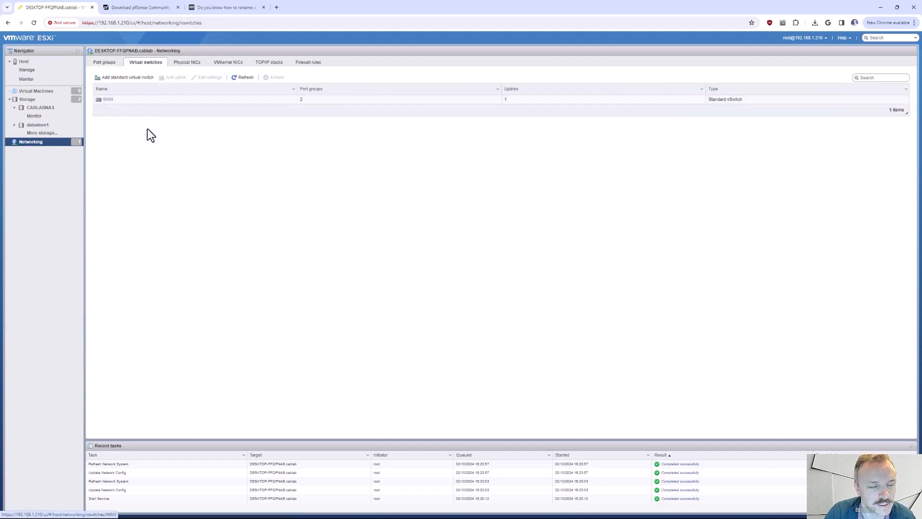
- Switch to the VMTN article on renaming a standard vSwitch and read the configuration file path in its comment
{"action": "left_click", "coordinate": [218, 9]}
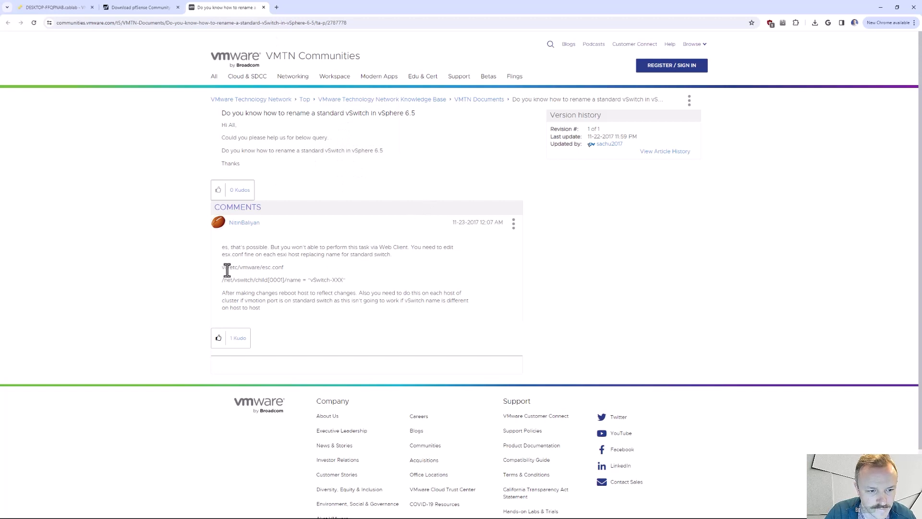
{"action": "left_click_drag", "start_coordinate": [223, 269], "coordinate": [253, 268]}
{"action": "left_click", "coordinate": [282, 267]}
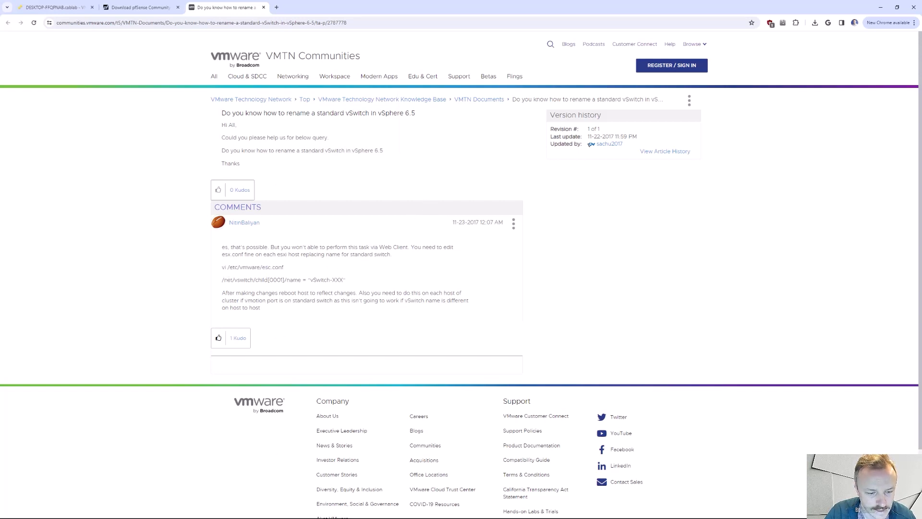
- Launch PuTTY, open an SSH session to the ESXi host at 192.168.1.210, and reposition the terminal window
{"action": "key", "text": "super"}
{"action": "left_click", "coordinate": [69, 510]}
{"action": "left_click", "coordinate": [60, 7]}
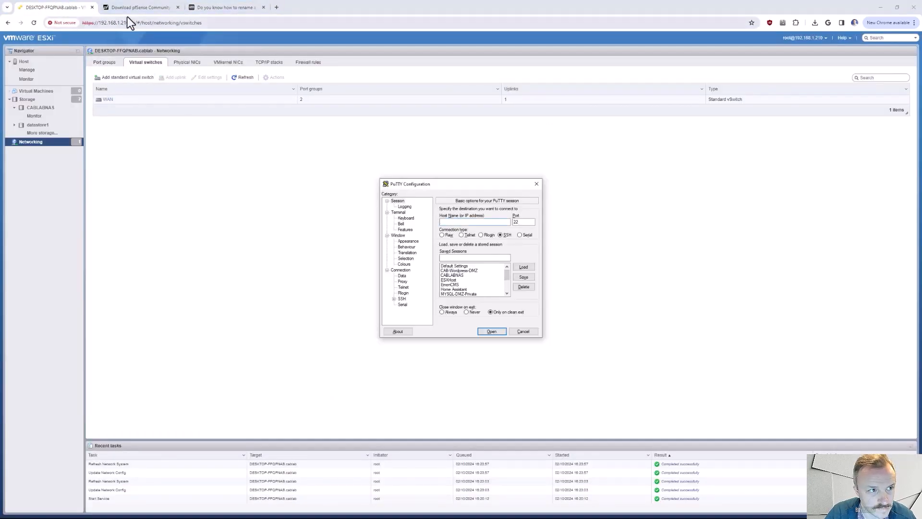
{"action": "left_click", "coordinate": [470, 222]}
{"action": "type", "text": "192"}
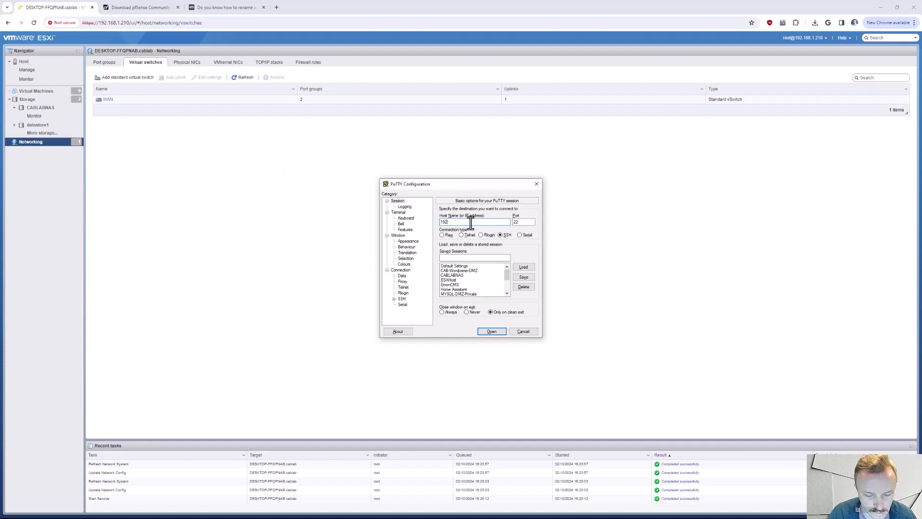
{"action": "type", "text": ".168.1.21"}
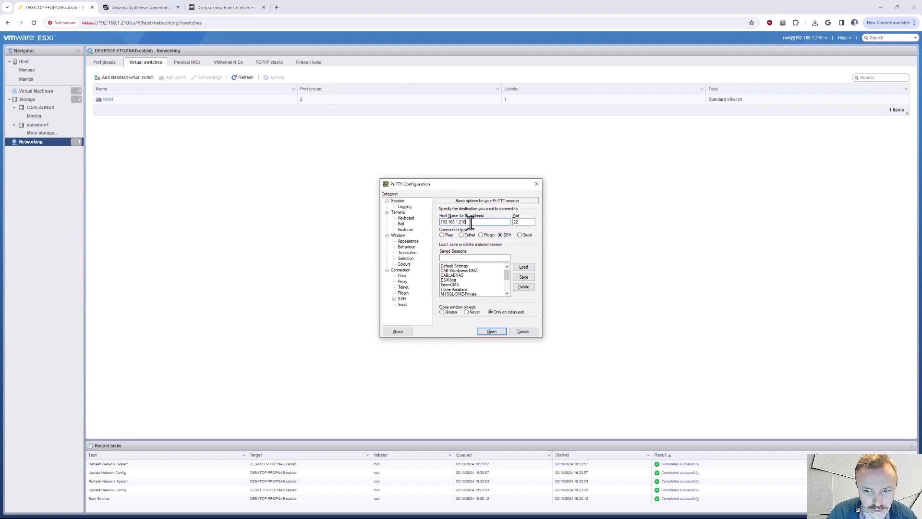
{"action": "type", "text": "0"}
{"action": "key", "text": "Return"}
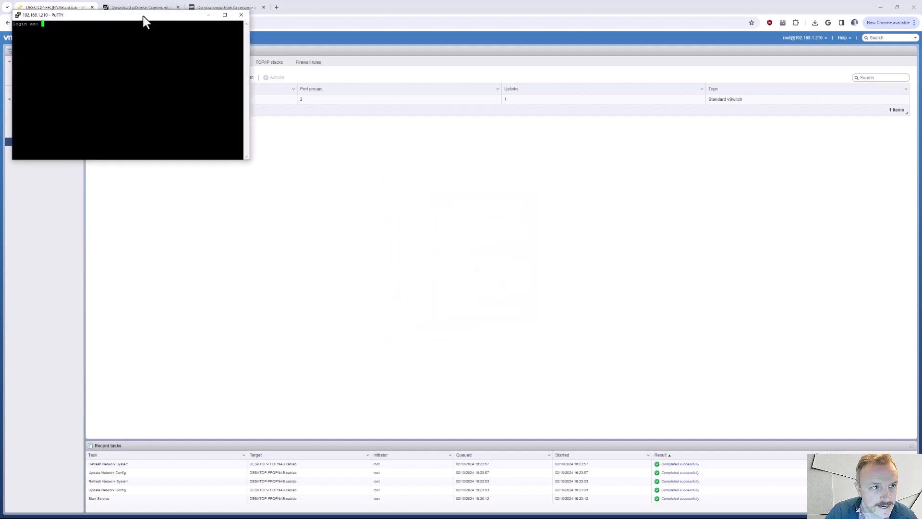
{"action": "left_click_drag", "start_coordinate": [144, 20], "coordinate": [361, 126]}
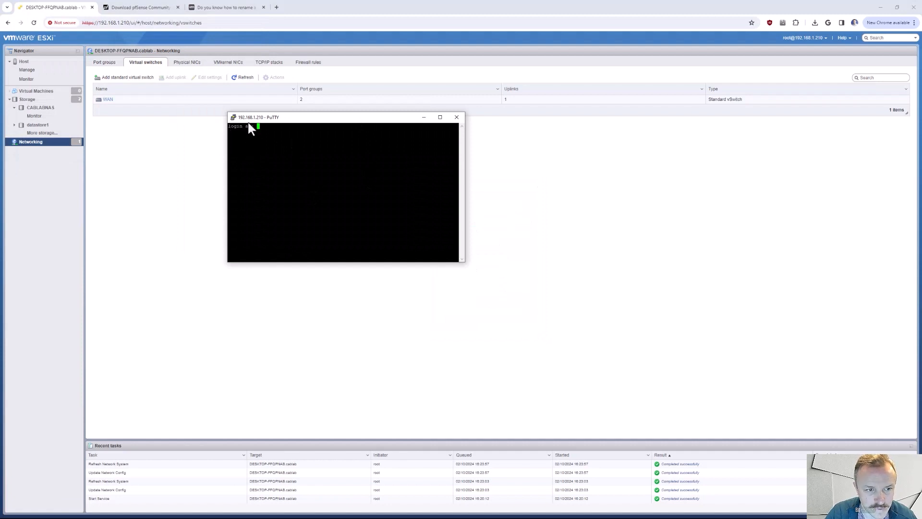
- Check the Secure Shell (SSH) option among the ESXi host's service actions without changing it
{"action": "left_click", "coordinate": [42, 68]}
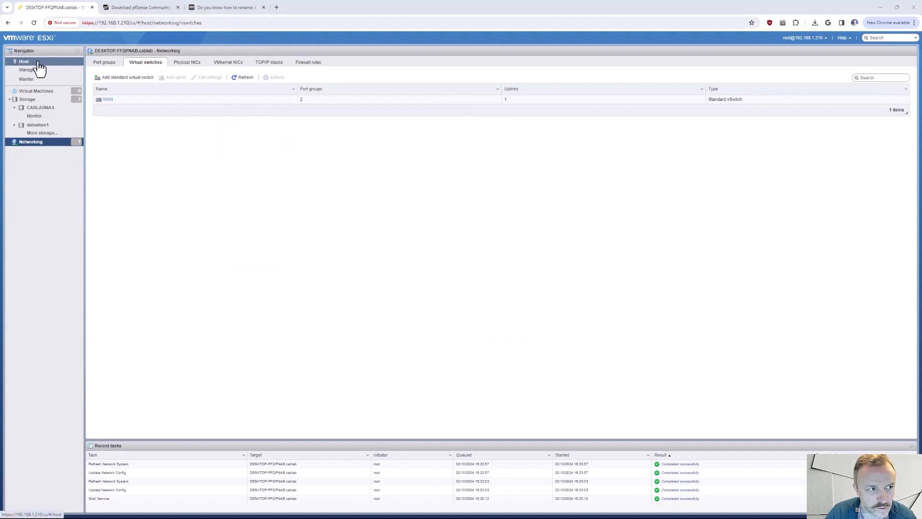
{"action": "left_click", "coordinate": [42, 67]}
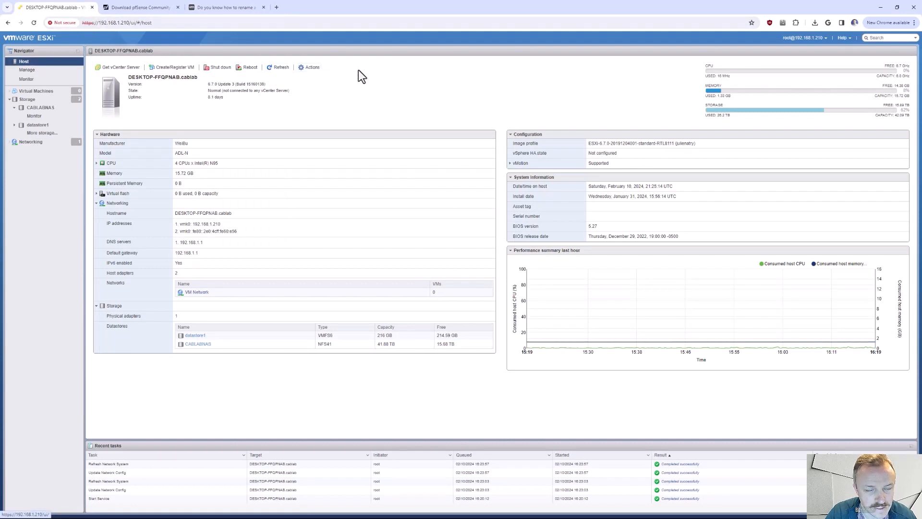
{"action": "left_click", "coordinate": [312, 67]}
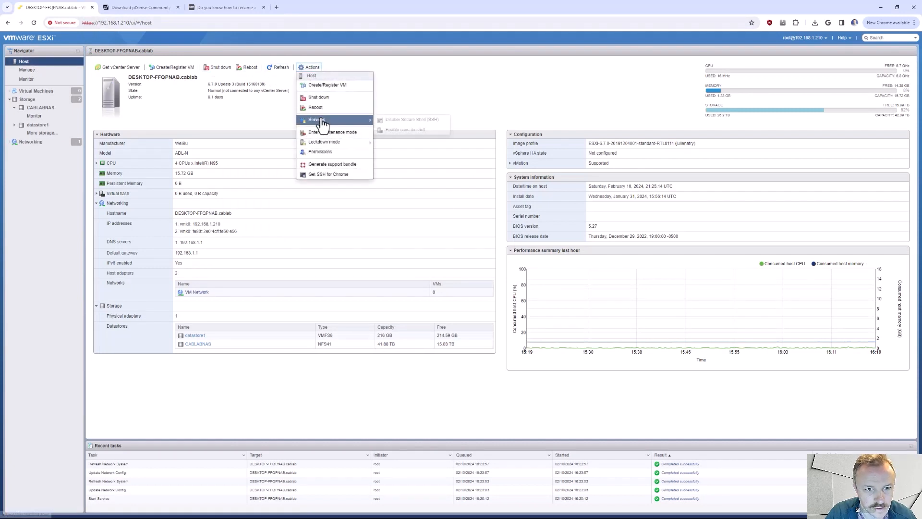
{"action": "mouse_move", "coordinate": [336, 121]}
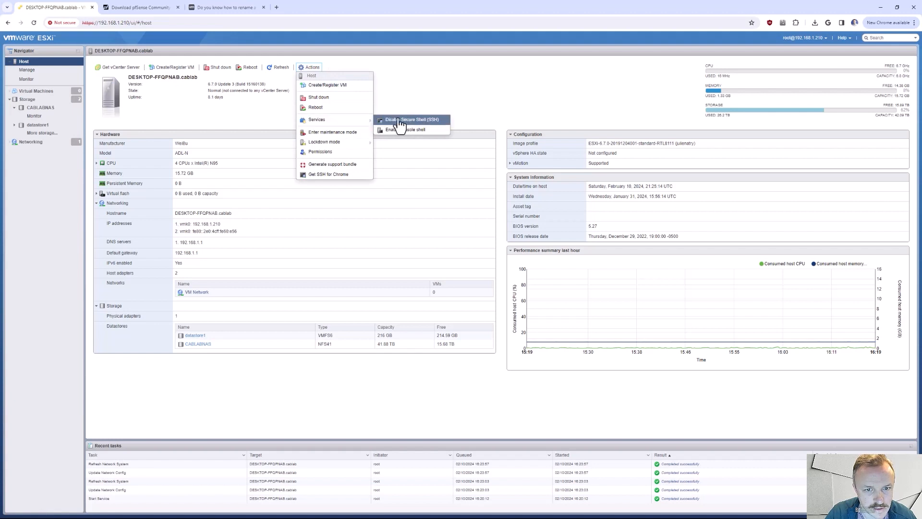
{"action": "left_click", "coordinate": [404, 94]}
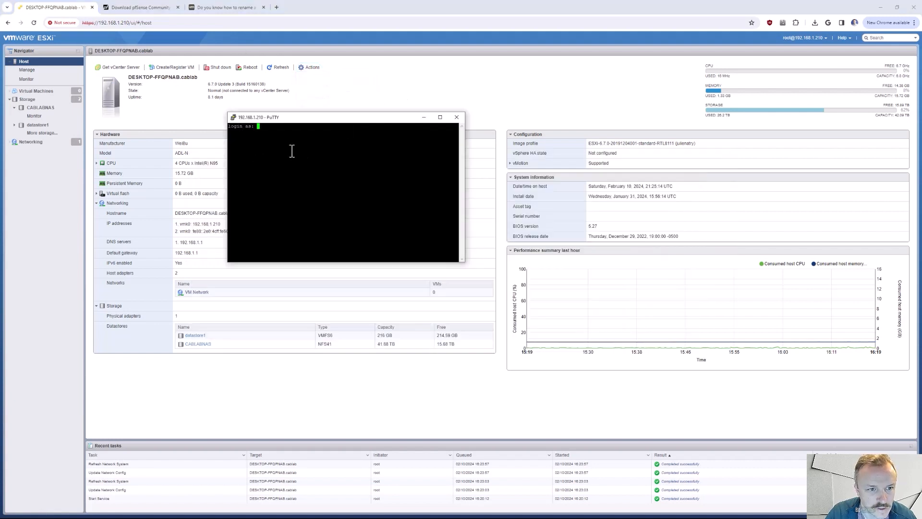
- Log in to the PuTTY session as root with the account password
{"action": "type", "text": "root"}
{"action": "key", "text": "Return"}
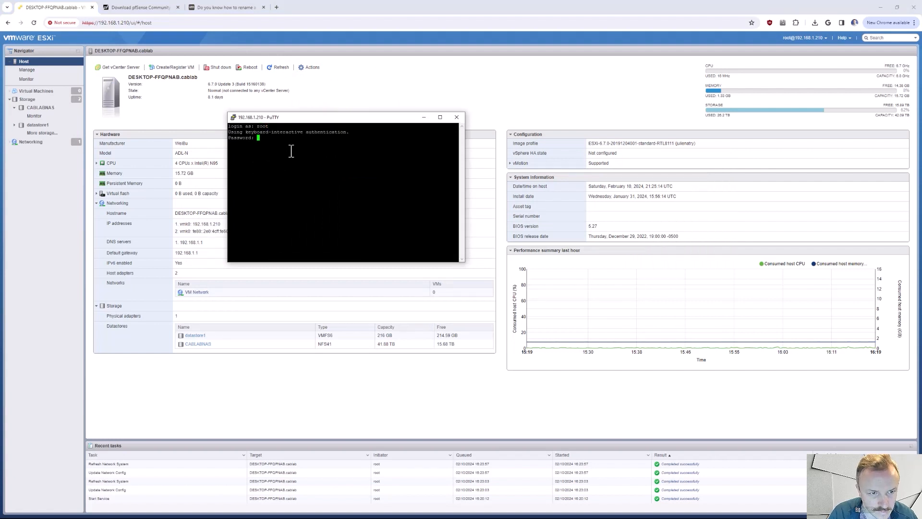
{"action": "key", "text": "Return"}
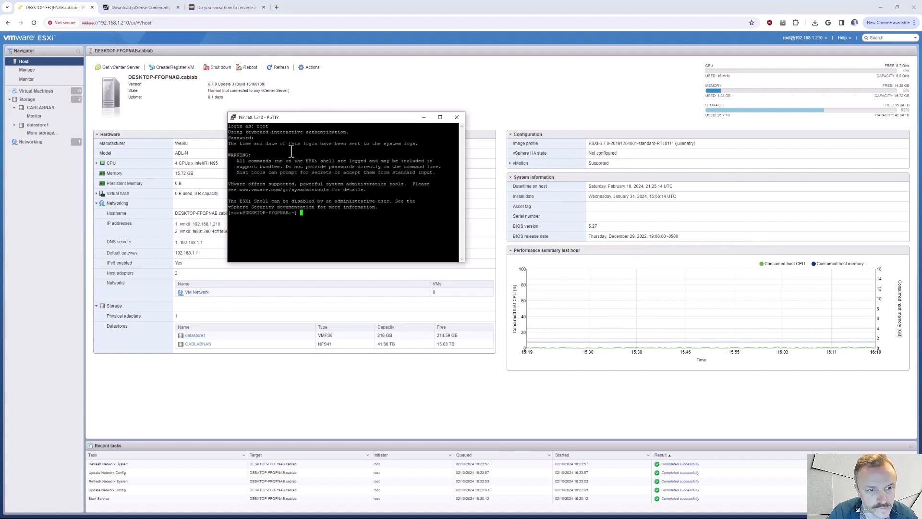
- Open /etc/vmware/esx.conf in vi, consulting the VMTN article for the file name
{"action": "type", "text": "vi /e"}
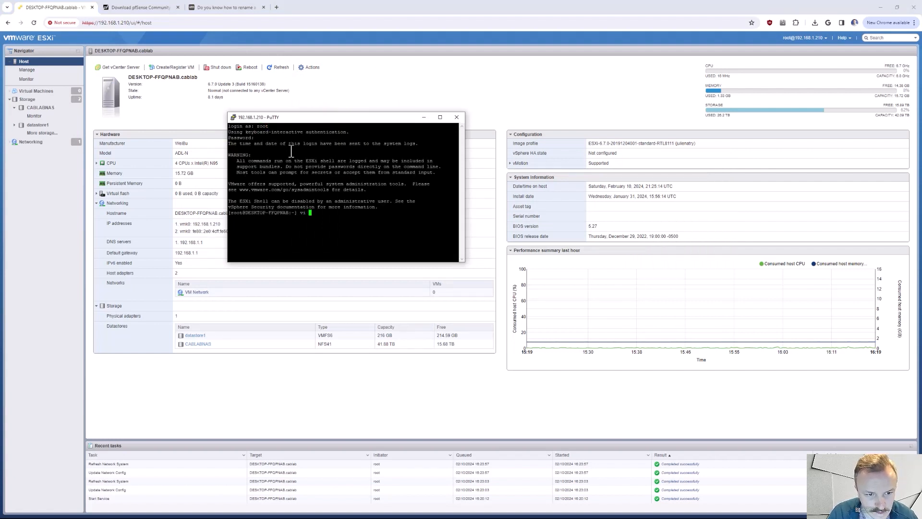
{"action": "type", "text": "tc/"}
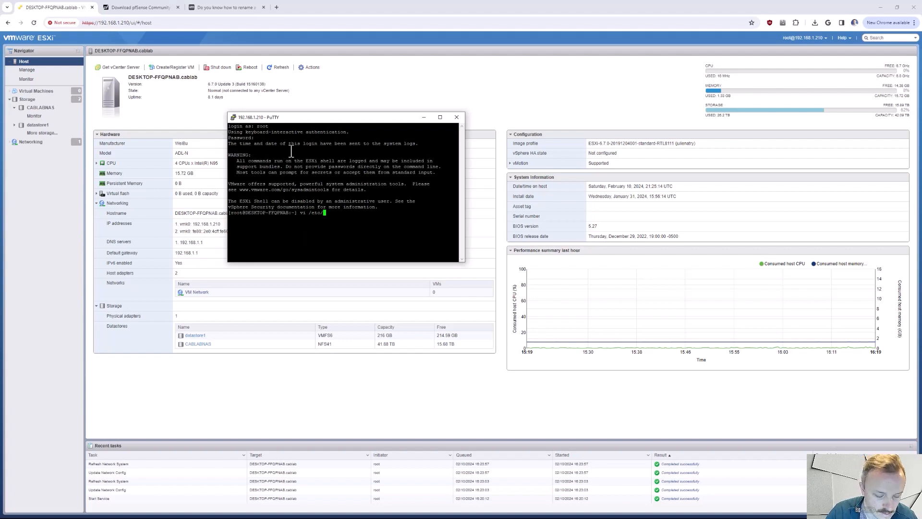
{"action": "type", "text": "vmware/"}
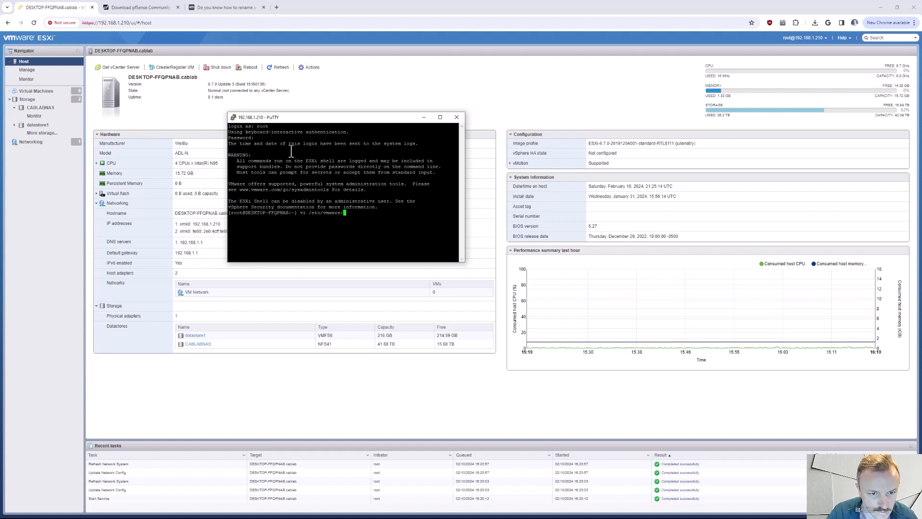
{"action": "left_click", "coordinate": [224, 7]}
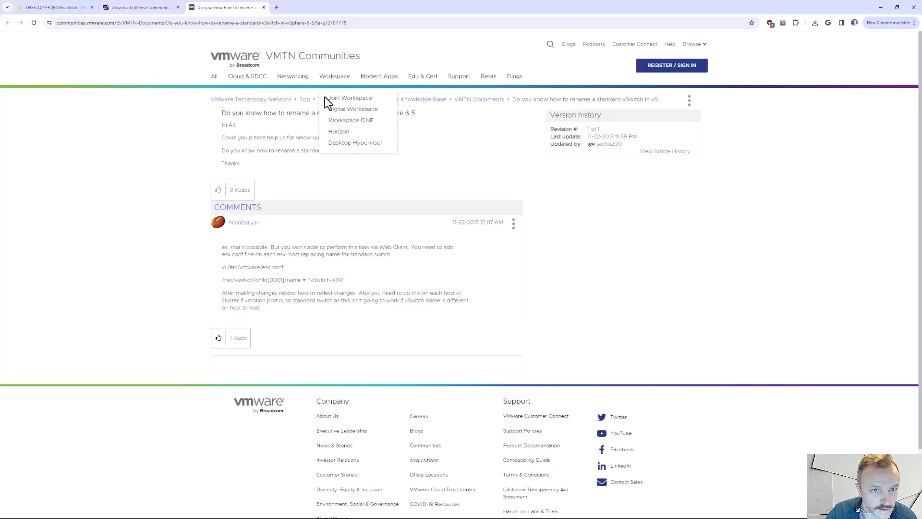
{"action": "key", "text": "alt+Tab"}
{"action": "left_click_drag", "start_coordinate": [374, 121], "coordinate": [567, 71]}
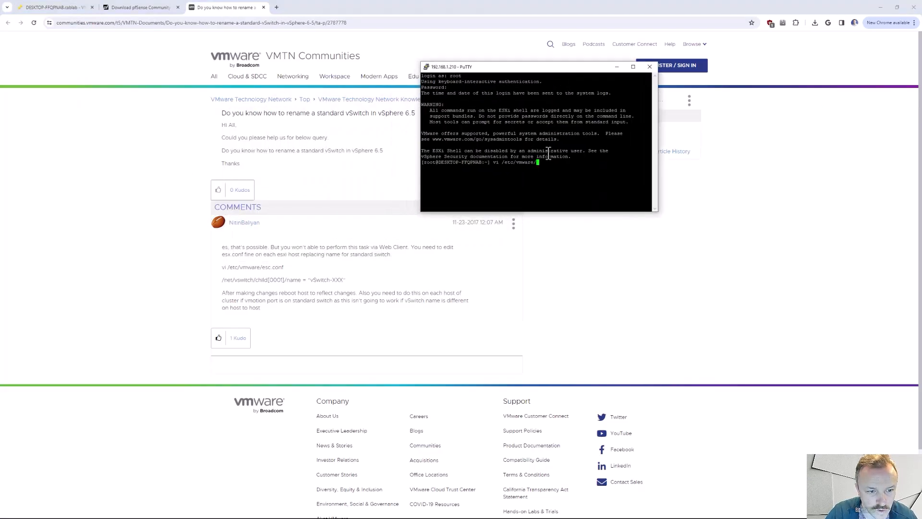
{"action": "type", "text": "esx"}
{"action": "key", "text": "Tab"}
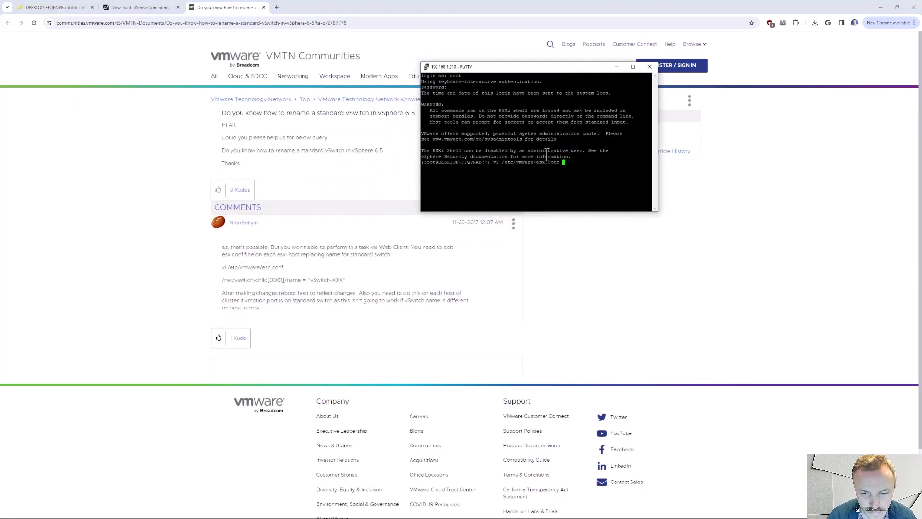
{"action": "key", "text": "Return"}
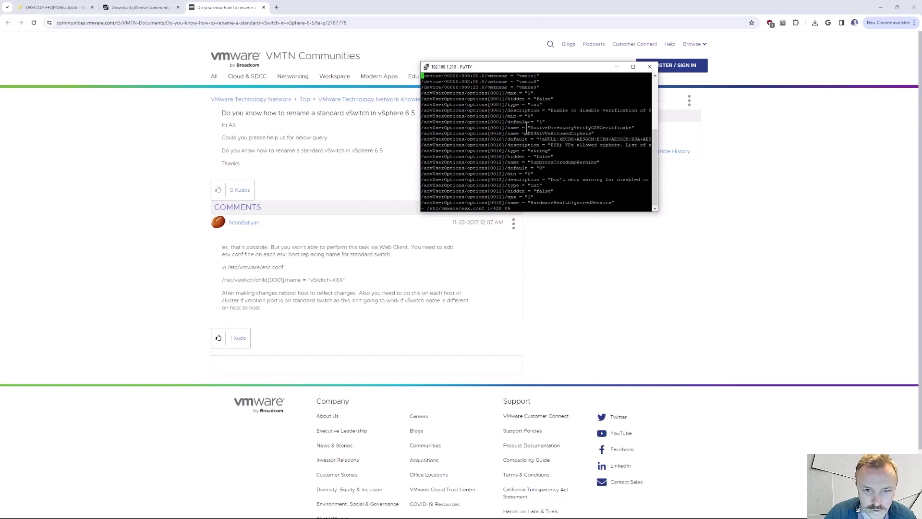
- Widen the terminal window to fit the long configuration lines and move it clear of the article's comment
{"action": "left_click_drag", "start_coordinate": [423, 121], "coordinate": [330, 117]}
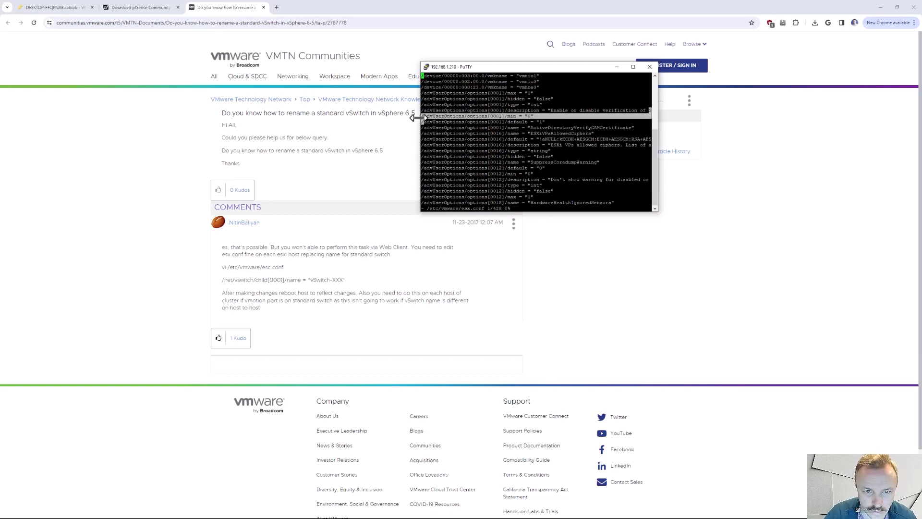
{"action": "left_click_drag", "start_coordinate": [420, 117], "coordinate": [98, 123]}
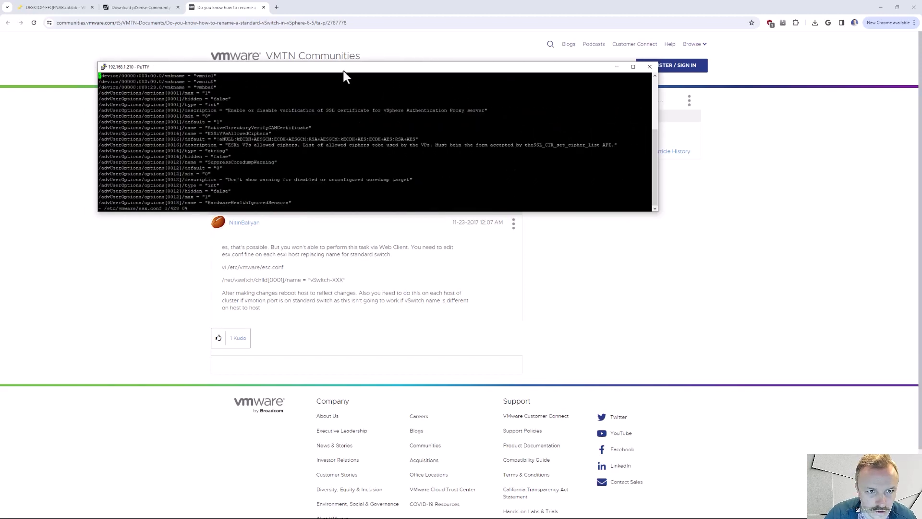
{"action": "left_click_drag", "start_coordinate": [344, 70], "coordinate": [355, 31]}
- Search esx.conf for WAN, checking the virtual switch's name in the ESXi networking page before running the search
{"action": "type", "text": "/"}
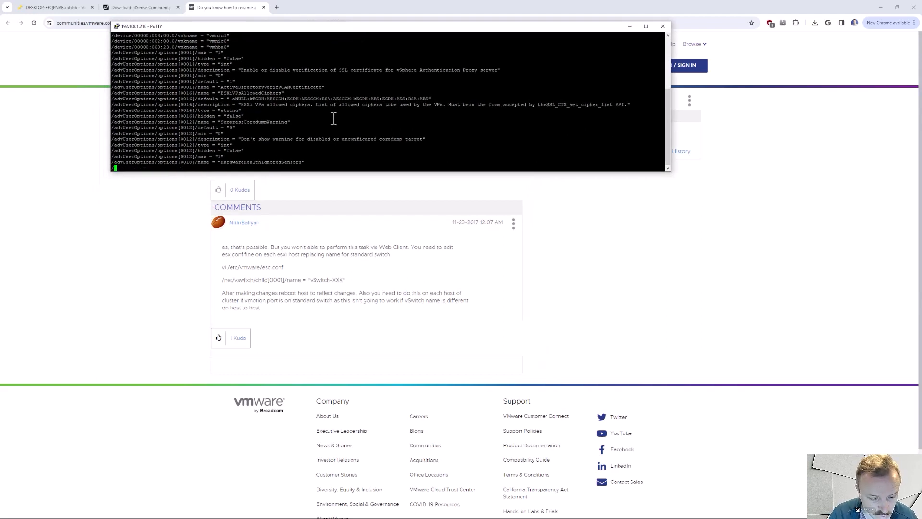
{"action": "type", "text": "WAN"}
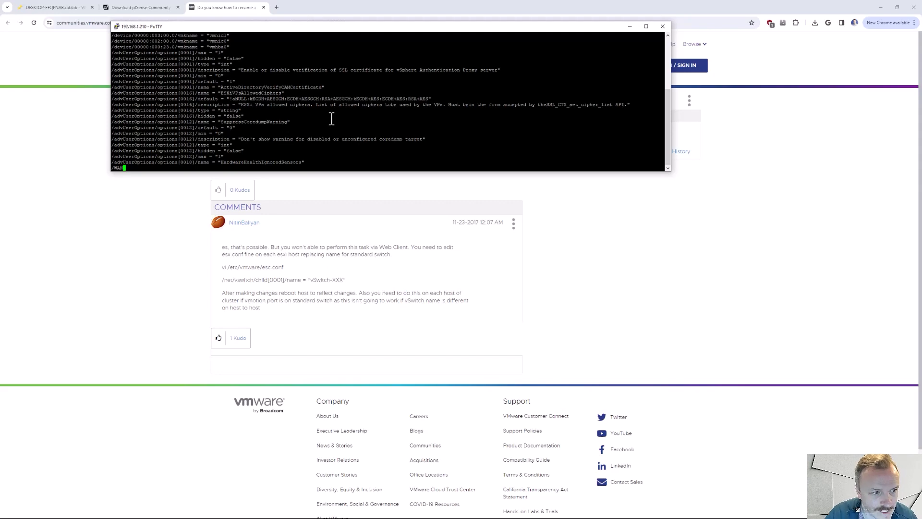
{"action": "left_click", "coordinate": [64, 13]}
{"action": "left_click", "coordinate": [32, 142]}
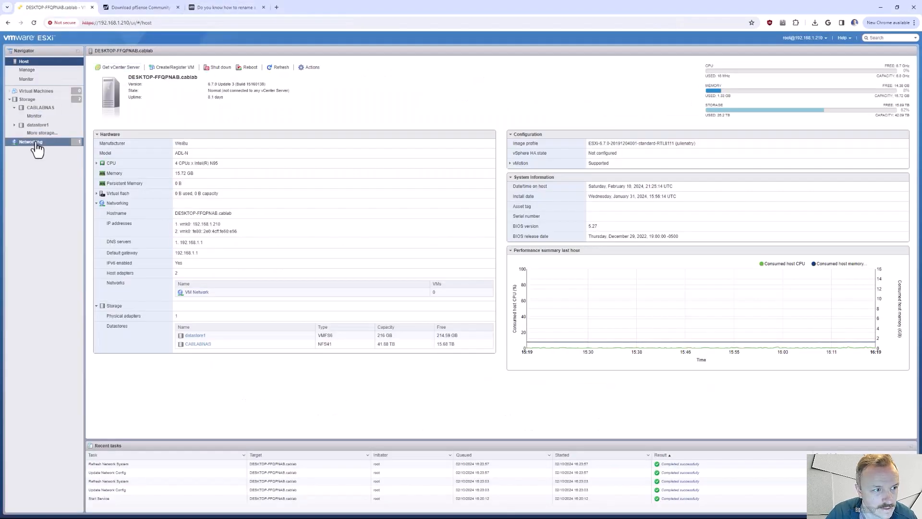
{"action": "key", "text": "alt+Tab"}
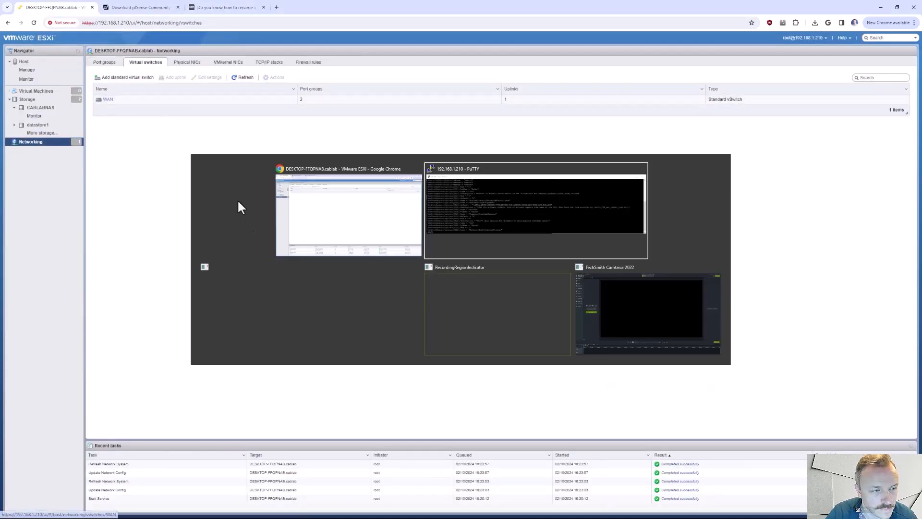
{"action": "key", "text": "Return"}
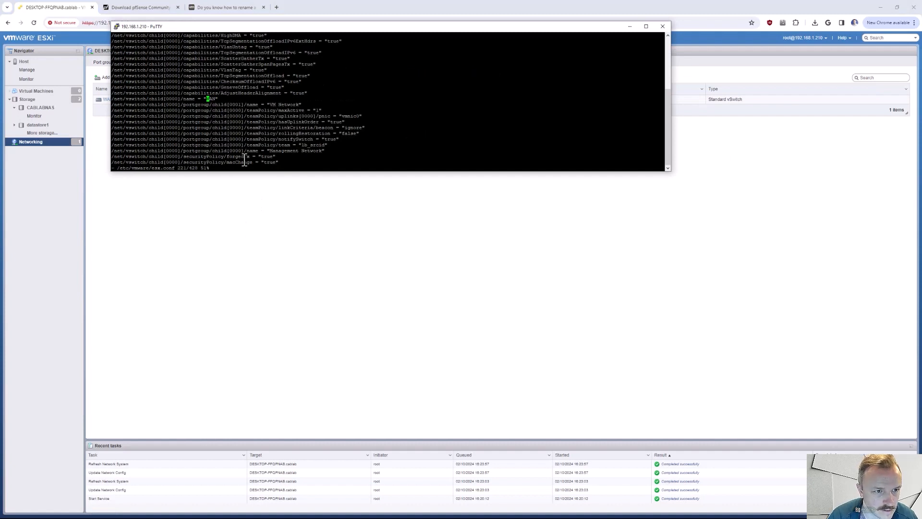
- Replace WAN with LAN as the virtual switch's name value in esx.conf
{"action": "key", "text": "Right"}
{"action": "key", "text": "Right"}
{"action": "key", "text": "Right"}
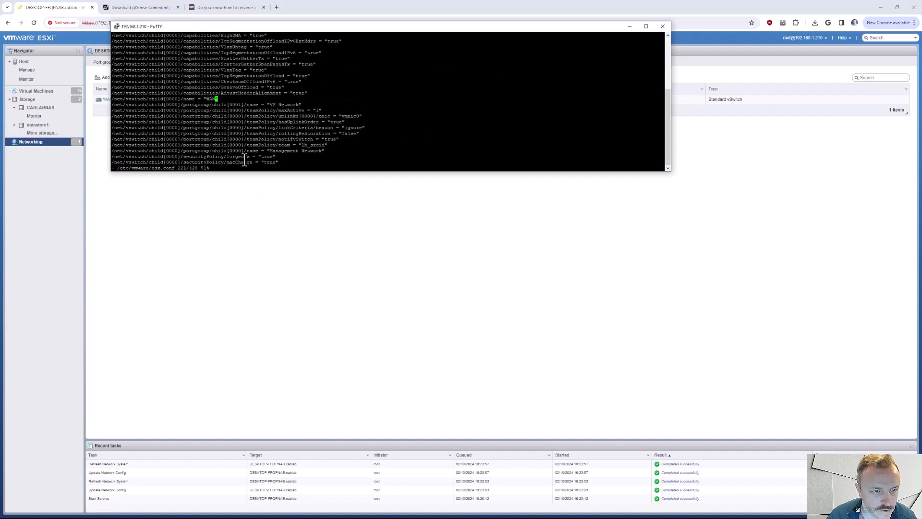
{"action": "key", "text": "Left"}
{"action": "key", "text": "Left"}
{"action": "key", "text": "Left"}
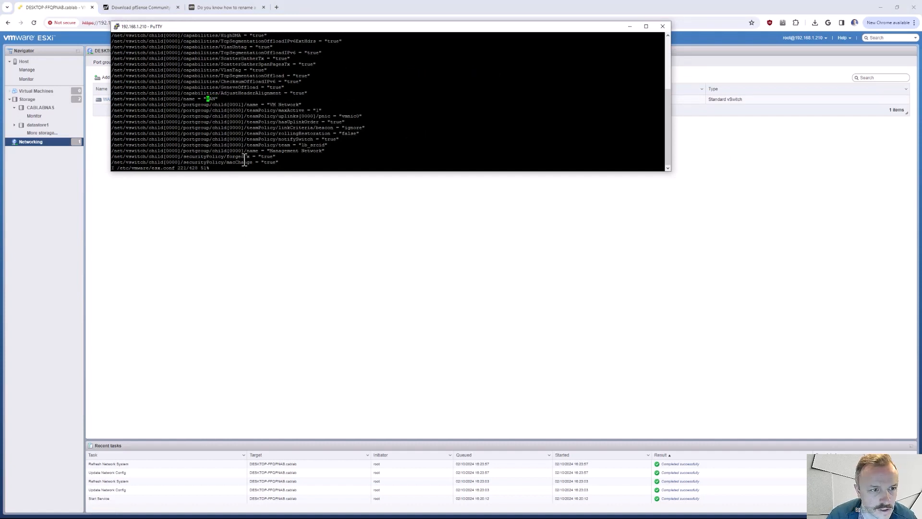
{"action": "key", "text": "x"}
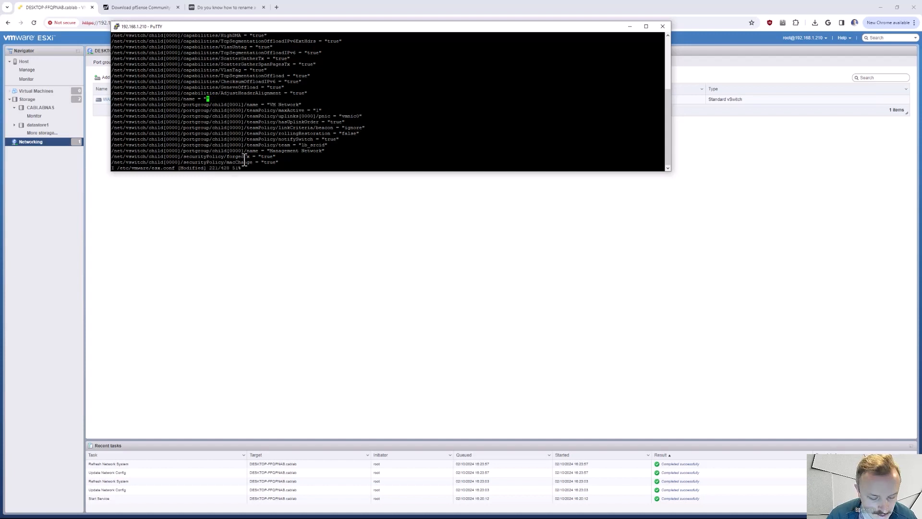
{"action": "type", "text": "LAN"}
{"action": "key", "text": "Escape"}
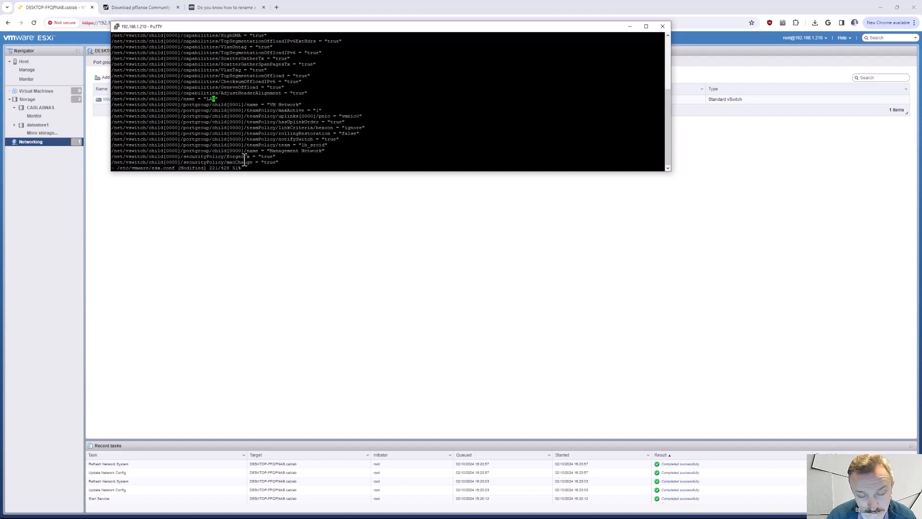
- Save the edited esx.conf and quit vi
{"action": "type", "text": ":"}
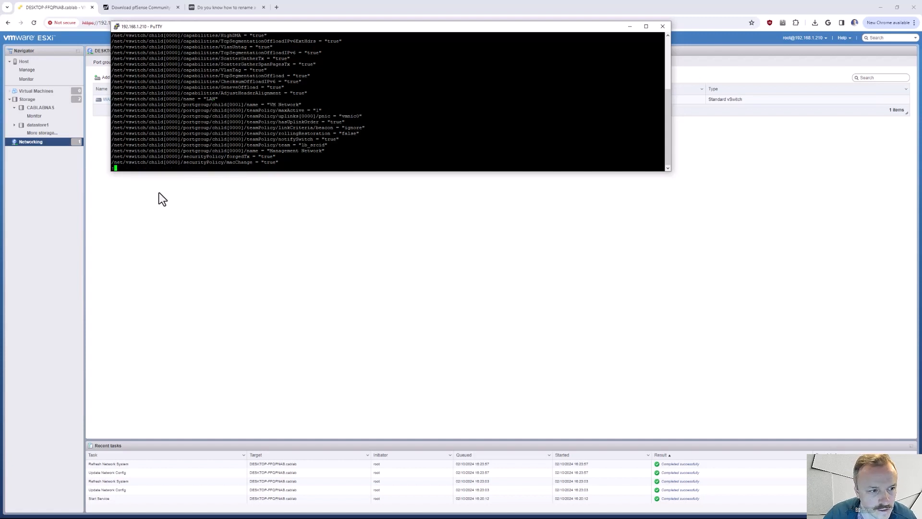
{"action": "type", "text": "wq"}
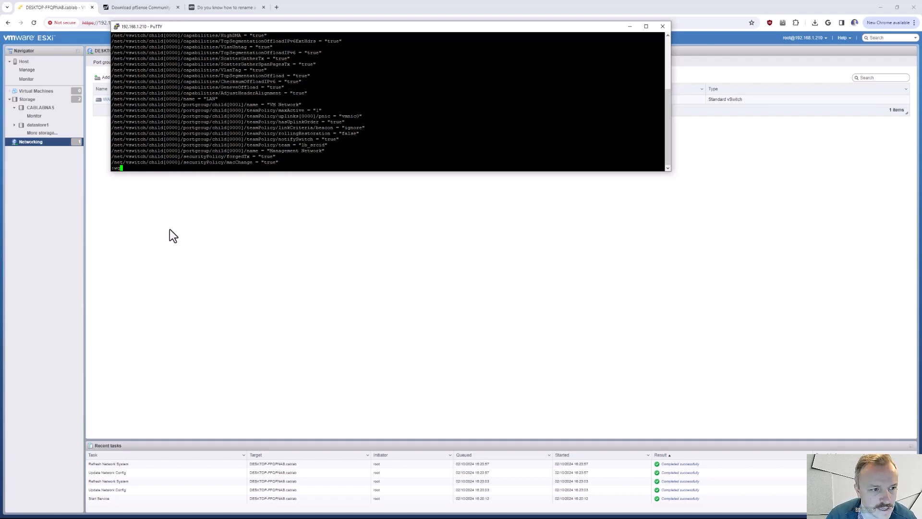
{"action": "key", "text": "Return"}
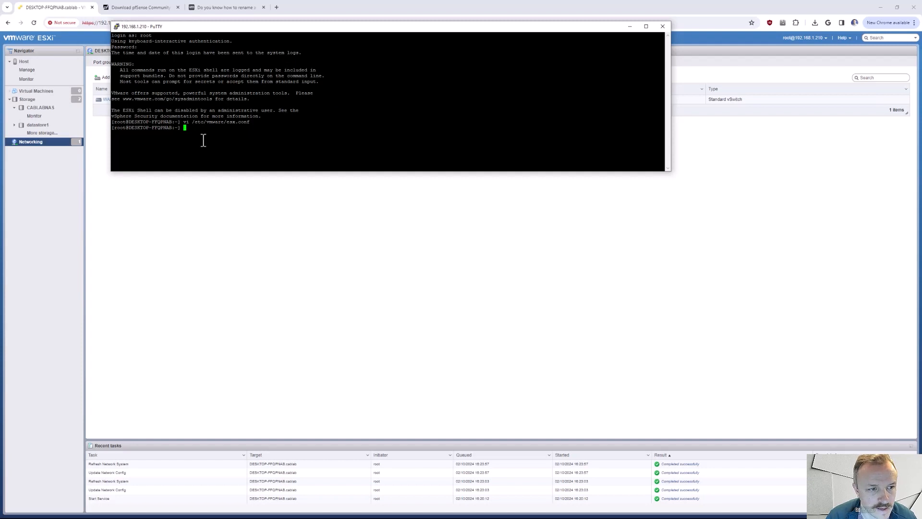
- Reboot the ESXi host from the SSH session and dismiss the closed-connection error
{"action": "type", "text": "reboot"}
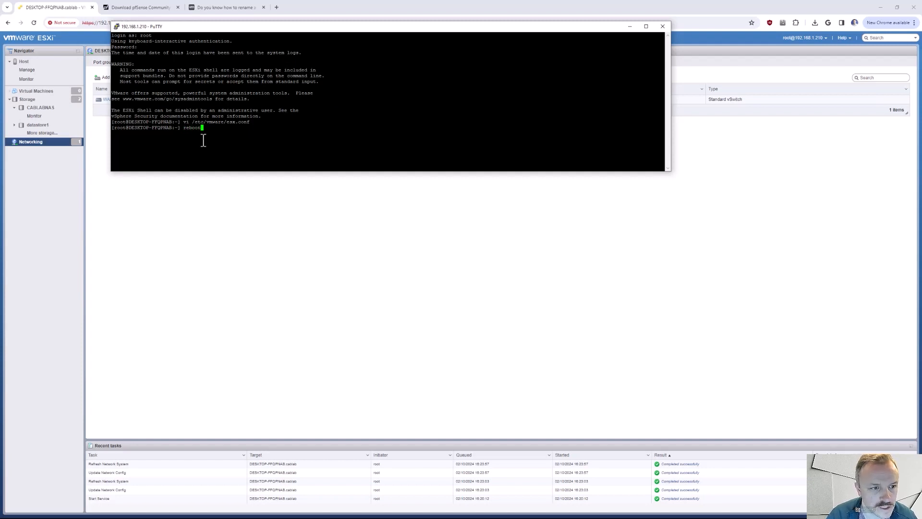
{"action": "key", "text": "Return"}
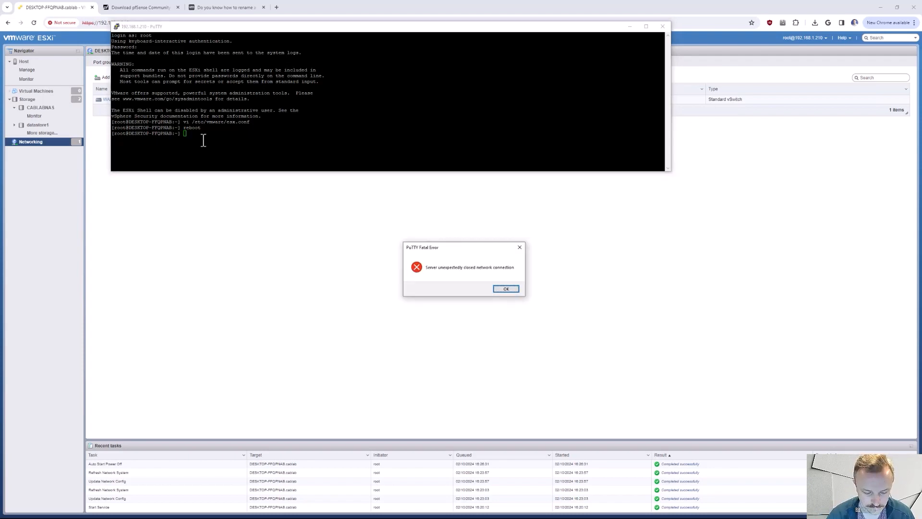
{"action": "key", "text": "Return"}
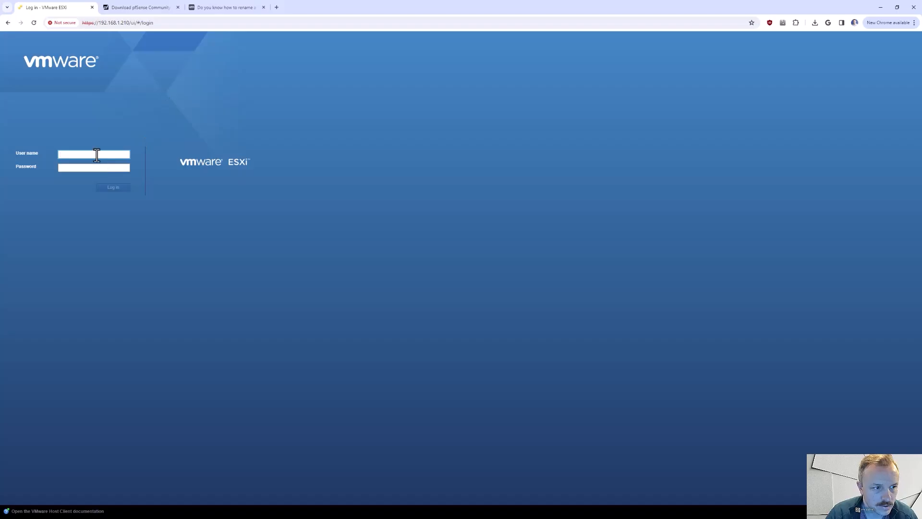
- Log in to the ESXi web client as root with the account password
{"action": "left_click", "coordinate": [97, 155]}
{"action": "type", "text": "root"}
{"action": "key", "text": "Tab"}
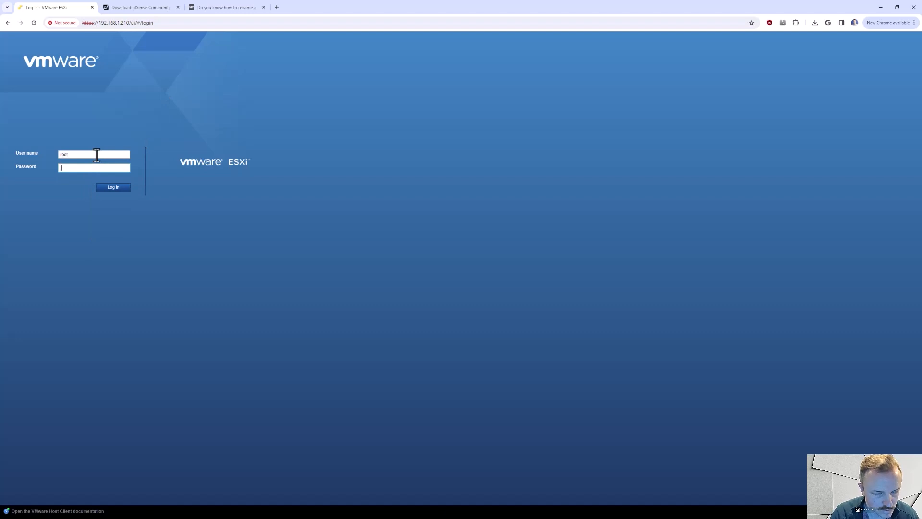
{"action": "type", "text": "••••••"}
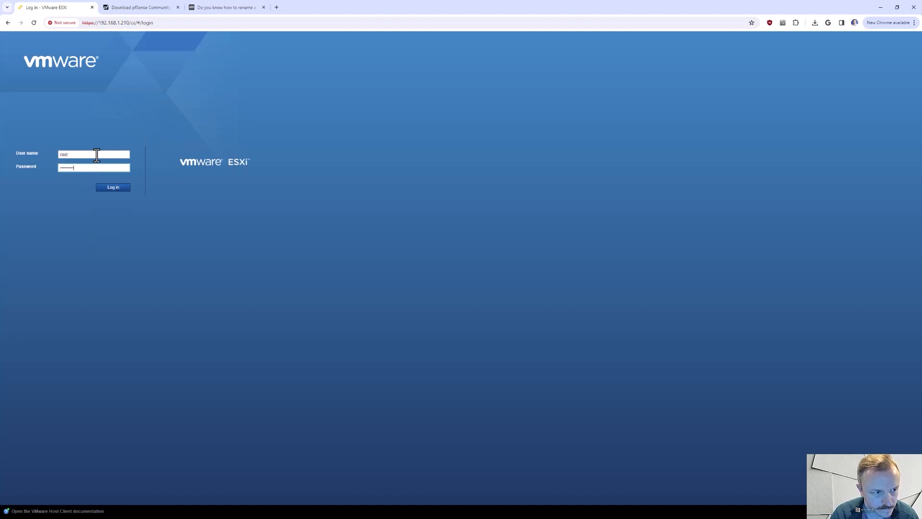
{"action": "key", "text": "Return"}
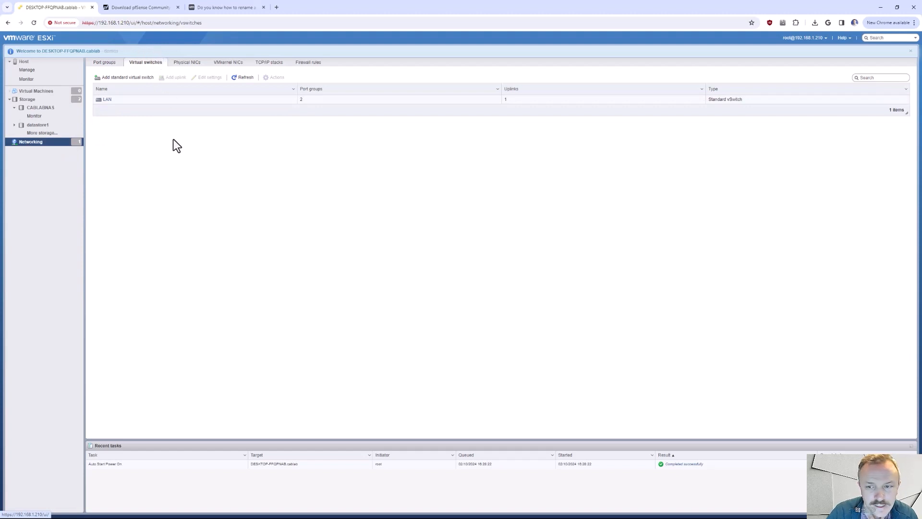
- Add a standard virtual switch named WAN with vmnic1 as its uplink
{"action": "left_click", "coordinate": [126, 78]}
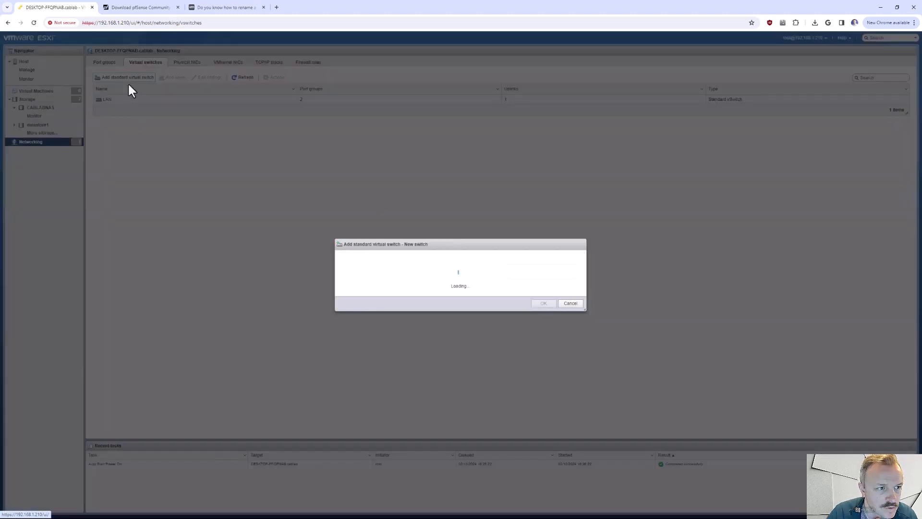
{"action": "triple_click", "coordinate": [452, 247]}
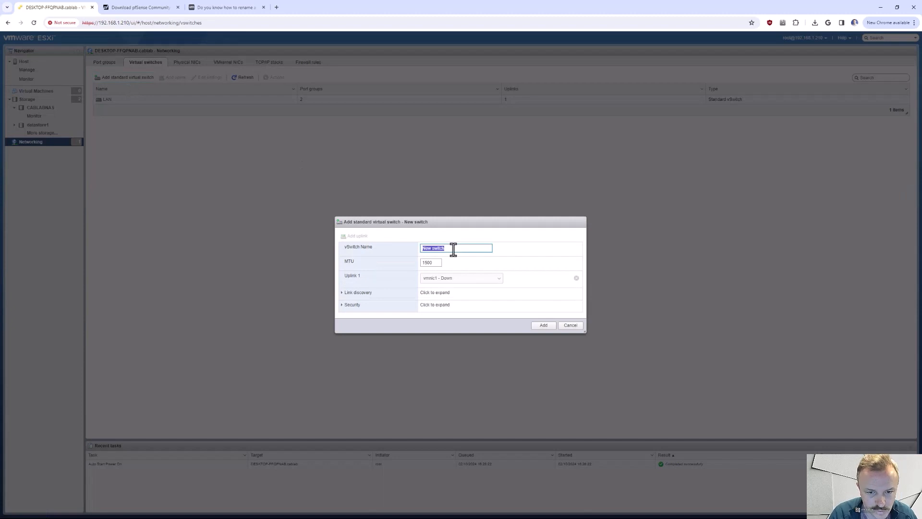
{"action": "type", "text": "WAMN"}
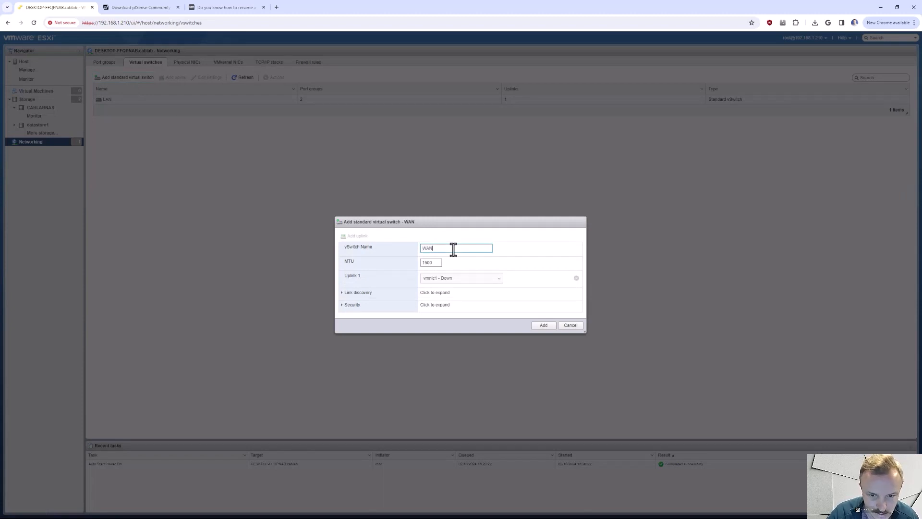
{"action": "left_click", "coordinate": [458, 280]}
{"action": "left_click", "coordinate": [460, 288]}
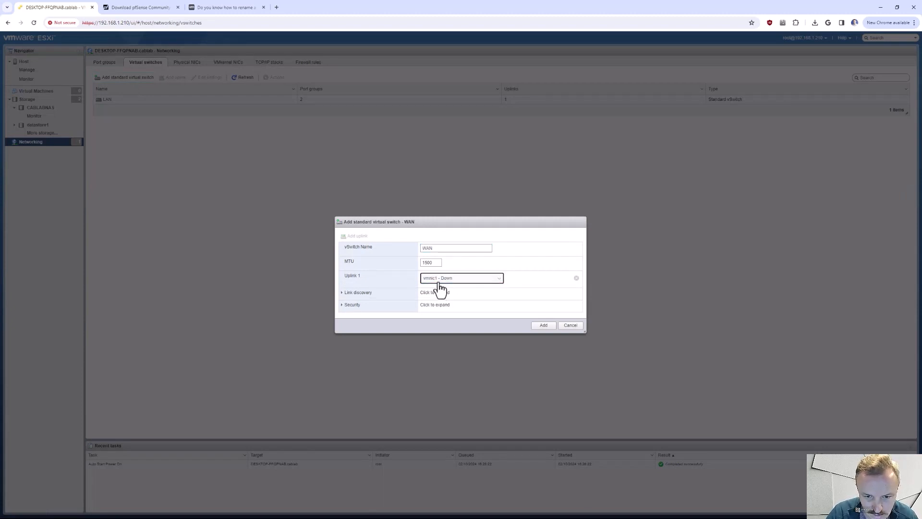
{"action": "left_click", "coordinate": [539, 327]}
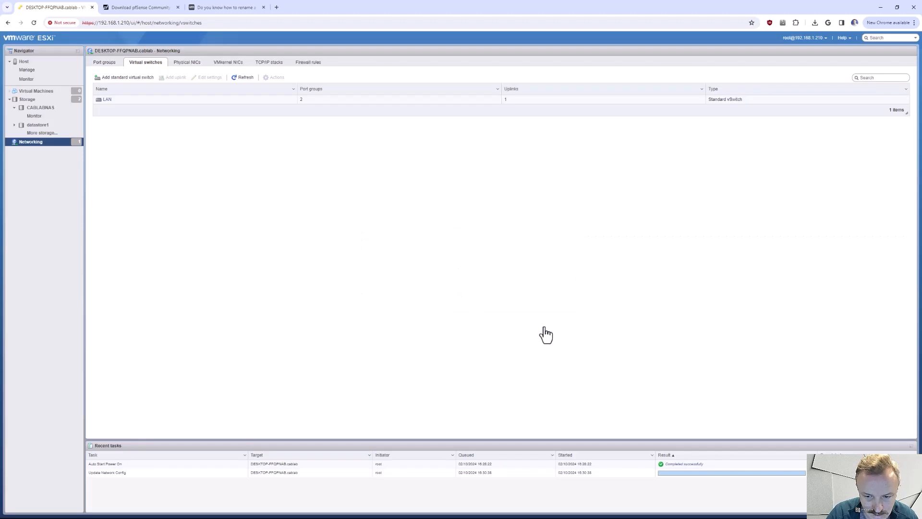
- Rename the VM Network port group to Main Network and save it
{"action": "left_click", "coordinate": [102, 64]}
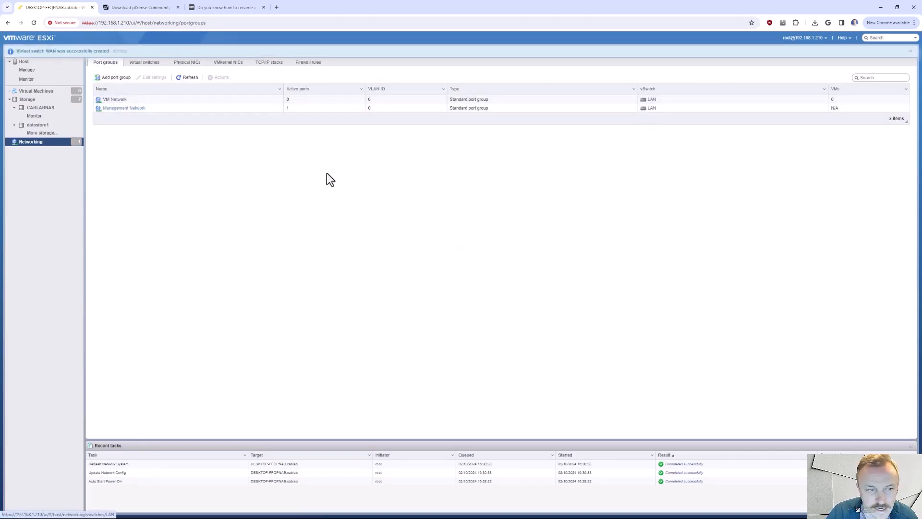
{"action": "left_click", "coordinate": [115, 100]}
{"action": "left_click", "coordinate": [113, 68]}
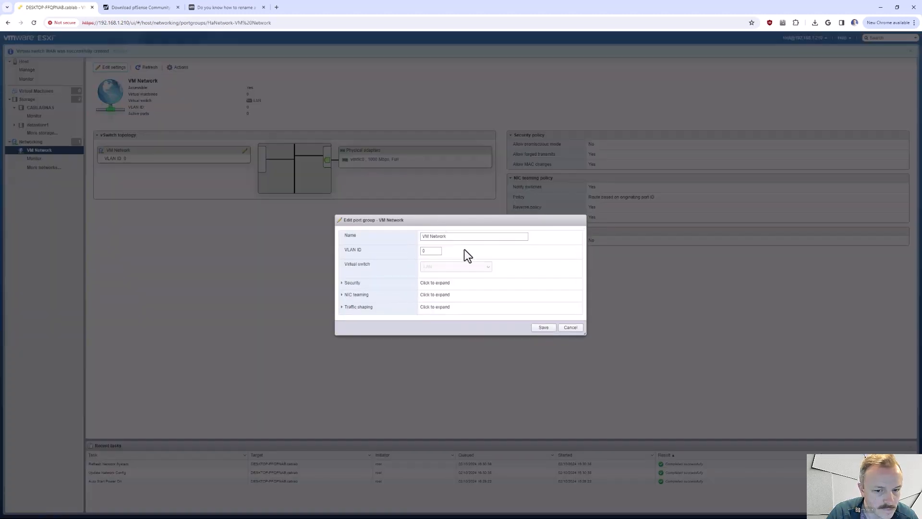
{"action": "triple_click", "coordinate": [461, 236]}
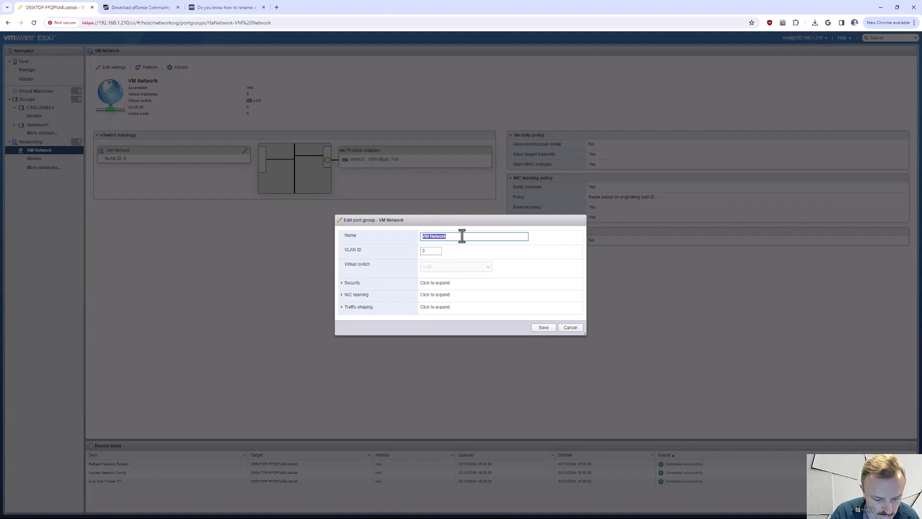
{"action": "type", "text": "Main Network"}
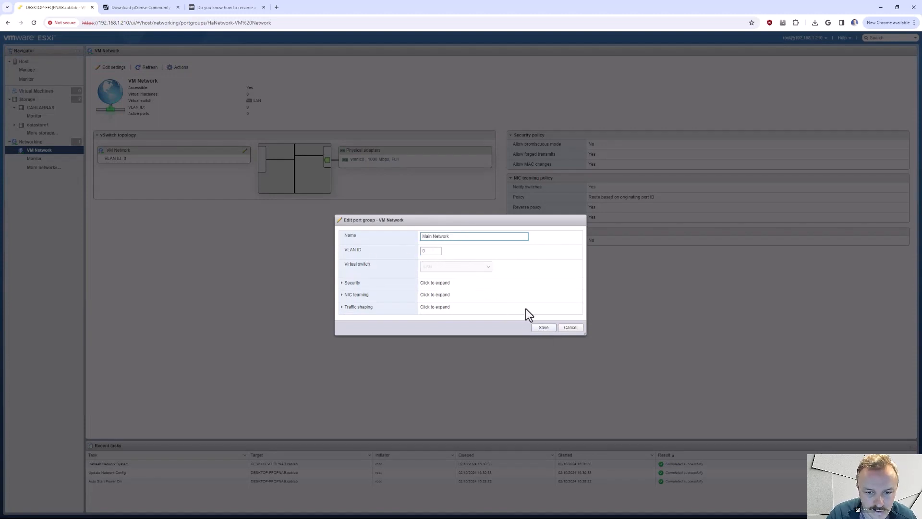
{"action": "left_click", "coordinate": [543, 327]}
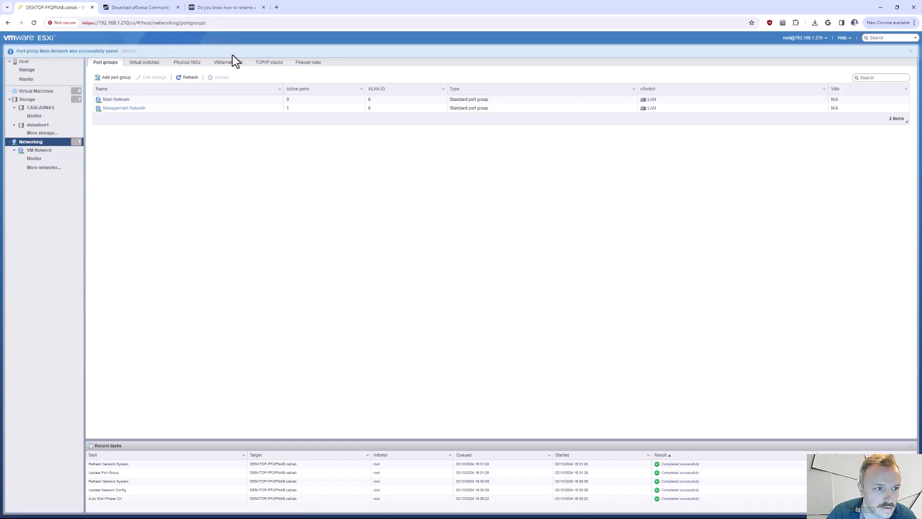
- Add a port group named Smart Home with VLAN ID 10 on the LAN virtual switch
{"action": "left_click", "coordinate": [115, 79]}
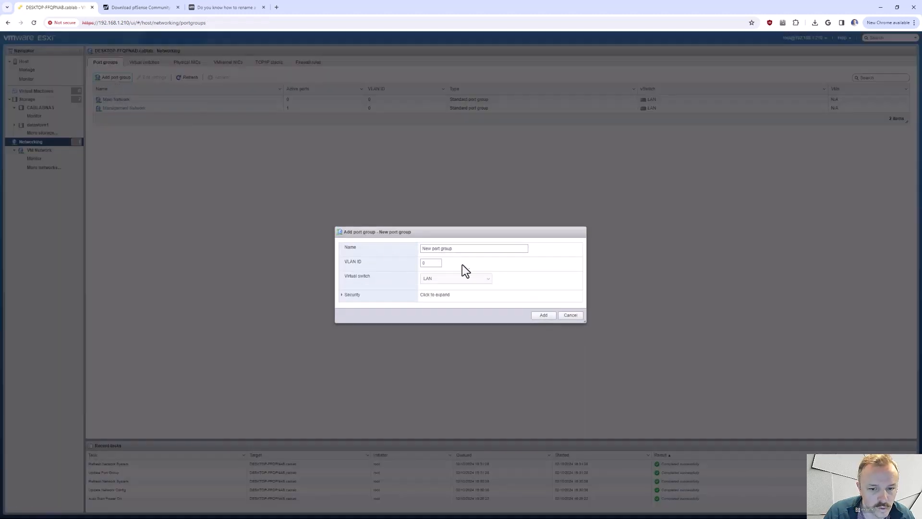
{"action": "triple_click", "coordinate": [470, 251]}
{"action": "type", "text": "Smart Home"}
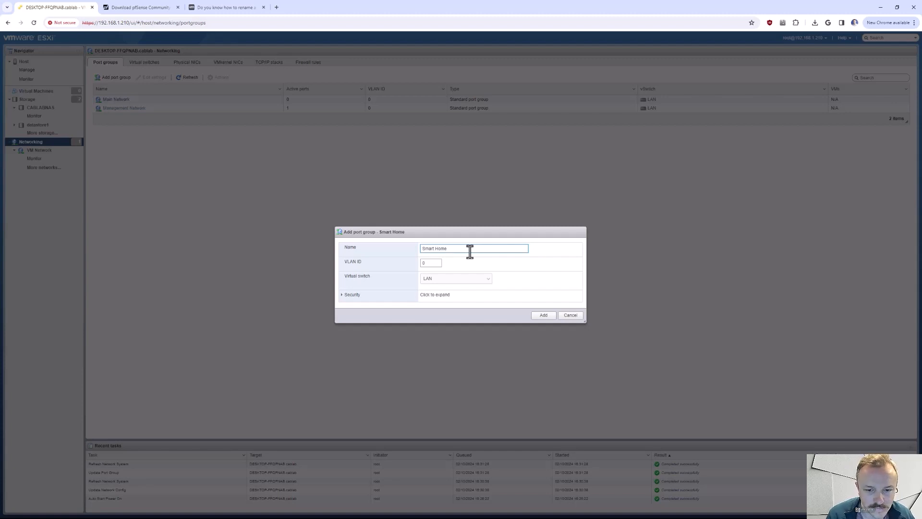
{"action": "left_click", "coordinate": [425, 263]}
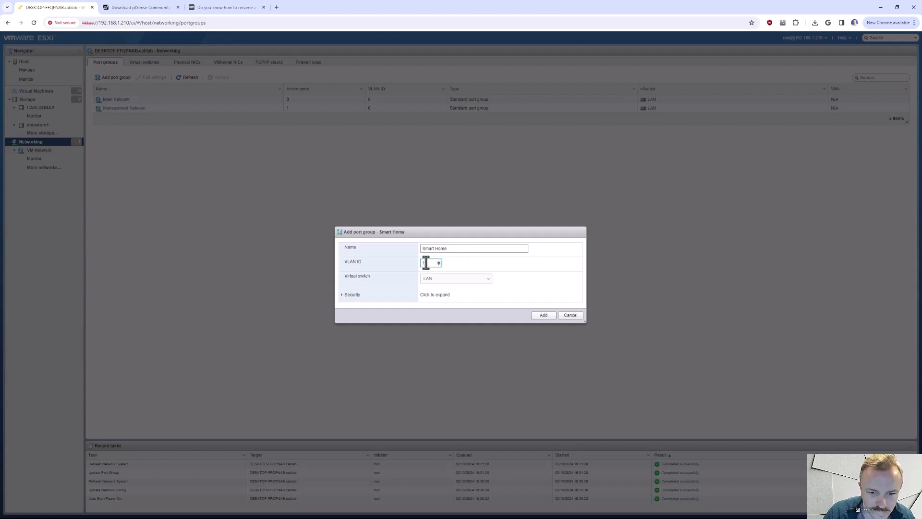
{"action": "type", "text": "10"}
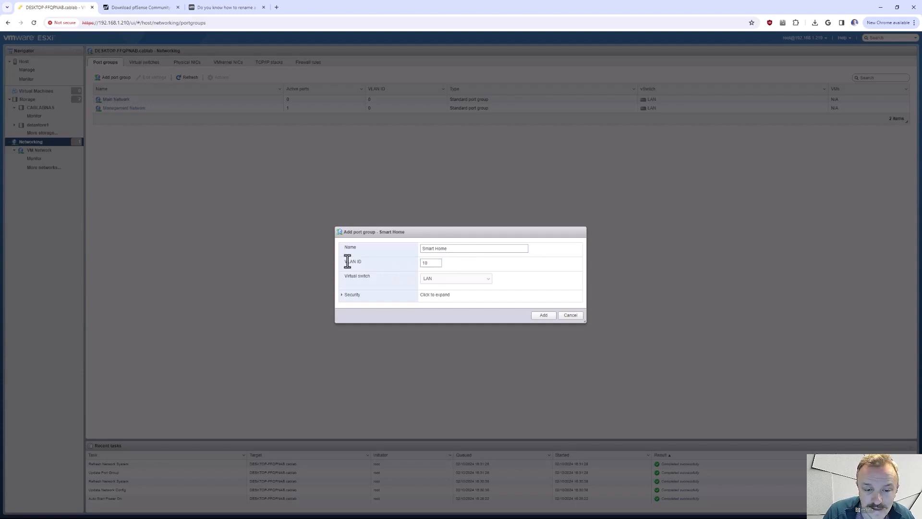
{"action": "left_click", "coordinate": [437, 279]}
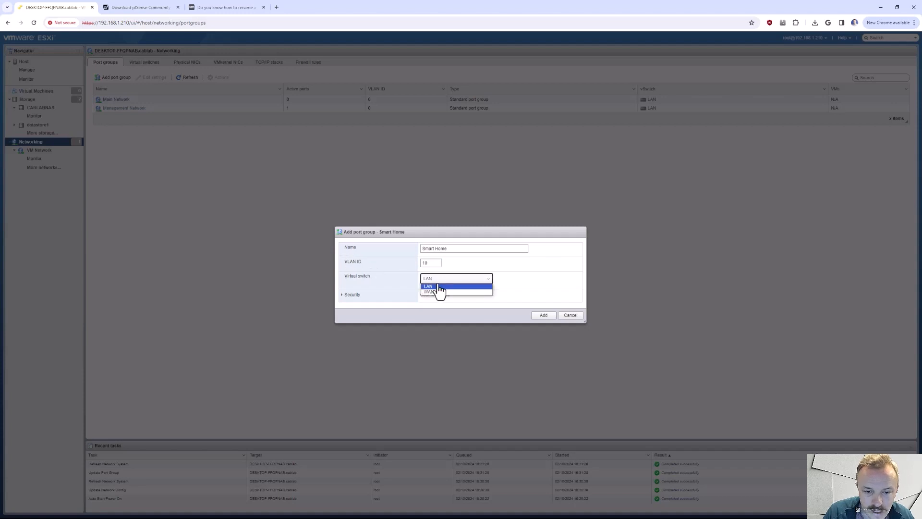
{"action": "left_click", "coordinate": [436, 286]}
{"action": "left_click", "coordinate": [543, 316]}
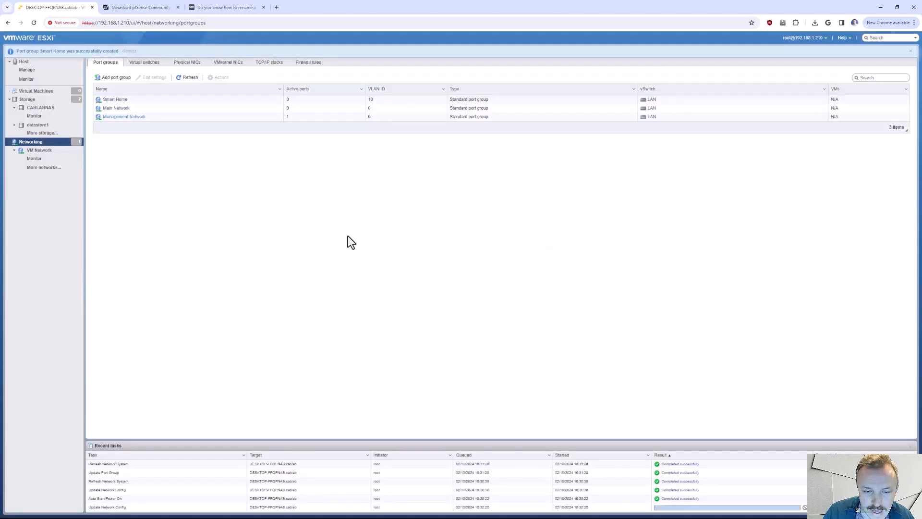
- Add a port group named WAN PG on the WAN virtual switch
{"action": "left_click", "coordinate": [115, 78]}
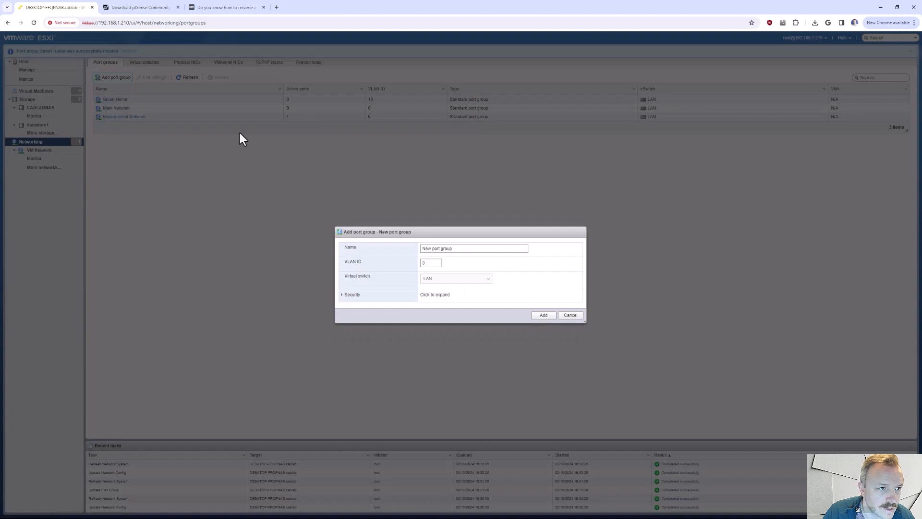
{"action": "triple_click", "coordinate": [451, 247]}
{"action": "type", "text": "WAN"}
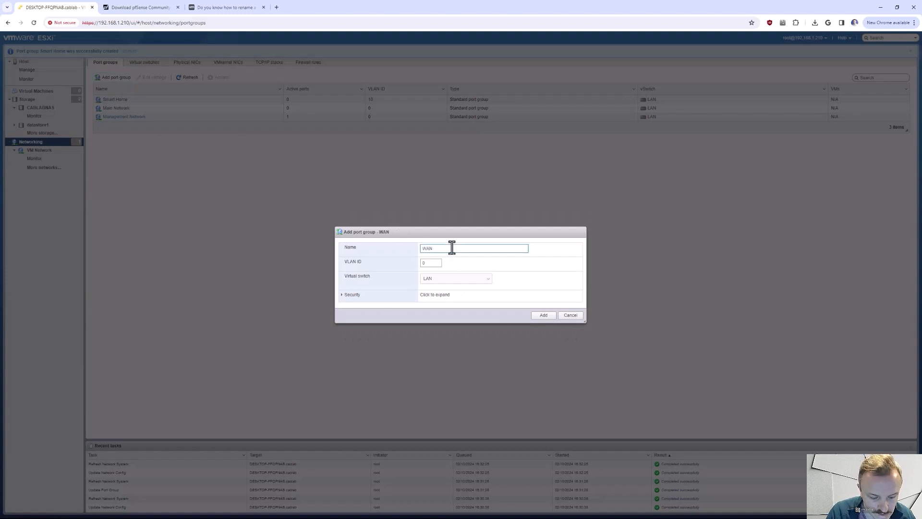
{"action": "type", "text": " PG"}
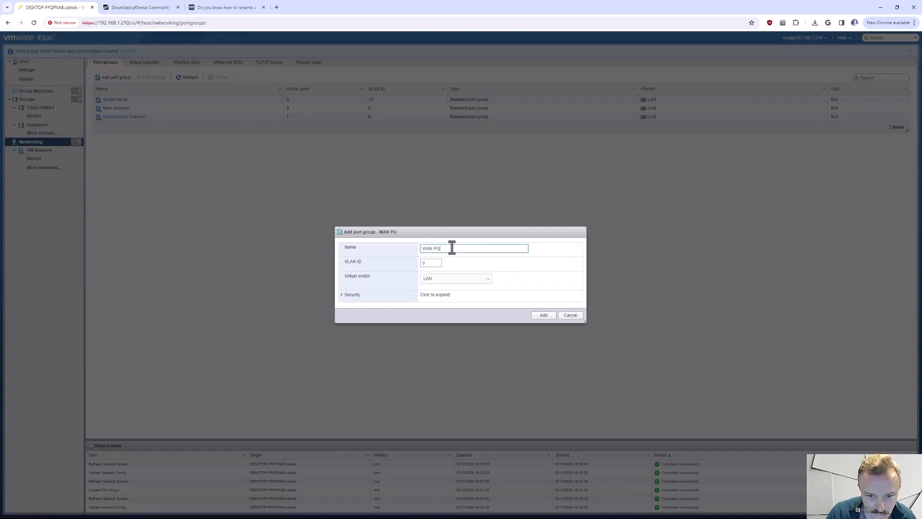
{"action": "left_click", "coordinate": [441, 281]}
{"action": "left_click", "coordinate": [441, 290]}
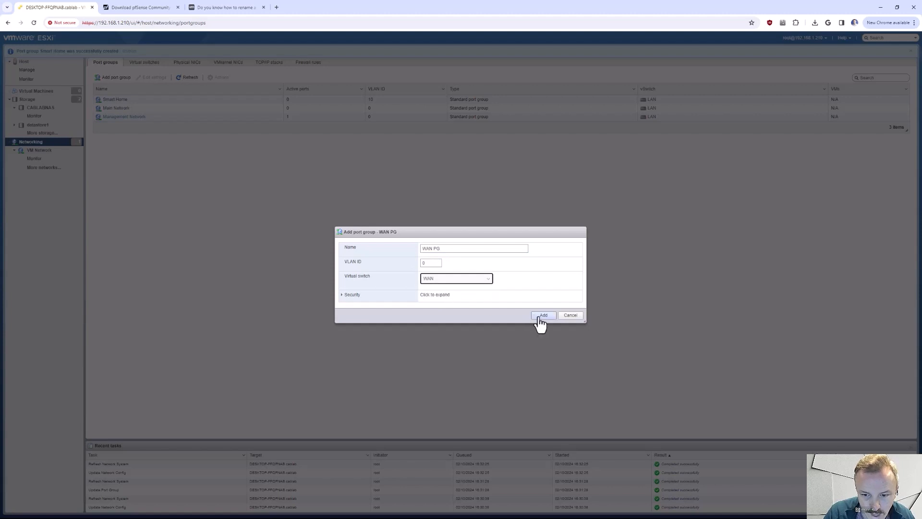
{"action": "left_click", "coordinate": [540, 317]}
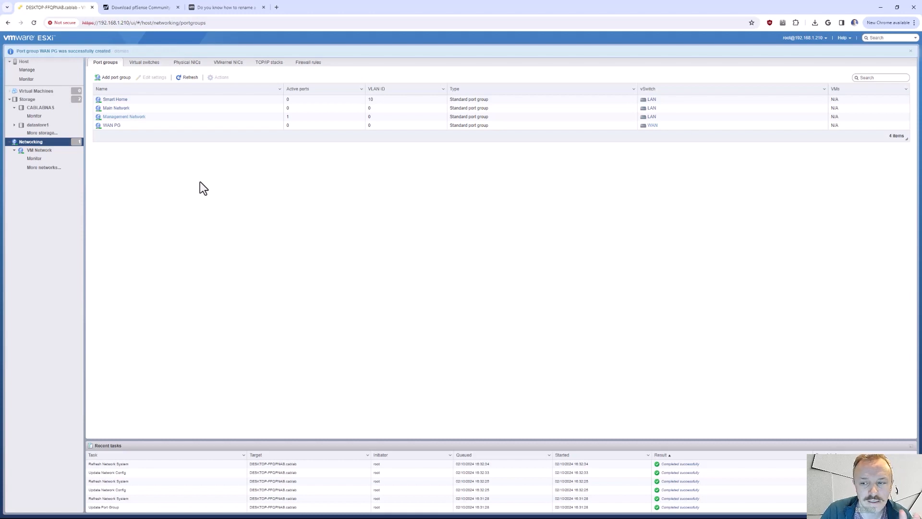
- Start creating a new virtual machine named pfSense-021024 with Linux as the guest OS family
{"action": "left_click", "coordinate": [35, 91]}
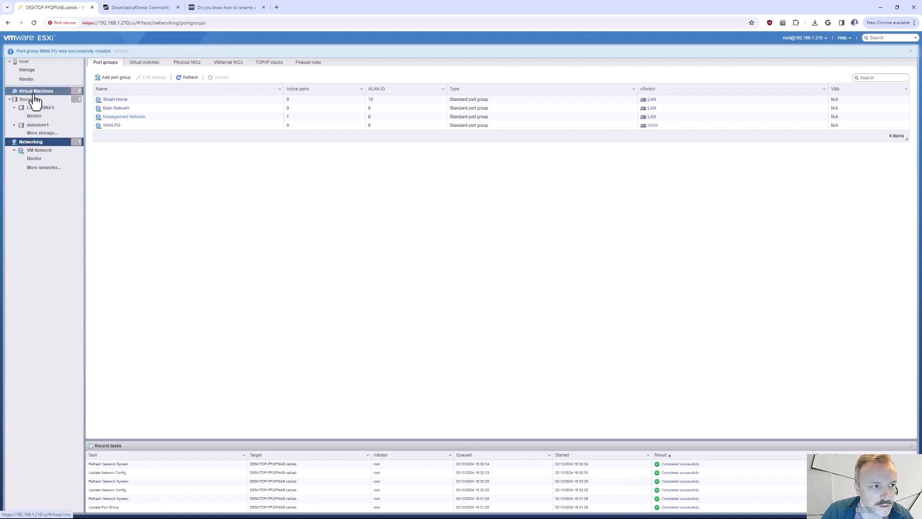
{"action": "left_click", "coordinate": [115, 68]}
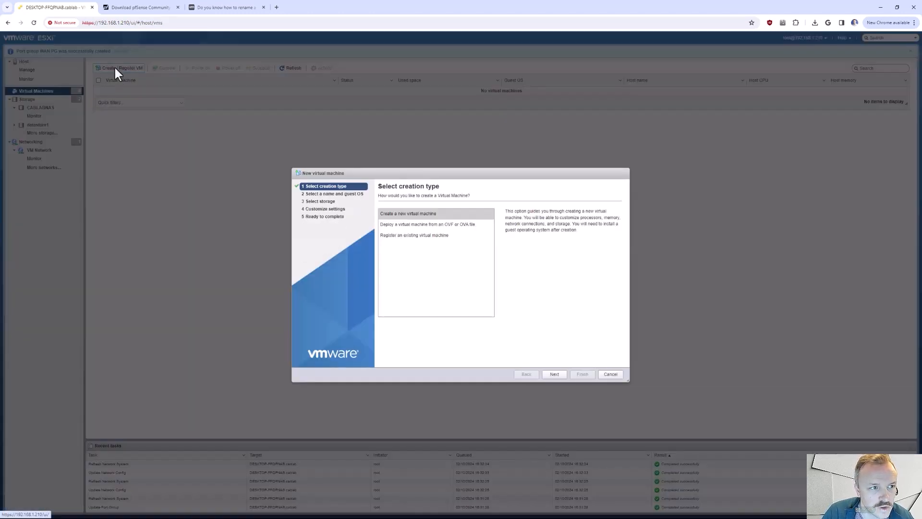
{"action": "left_click", "coordinate": [555, 375]}
{"action": "left_click", "coordinate": [414, 220]}
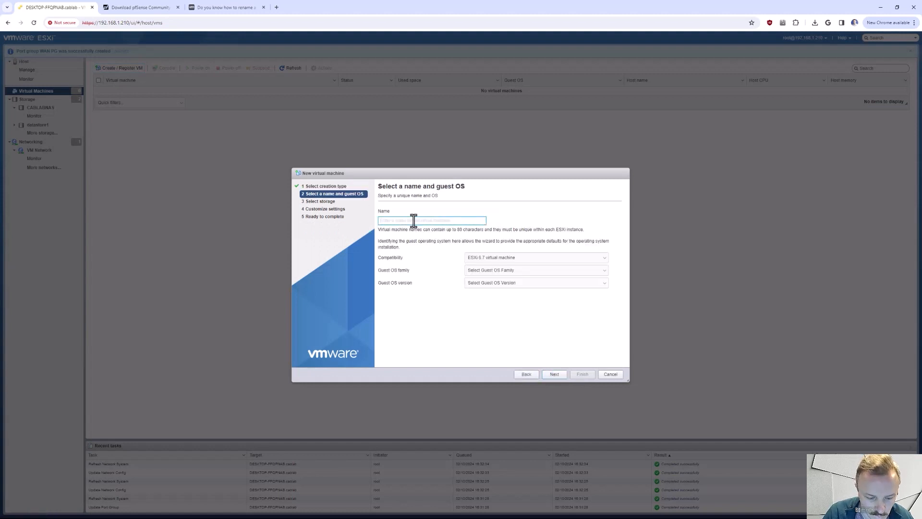
{"action": "type", "text": "pfSense-021024"}
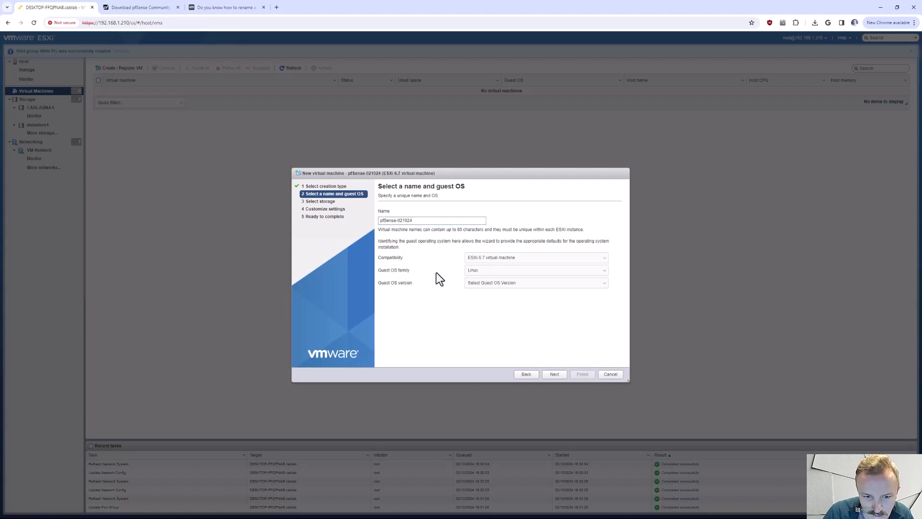
- Set the guest OS version to Other Linux (64-bit) and choose datastore1 as the virtual machine's storage
{"action": "left_click", "coordinate": [499, 283]}
{"action": "scroll", "coordinate": [550, 358], "scroll_direction": "down", "scroll_amount": 5}
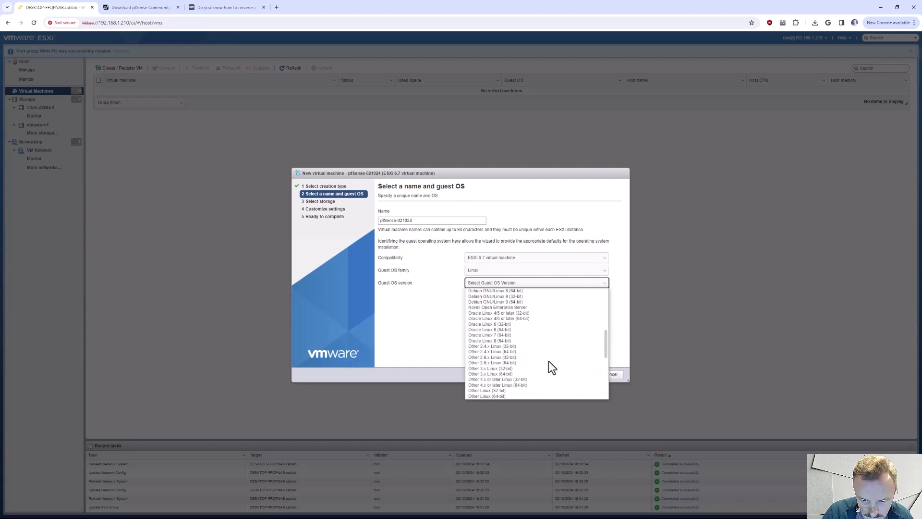
{"action": "scroll", "coordinate": [549, 368], "scroll_direction": "down", "scroll_amount": 3}
{"action": "left_click", "coordinate": [519, 323]}
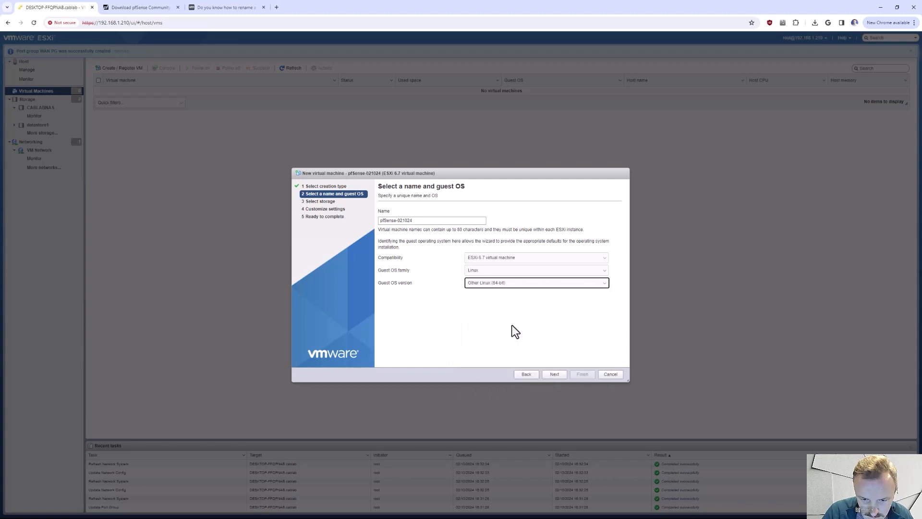
{"action": "left_click", "coordinate": [555, 376]}
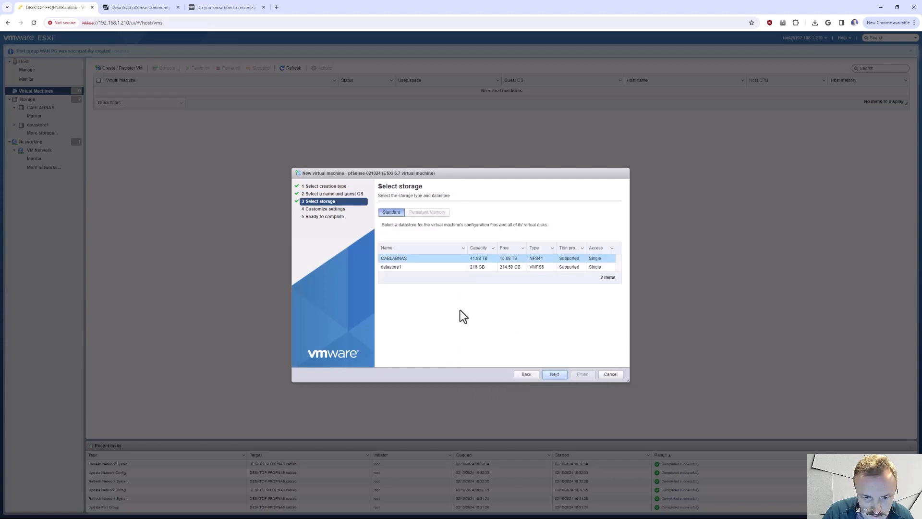
{"action": "left_click", "coordinate": [419, 269]}
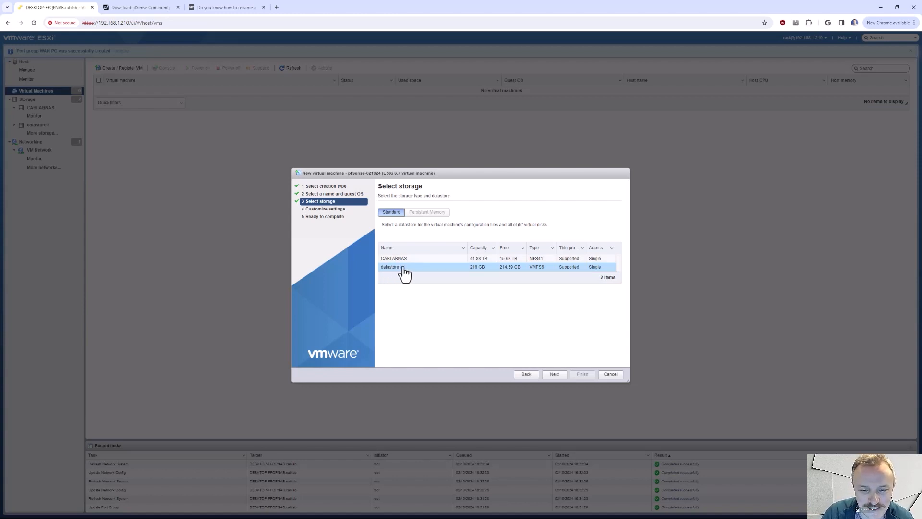
{"action": "left_click", "coordinate": [560, 375]}
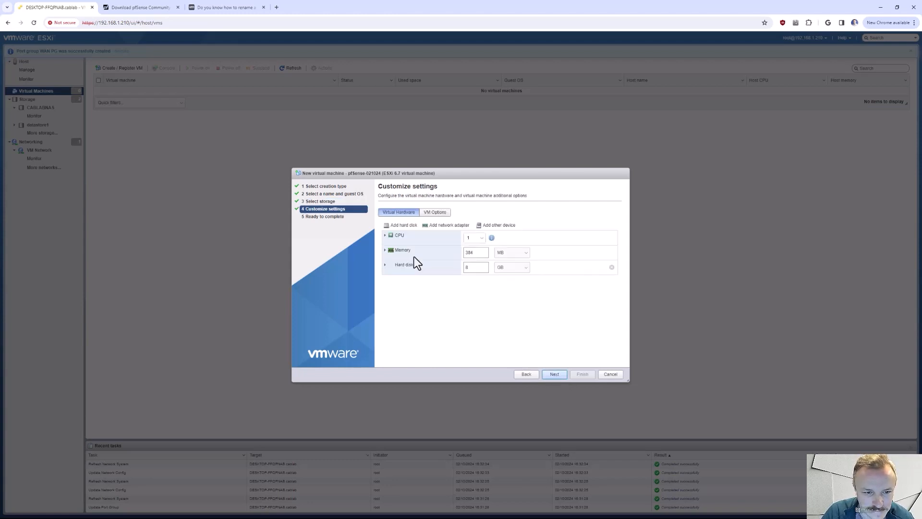
- Give the virtual machine 4 CPUs, 8 GB of memory and a 40 GB hard disk
{"action": "left_click", "coordinate": [479, 241]}
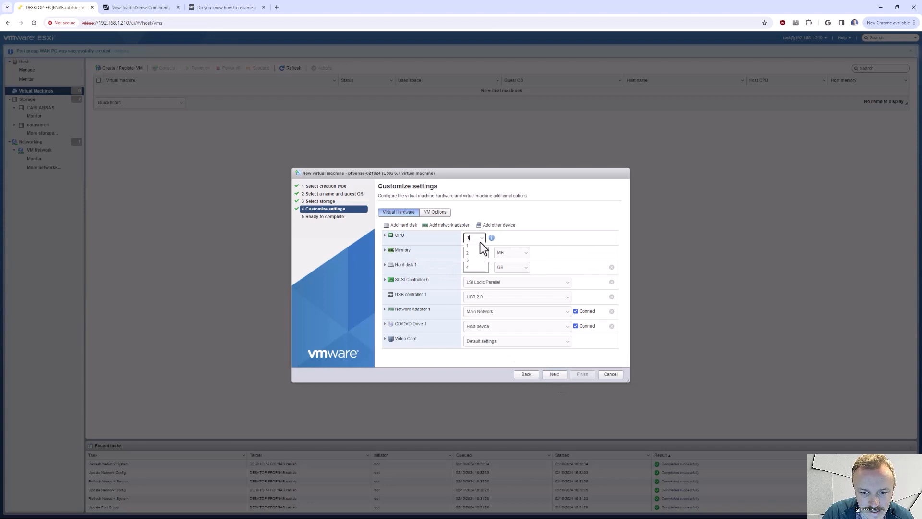
{"action": "left_click", "coordinate": [468, 267]}
{"action": "left_click", "coordinate": [509, 253]}
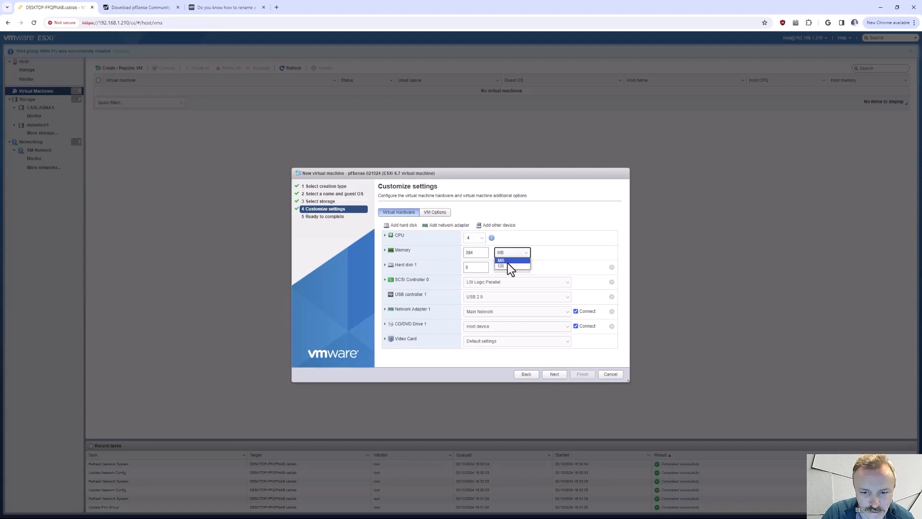
{"action": "double_click", "coordinate": [474, 252]}
{"action": "type", "text": "8"}
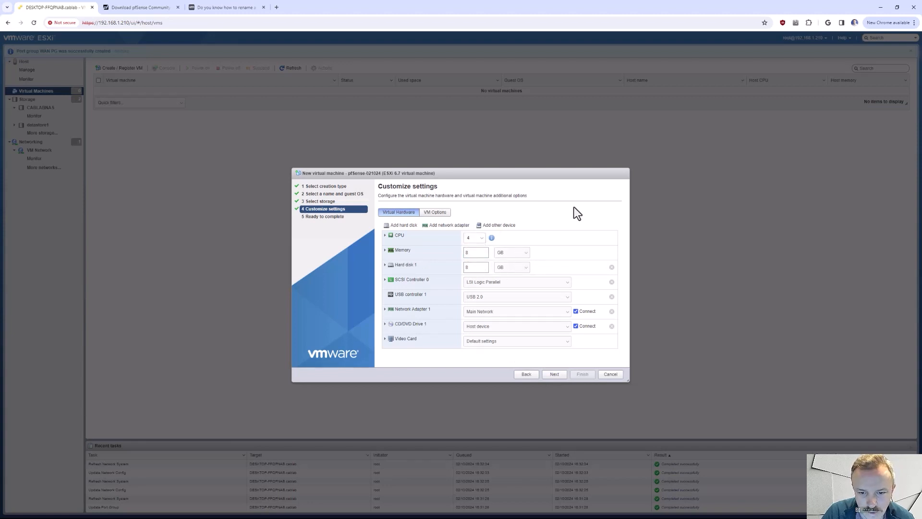
{"action": "left_click", "coordinate": [470, 268]}
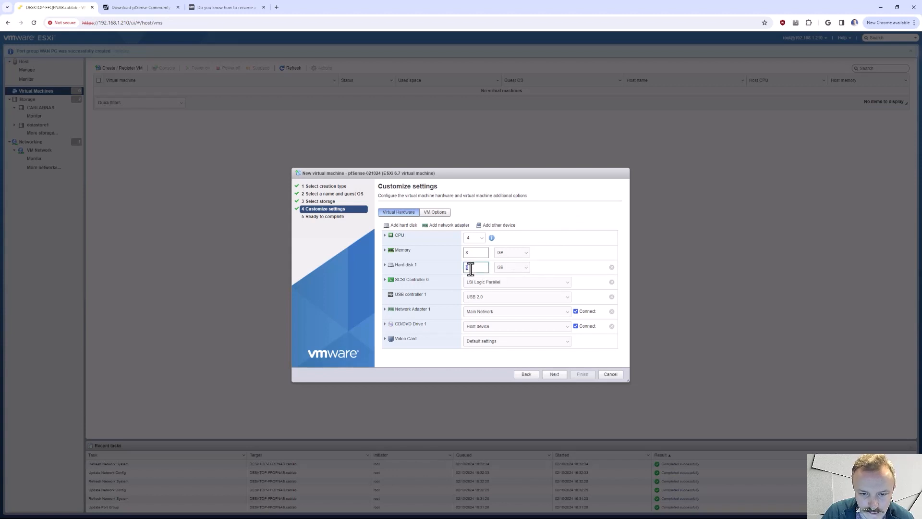
{"action": "type", "text": "40"}
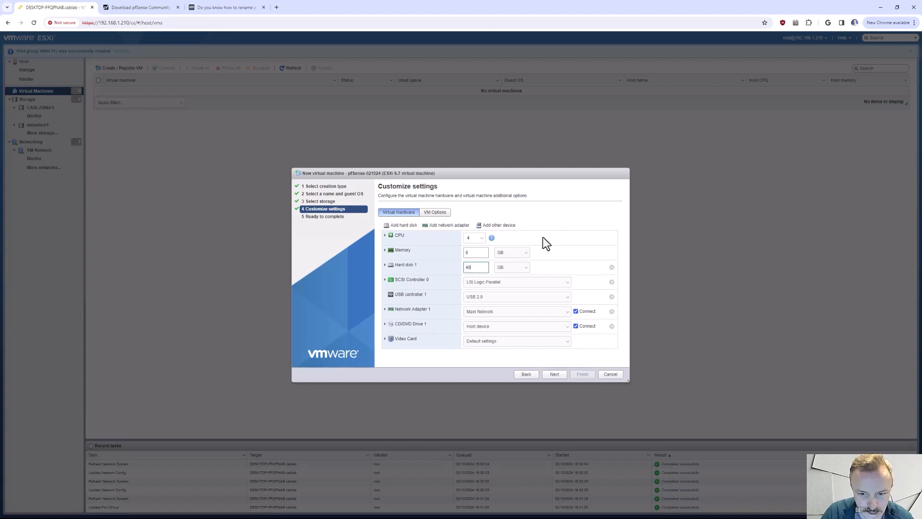
- Keep Network Adapter 1 on Main Network and attach pfSense-CE-2.7.2-RELEASE-amd64.iso from the isos folder on CABLABNAS to the CD/DVD drive
{"action": "left_click", "coordinate": [477, 315]}
{"action": "left_click", "coordinate": [507, 320]}
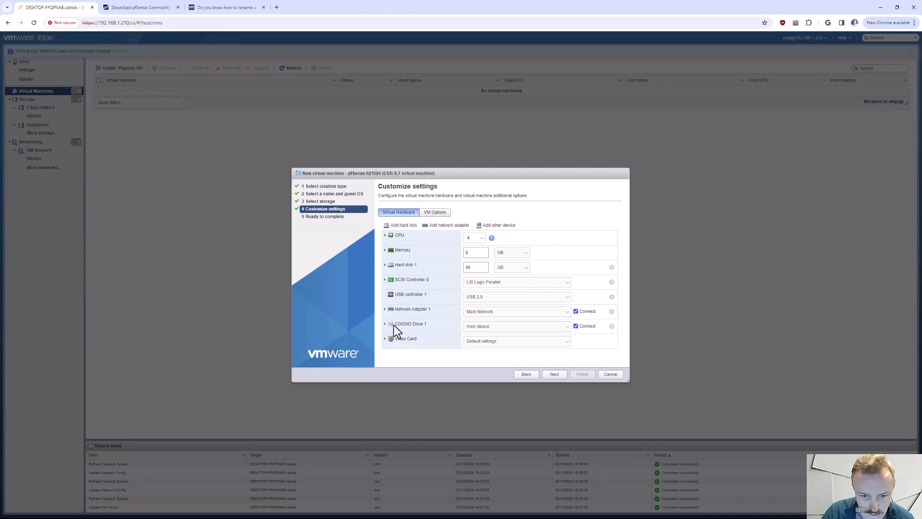
{"action": "left_click", "coordinate": [529, 333]}
{"action": "left_click", "coordinate": [523, 341]}
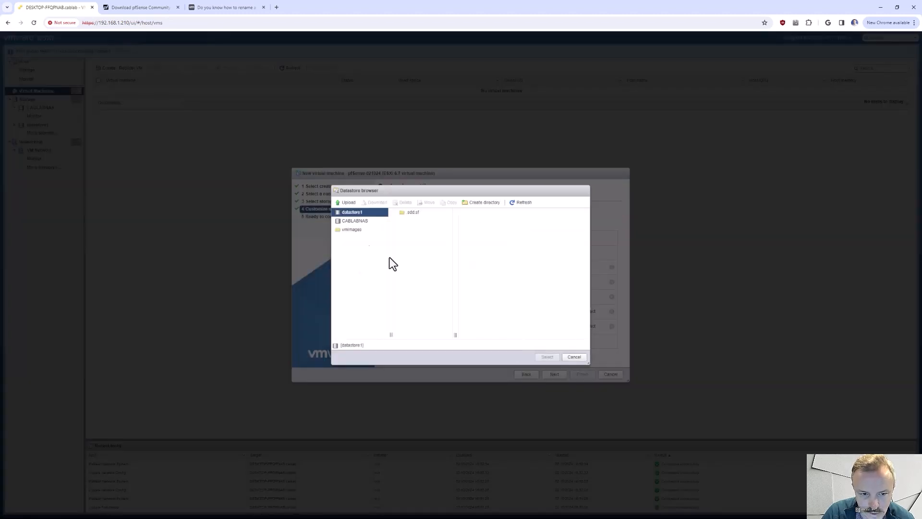
{"action": "left_click", "coordinate": [361, 222]}
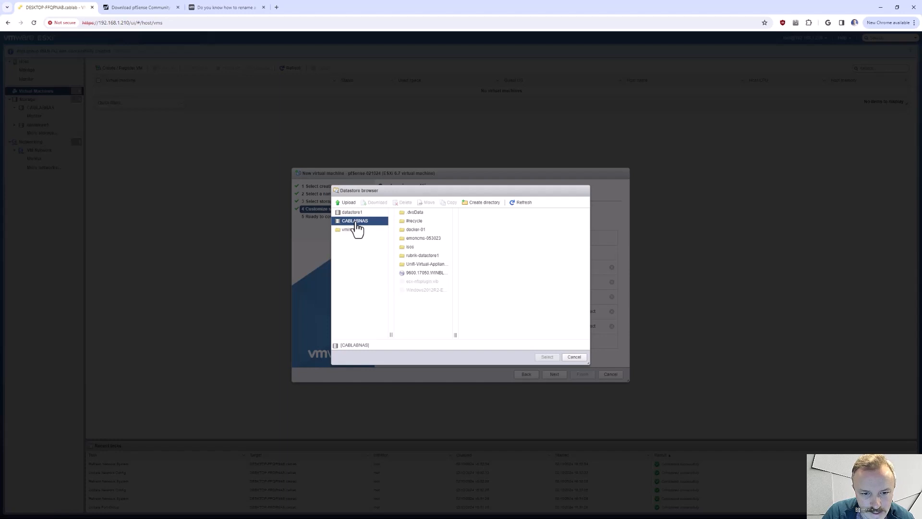
{"action": "left_click", "coordinate": [417, 248]}
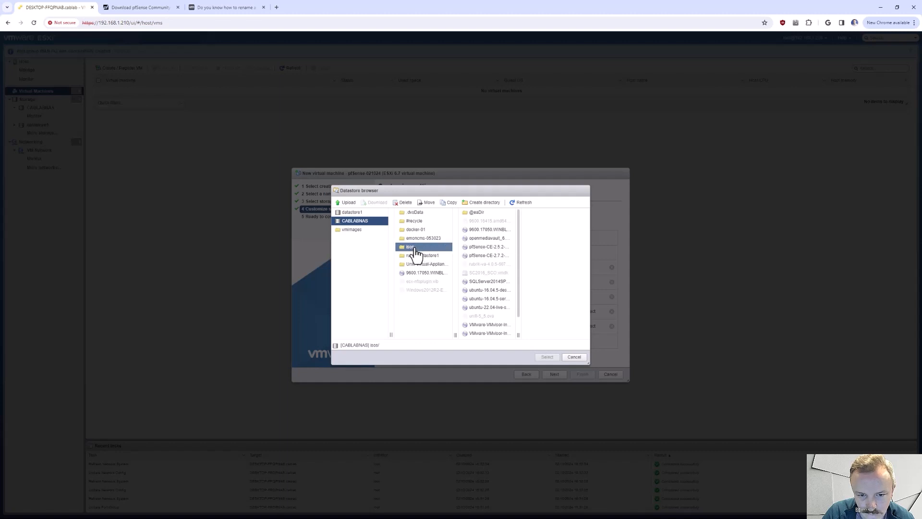
{"action": "left_click", "coordinate": [490, 263]}
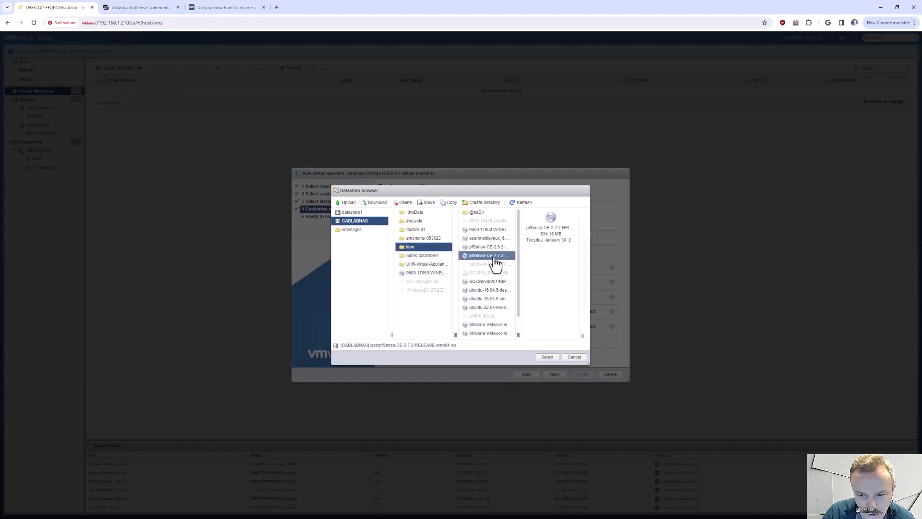
{"action": "left_click", "coordinate": [547, 357]}
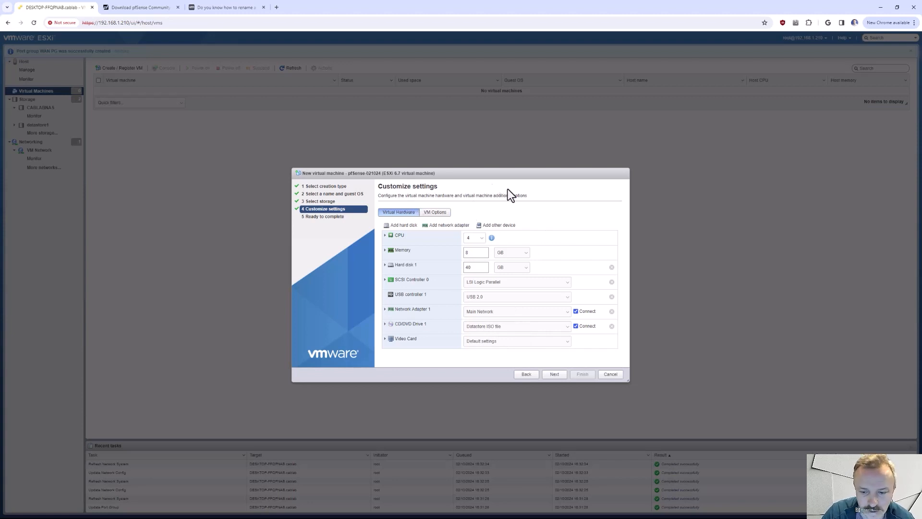
- Review the pfSense-021024 settings summary, finish creating the virtual machine and dismiss the port group notification
{"action": "left_click", "coordinate": [555, 374]}
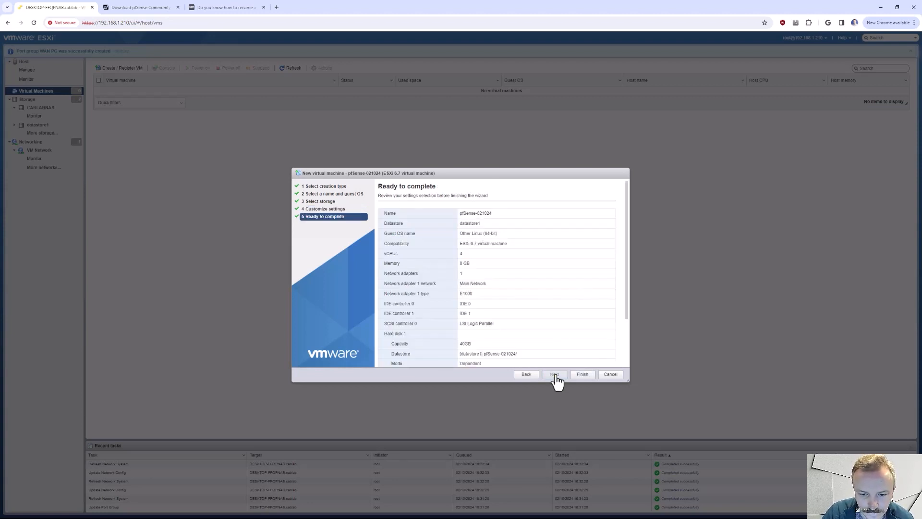
{"action": "scroll", "coordinate": [557, 345], "scroll_direction": "down", "scroll_amount": 1}
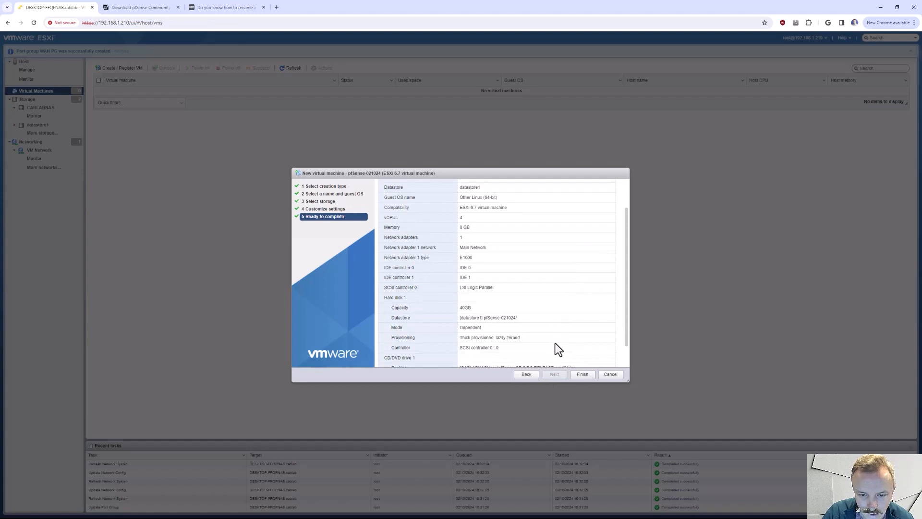
{"action": "left_click", "coordinate": [582, 374]}
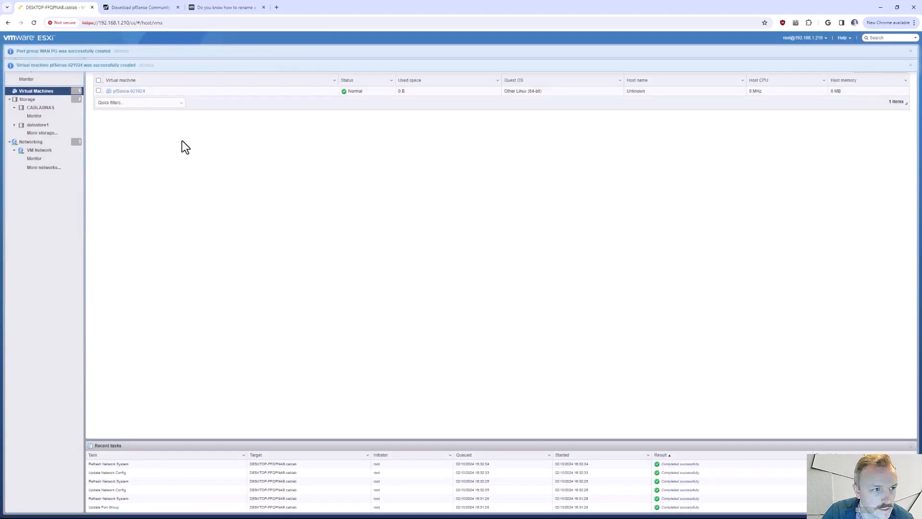
{"action": "left_click", "coordinate": [909, 52]}
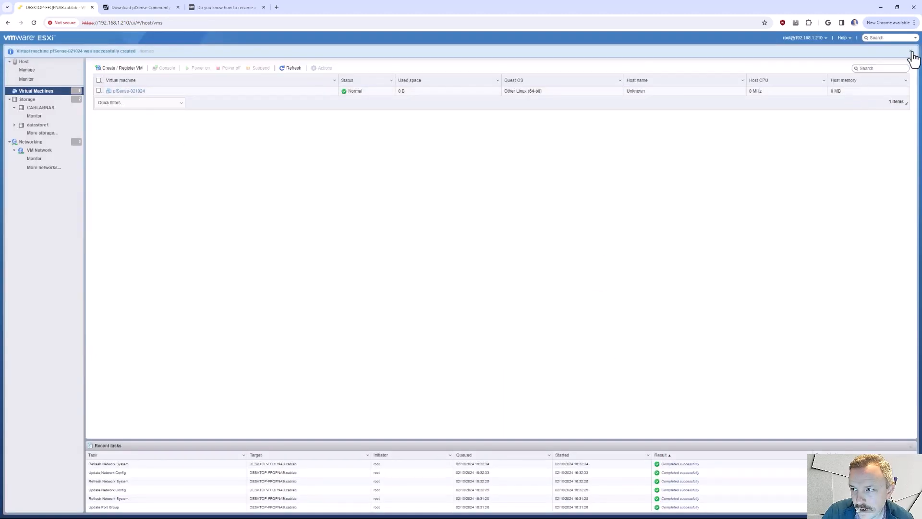
- Power on the pfSense-021024 virtual machine and open its console, placing the console window clear of the page header
{"action": "left_click", "coordinate": [25, 64]}
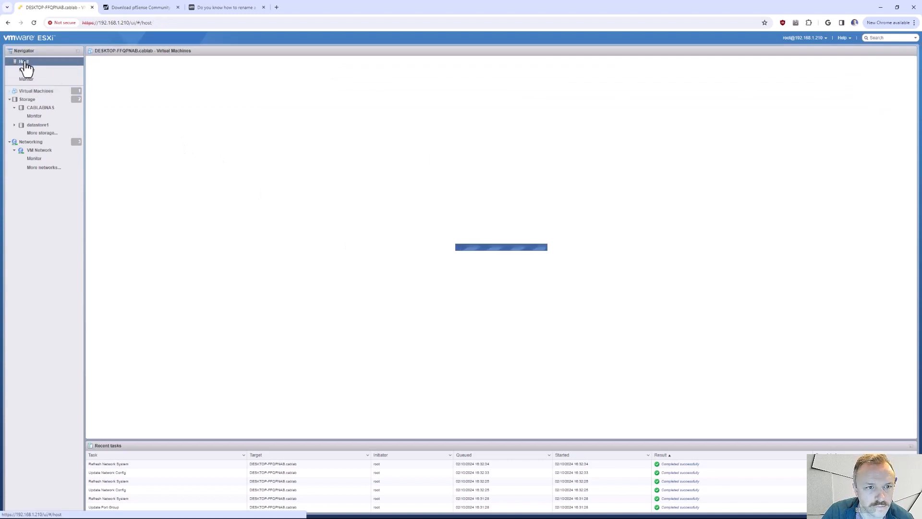
{"action": "left_click", "coordinate": [44, 94]}
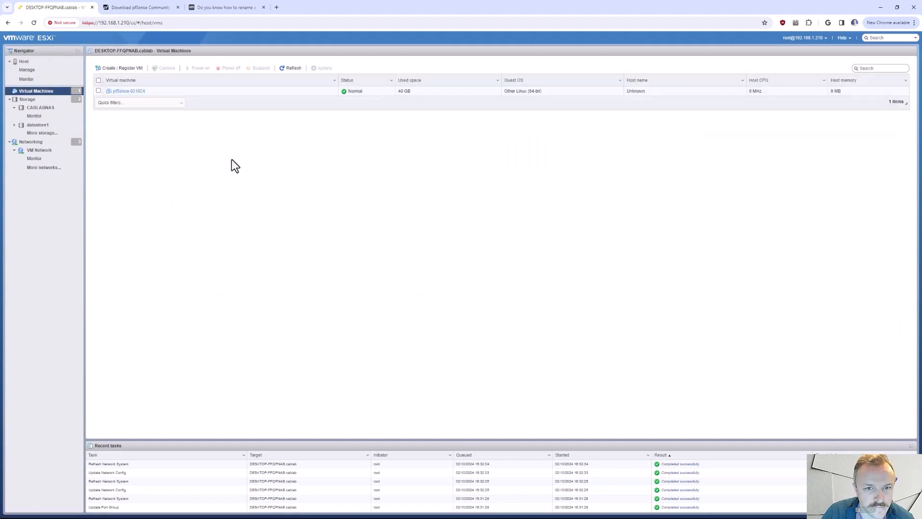
{"action": "left_click", "coordinate": [131, 93]}
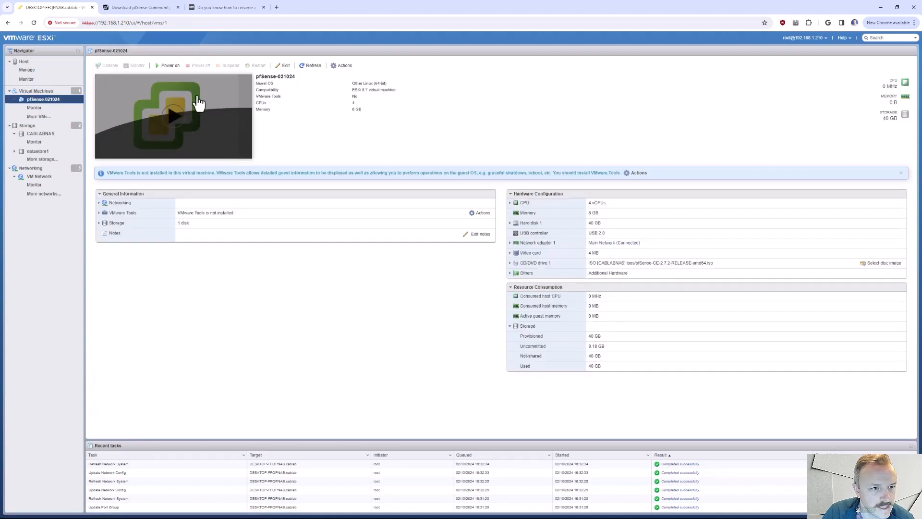
{"action": "left_click", "coordinate": [168, 66]}
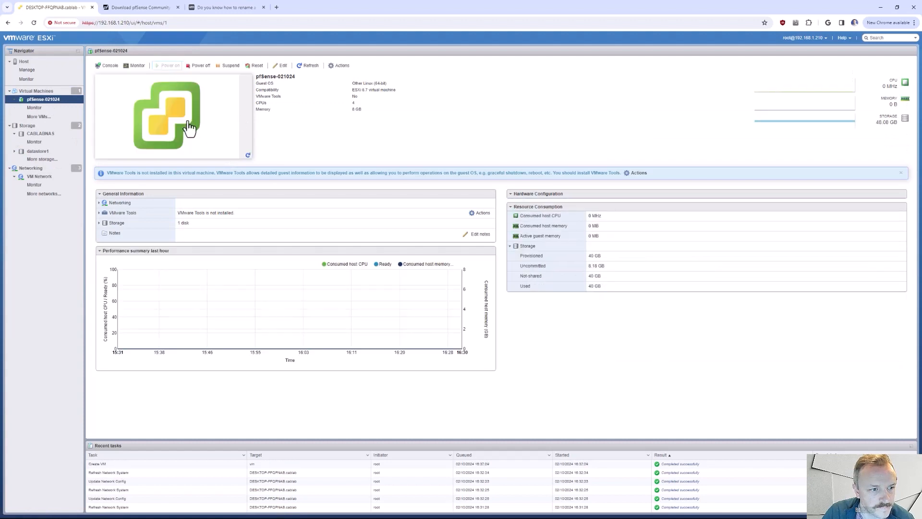
{"action": "left_click", "coordinate": [176, 129]}
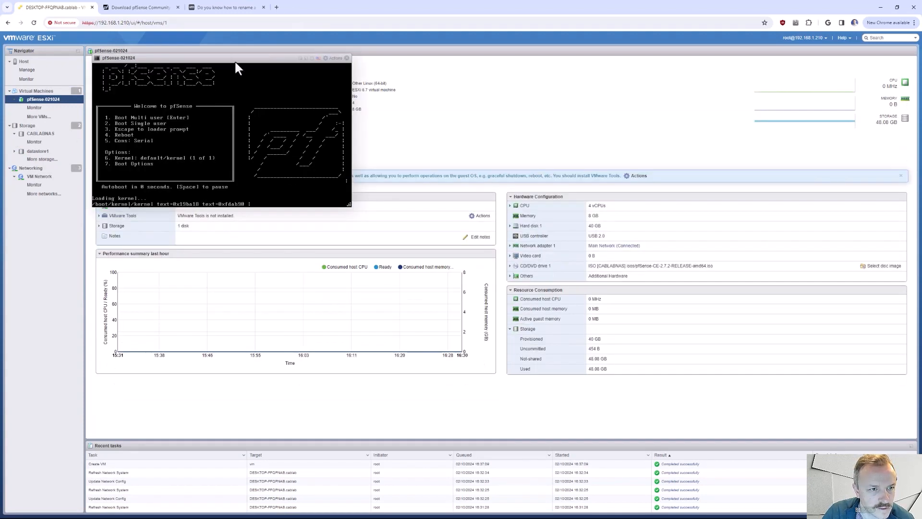
{"action": "left_click_drag", "start_coordinate": [234, 60], "coordinate": [310, 89]}
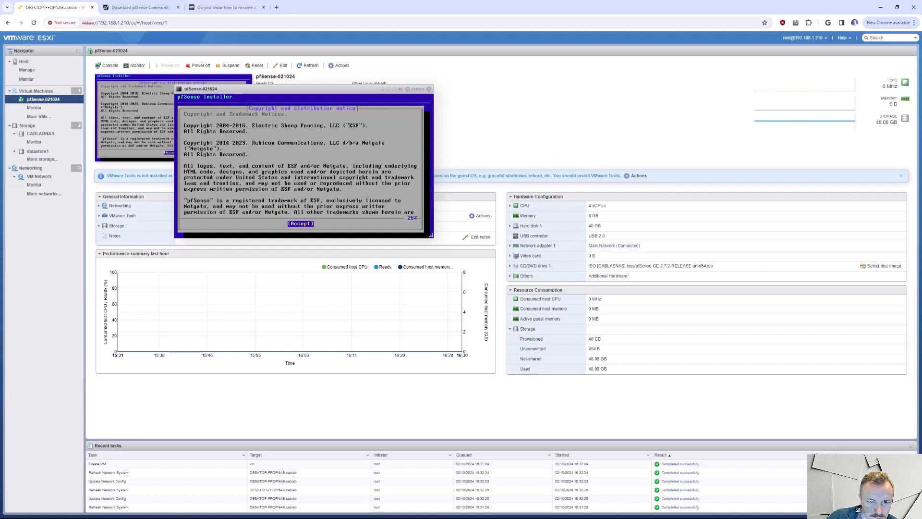
- Accept the pfSense copyright and distribution notice and choose Install pfSense
{"action": "left_click", "coordinate": [308, 169]}
{"action": "key", "text": "Return"}
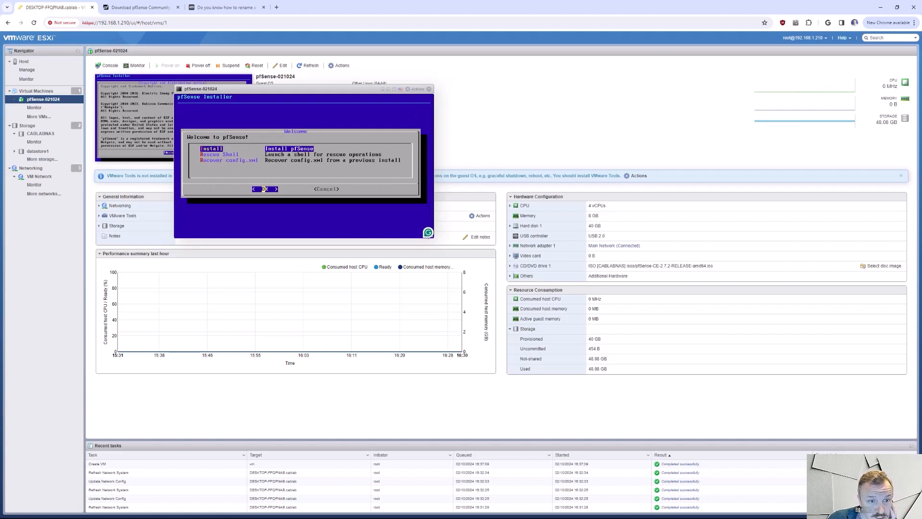
{"action": "key", "text": "Return"}
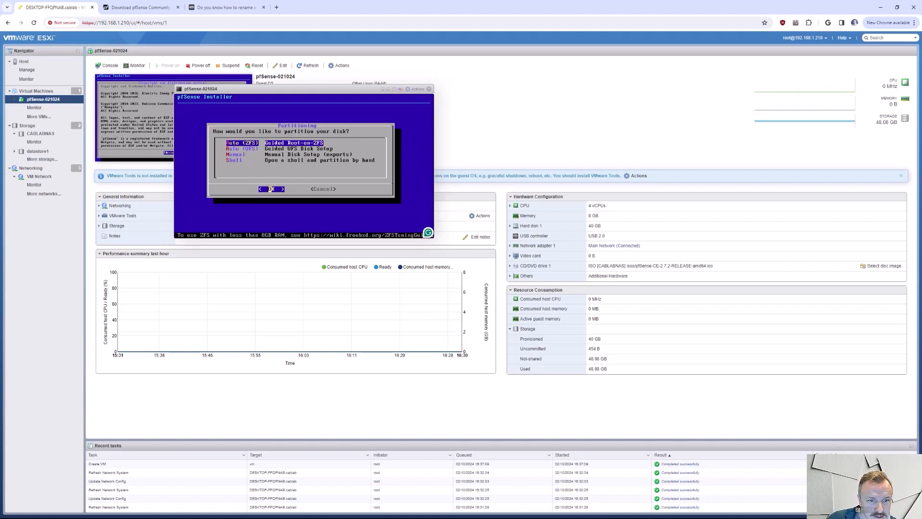
- Choose Auto (ZFS) partitioning, proceed with the installation and use the Stripe - No Redundancy virtual device type
{"action": "key", "text": "Return"}
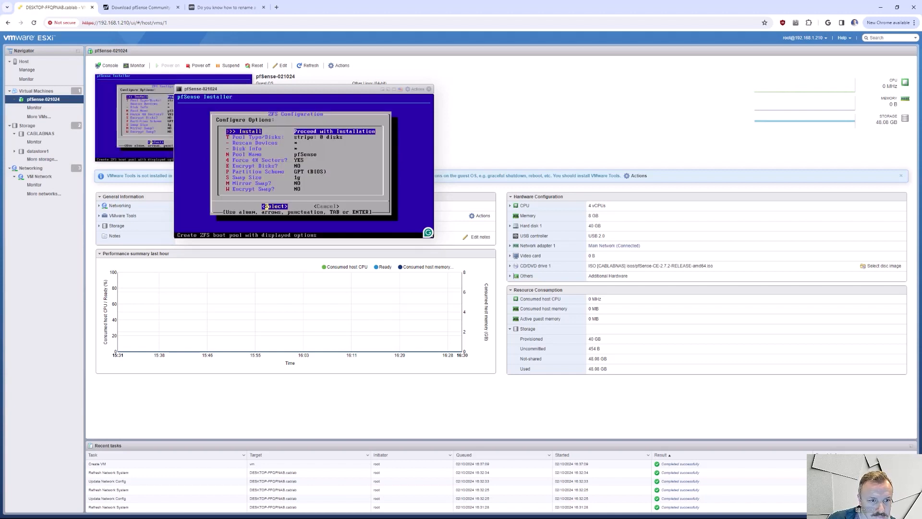
{"action": "key", "text": "Return"}
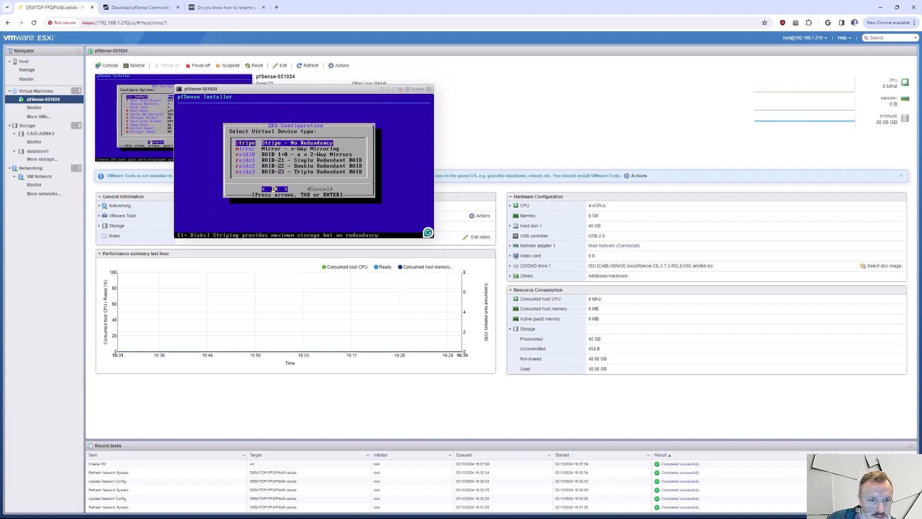
{"action": "key", "text": "Down"}
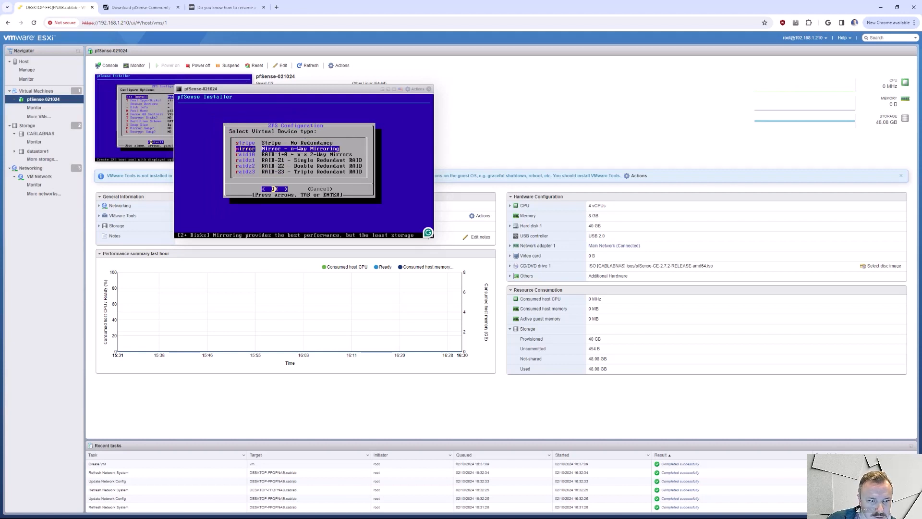
{"action": "key", "text": "Down"}
{"action": "key", "text": "Up"}
{"action": "key", "text": "Up"}
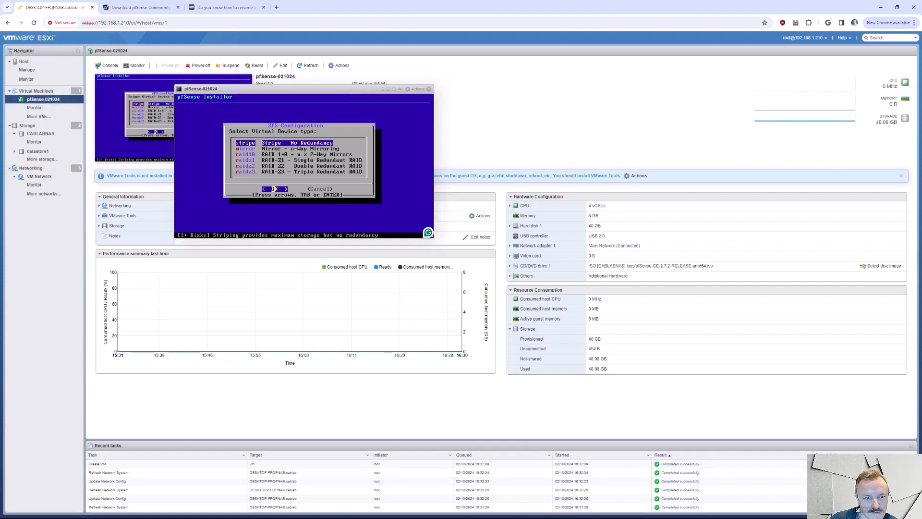
{"action": "key", "text": "Return"}
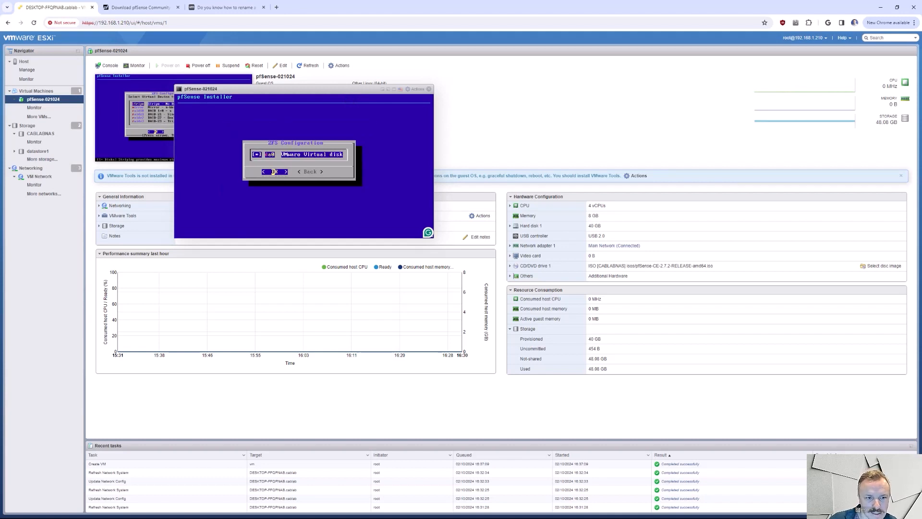
- Use the da0 VMware virtual disk as the ZFS target and agree to destroy its contents to install pfSense
{"action": "key", "text": "Return"}
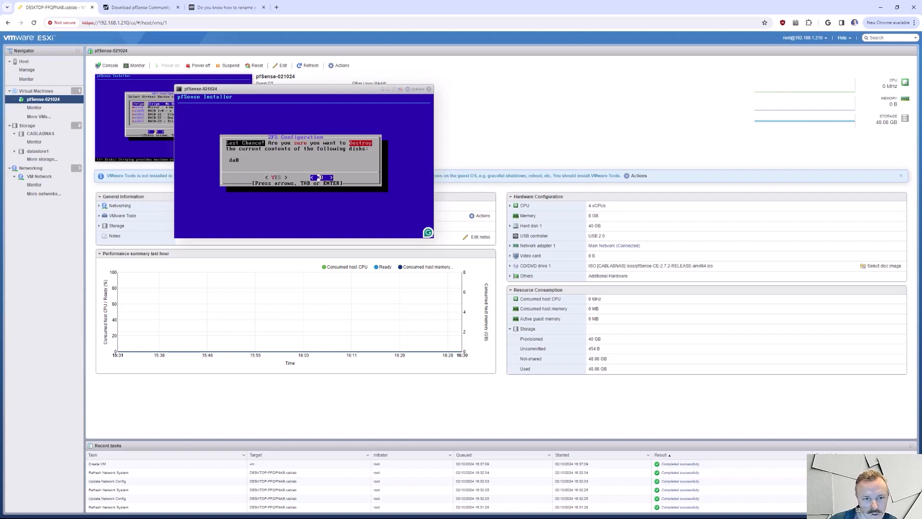
{"action": "key", "text": "Left"}
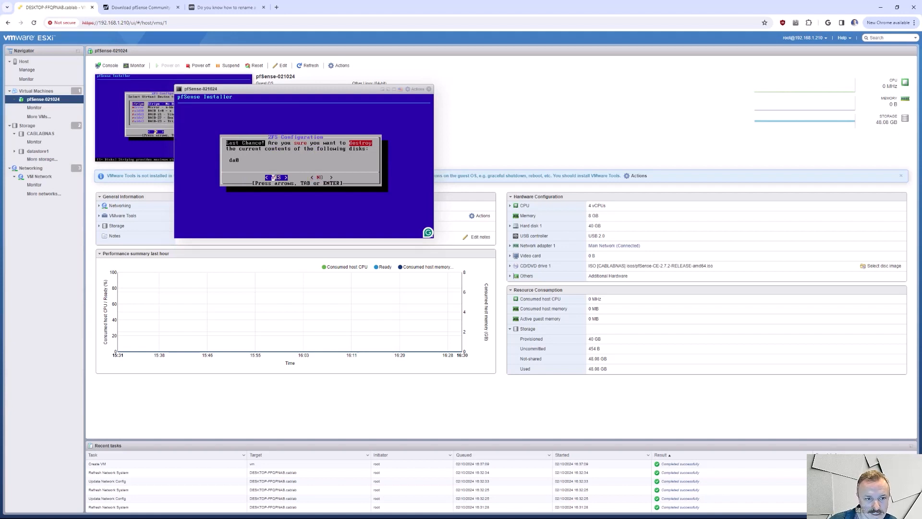
{"action": "key", "text": "Right"}
{"action": "key", "text": "Left"}
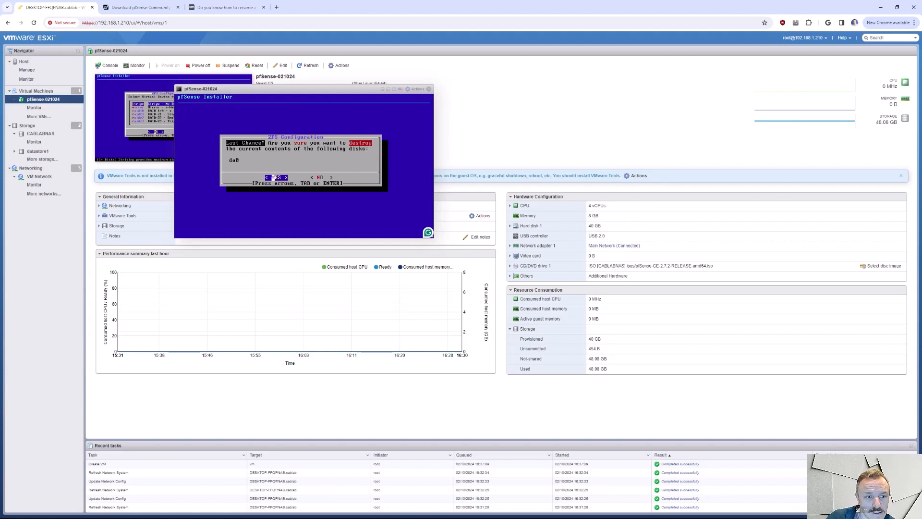
{"action": "left_click", "coordinate": [272, 177]}
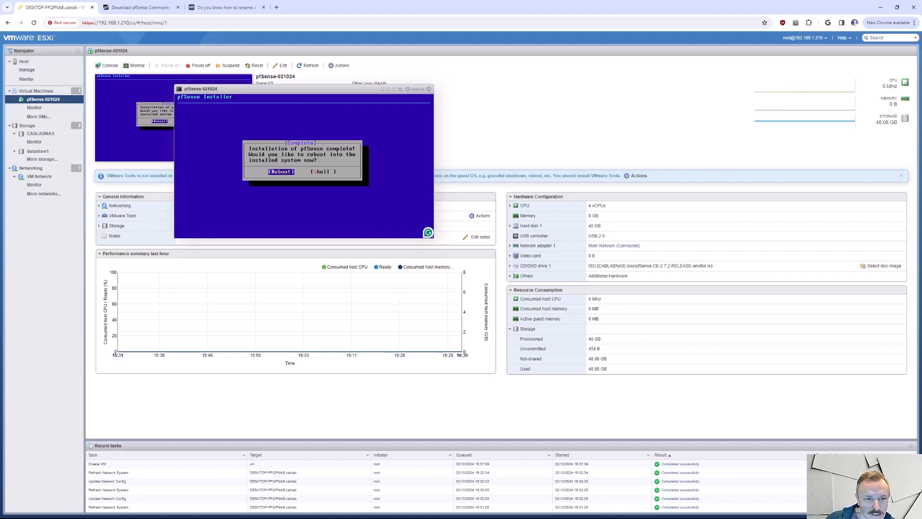
- Reboot into the installed pfSense system and close the console window
{"action": "key", "text": "Return"}
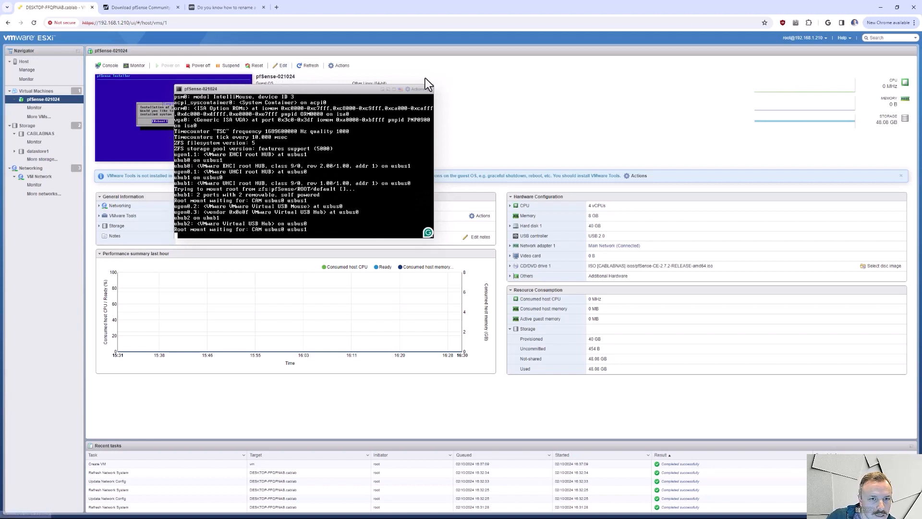
{"action": "left_click_drag", "start_coordinate": [336, 89], "coordinate": [365, 124]}
{"action": "left_click", "coordinate": [458, 125]}
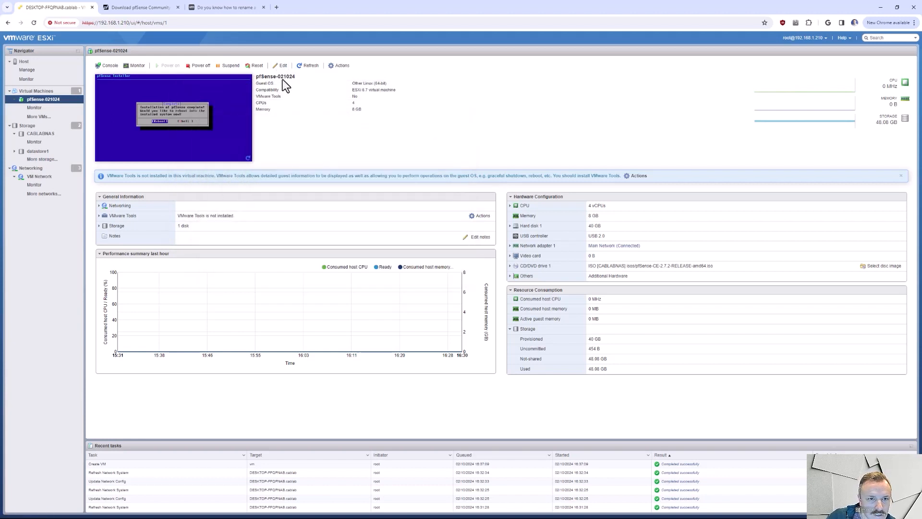
- Set the pfSense-021024 CD/DVD Drive 1 to Host device, disconnect it and save the virtual machine settings
{"action": "left_click", "coordinate": [282, 66]}
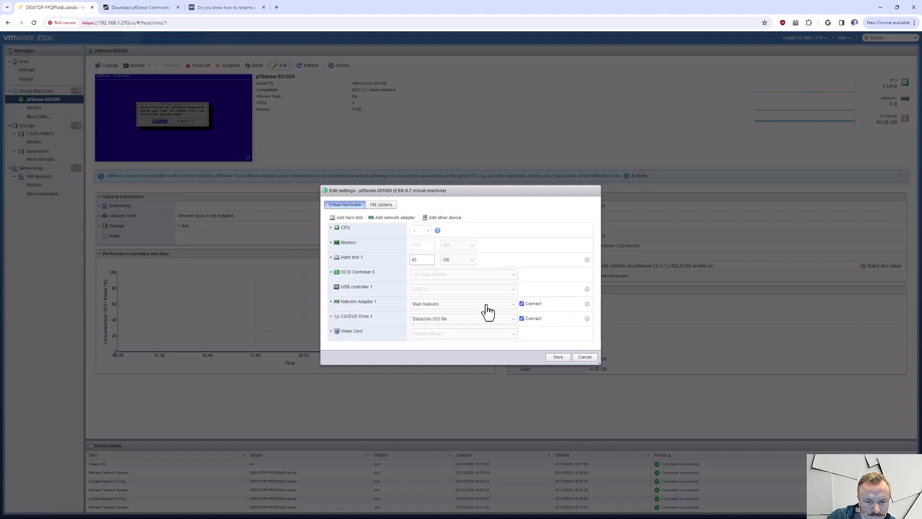
{"action": "left_click", "coordinate": [483, 325]}
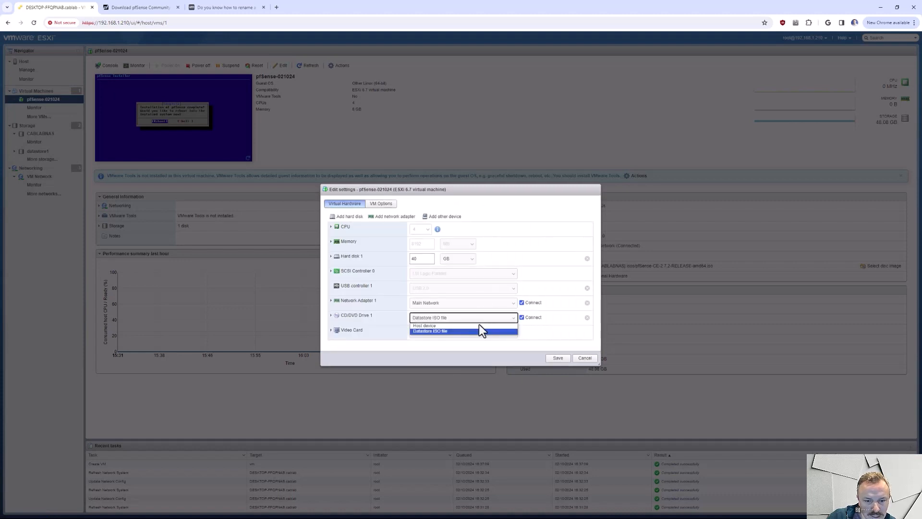
{"action": "left_click", "coordinate": [479, 328]}
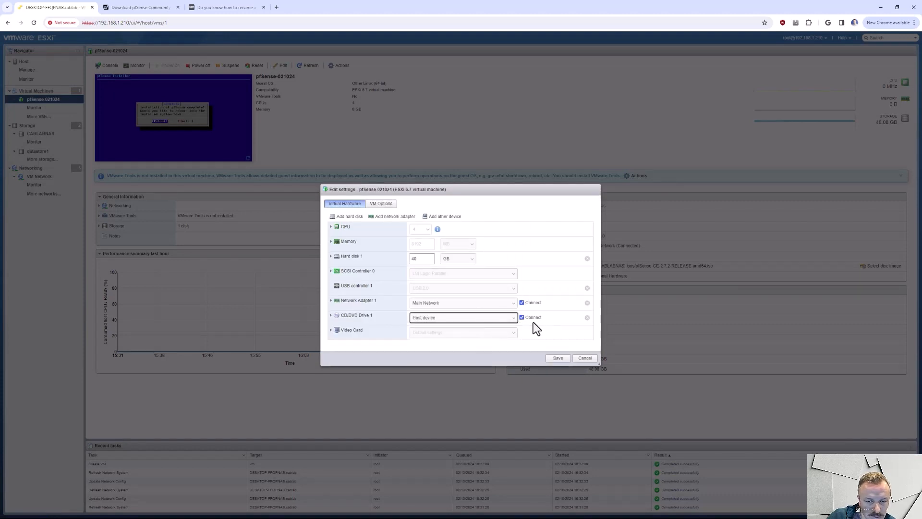
{"action": "left_click", "coordinate": [522, 317]}
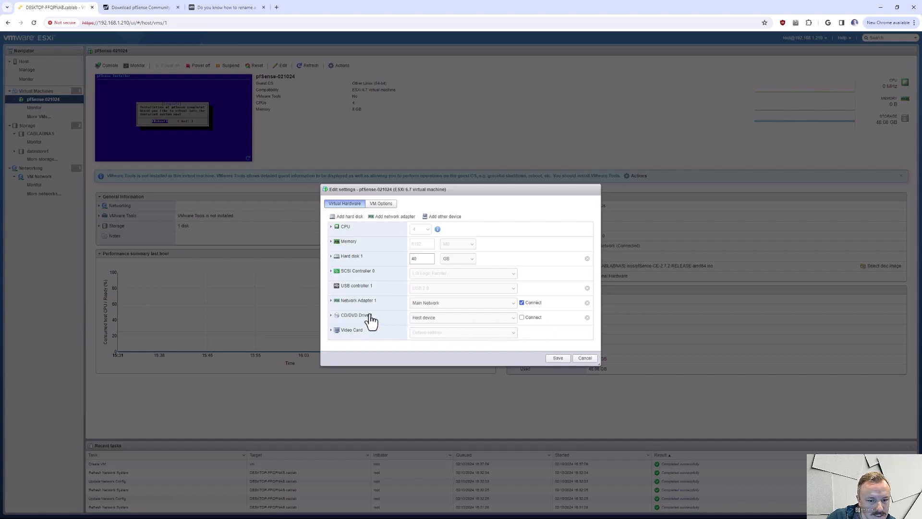
{"action": "left_click", "coordinate": [557, 361]}
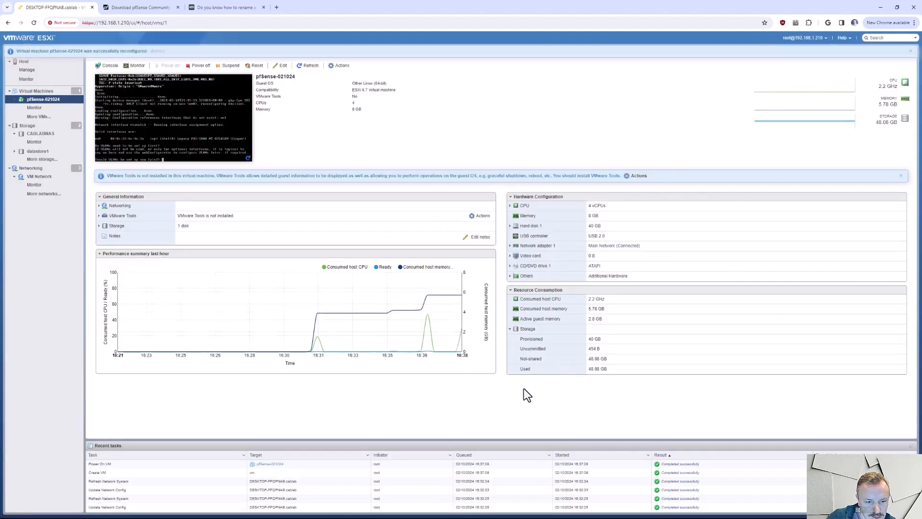
- Open the pfSense-021024 console and answer n to setting up VLANs
{"action": "left_click", "coordinate": [189, 145]}
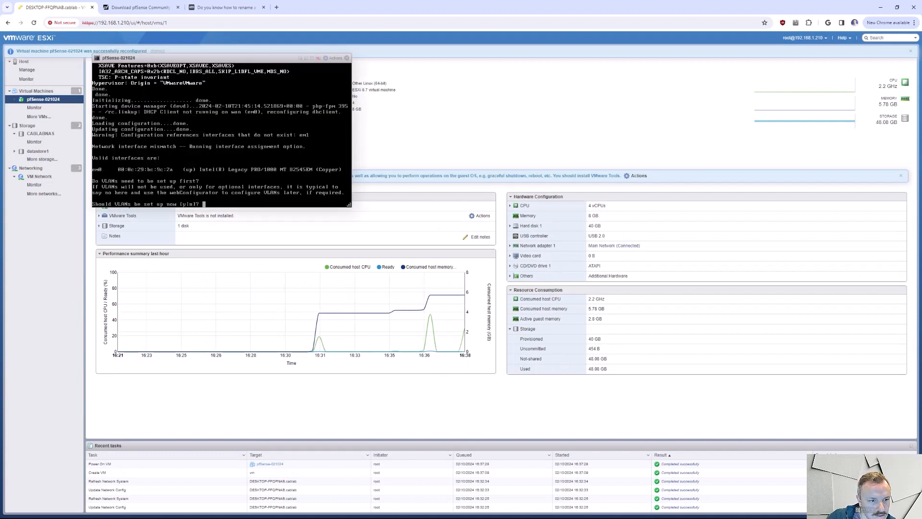
{"action": "type", "text": "n"}
{"action": "key", "text": "Return"}
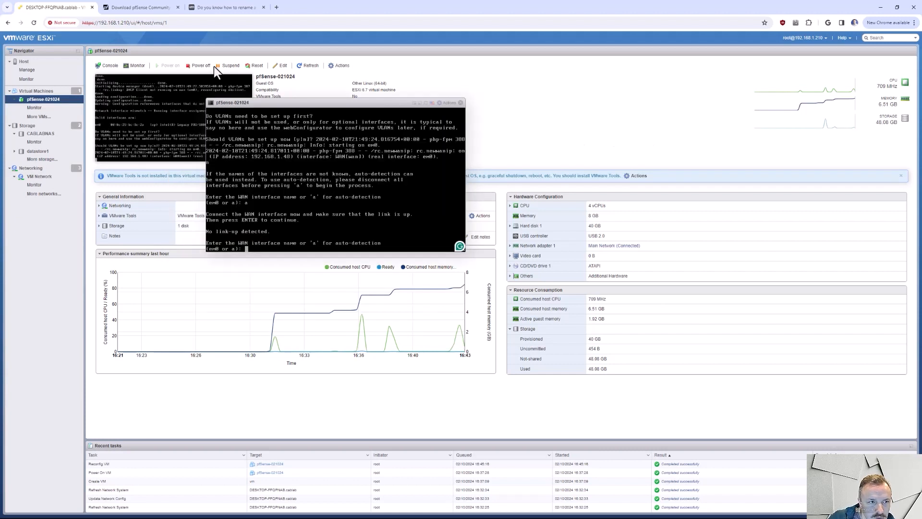
- Review the host's networking port groups and the LAN and WAN virtual switches
{"action": "left_click", "coordinate": [31, 168]}
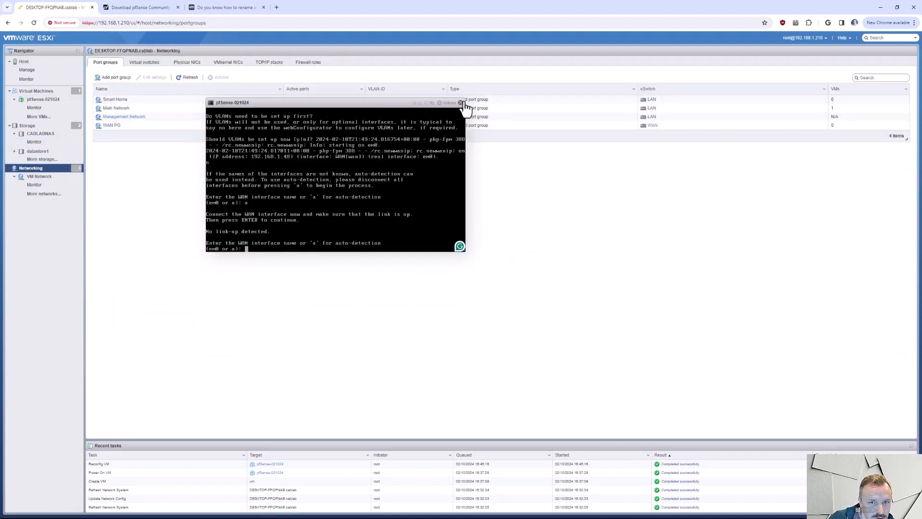
{"action": "left_click", "coordinate": [144, 62]}
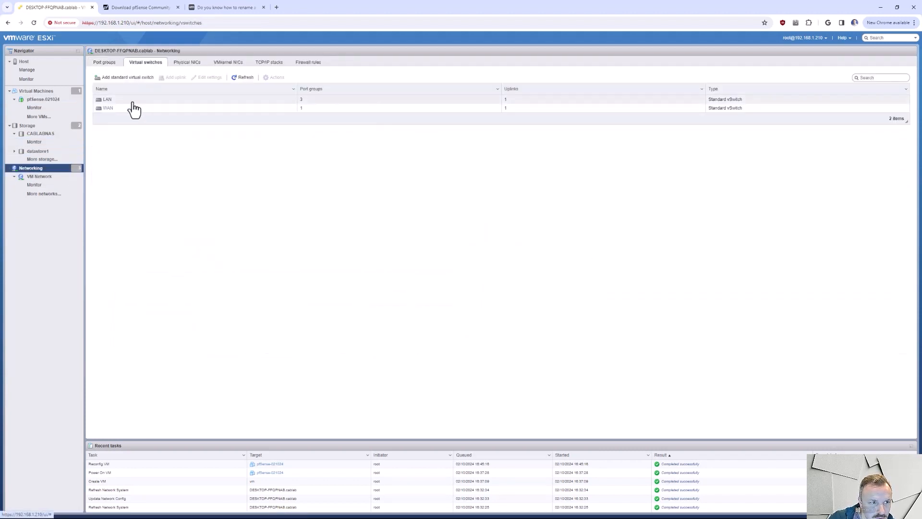
{"action": "left_click", "coordinate": [104, 62]}
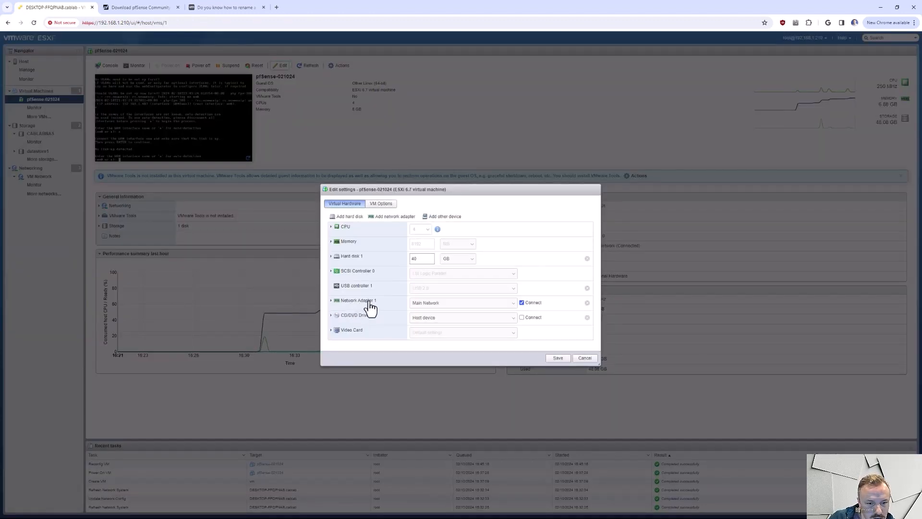
- In the pfSense-021024 hardware settings, keep Network Adapter 1 on Main Network and add two new network adapters
{"action": "left_click", "coordinate": [461, 303]}
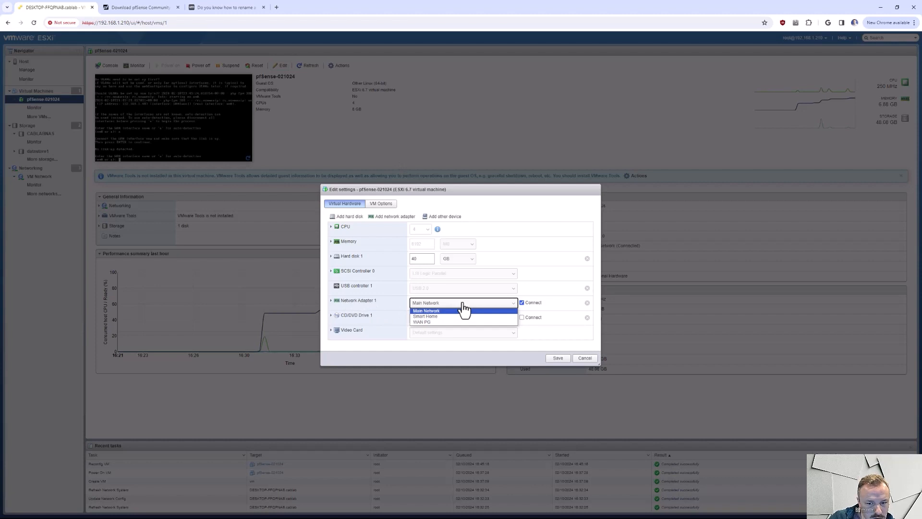
{"action": "left_click", "coordinate": [464, 310]}
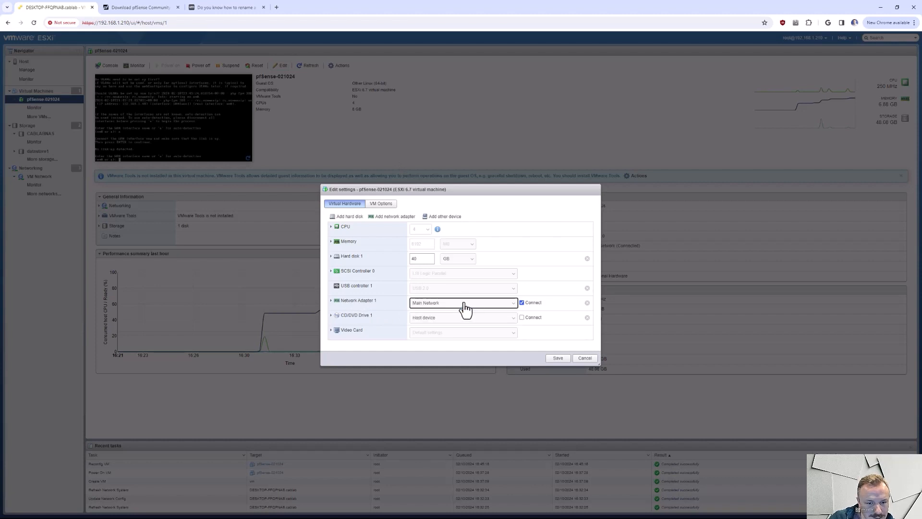
{"action": "left_click", "coordinate": [386, 219]}
{"action": "left_click", "coordinate": [385, 218]}
{"action": "scroll", "coordinate": [552, 237], "scroll_direction": "down", "scroll_amount": 1}
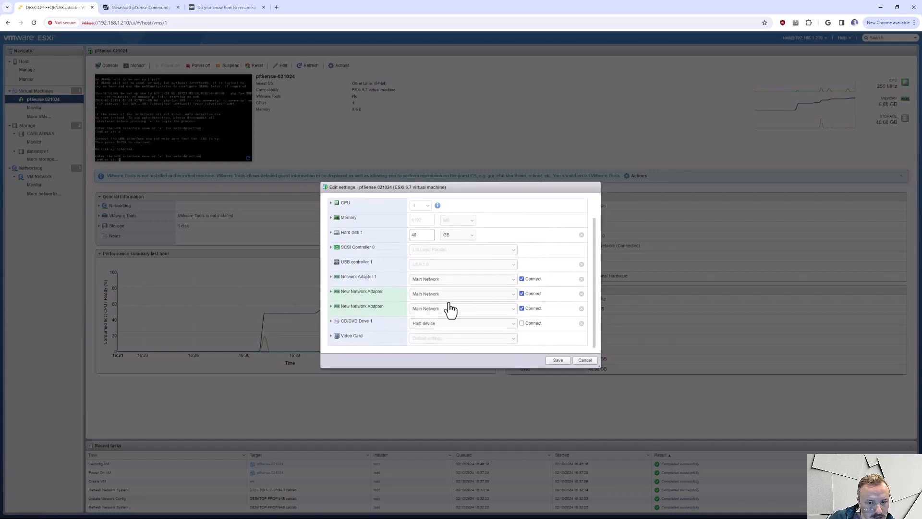
- Assign the first new network adapter to Smart Home and the second to WAN PG, and save the settings
{"action": "left_click", "coordinate": [451, 293]}
{"action": "left_click", "coordinate": [442, 306]}
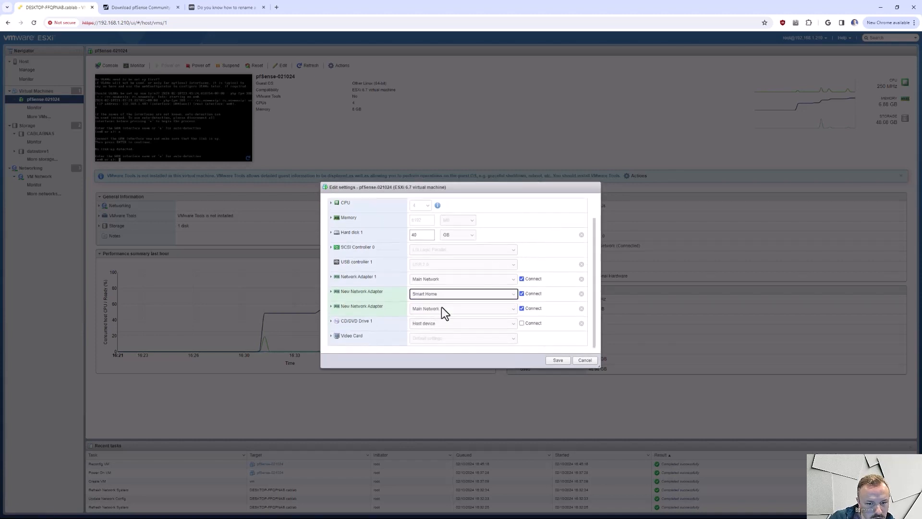
{"action": "left_click", "coordinate": [442, 307]}
{"action": "left_click", "coordinate": [445, 327]}
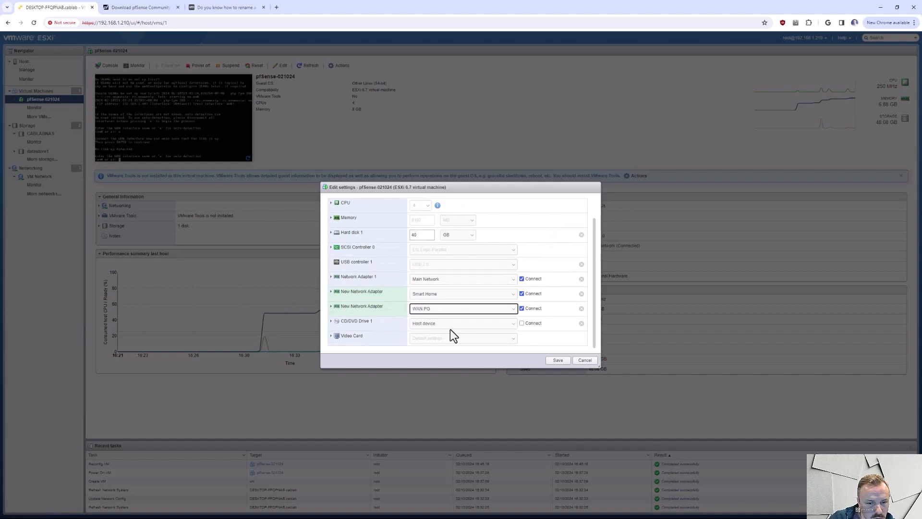
{"action": "left_click", "coordinate": [558, 360]}
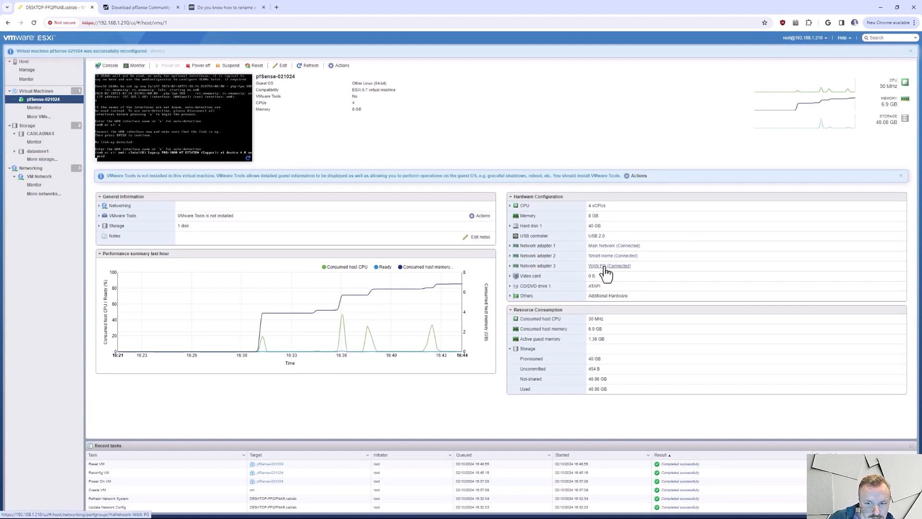
- Expand Network adapter 3 in the hardware configuration and check its MAC address
{"action": "left_click", "coordinate": [510, 266]}
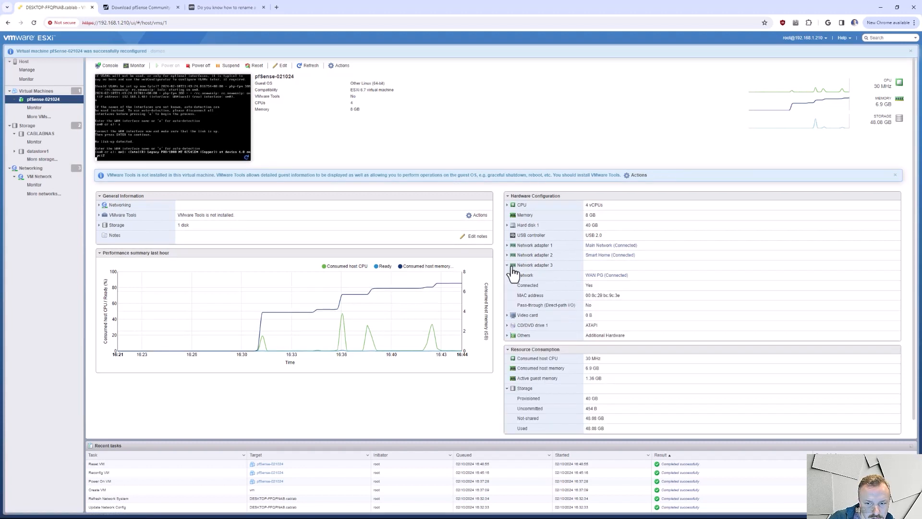
{"action": "left_click_drag", "start_coordinate": [620, 295], "coordinate": [601, 296]}
{"action": "left_click", "coordinate": [602, 296]}
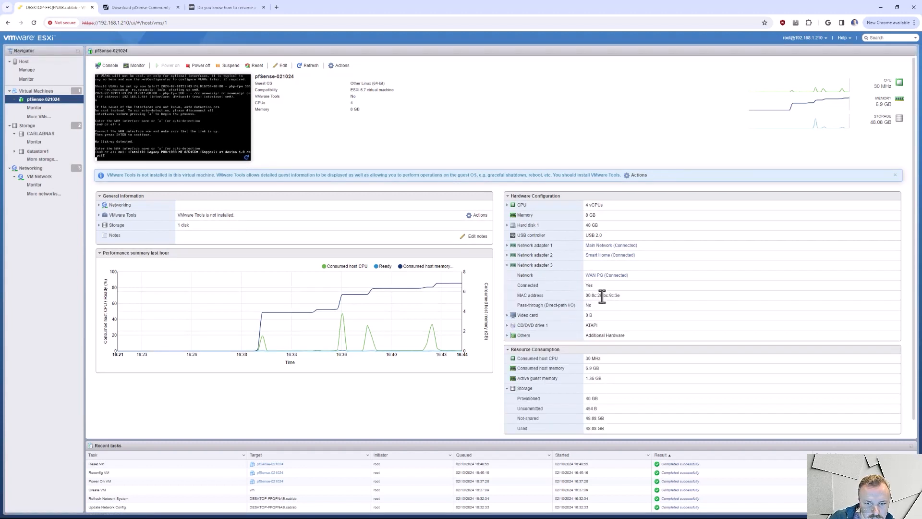
- Reset the pfSense-021024 virtual machine with its console open, keeping the console window clear of the virtual machine controls
{"action": "left_click", "coordinate": [198, 159]}
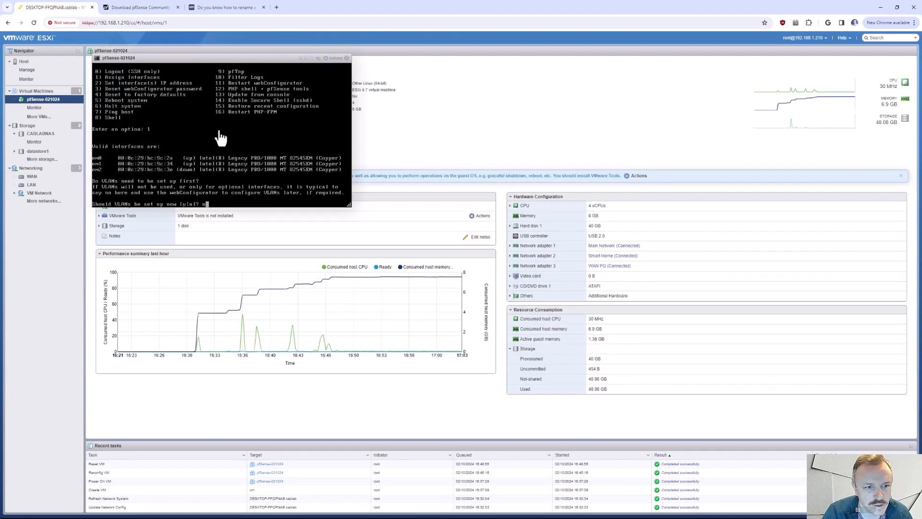
{"action": "type", "text": "n"}
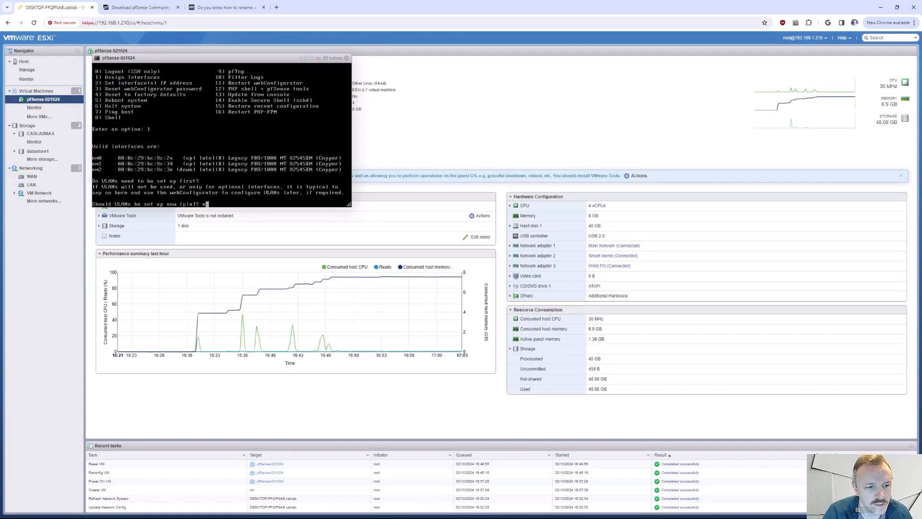
{"action": "left_click_drag", "start_coordinate": [246, 59], "coordinate": [283, 131]}
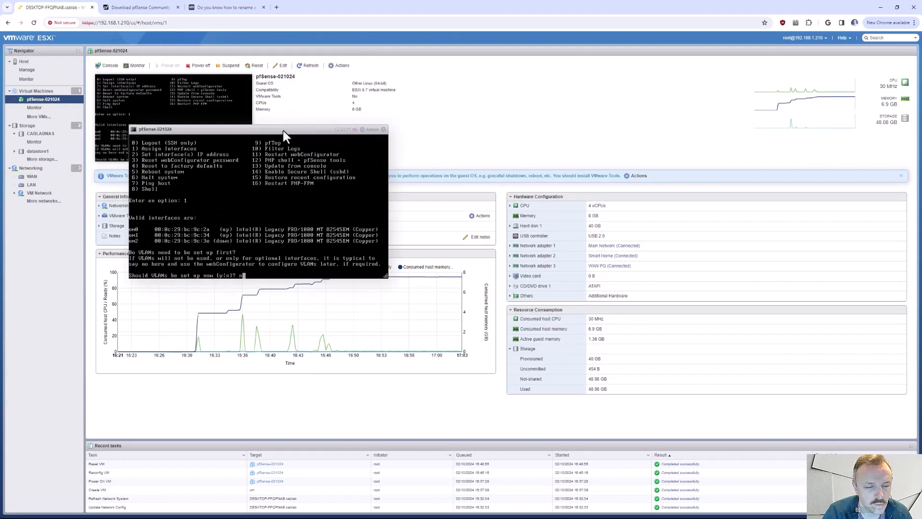
{"action": "left_click", "coordinate": [253, 67]}
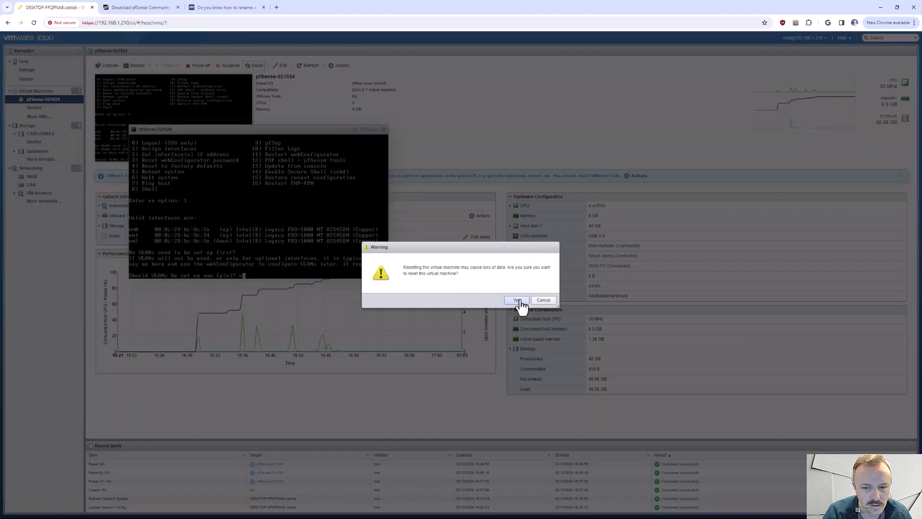
{"action": "left_click", "coordinate": [518, 300]}
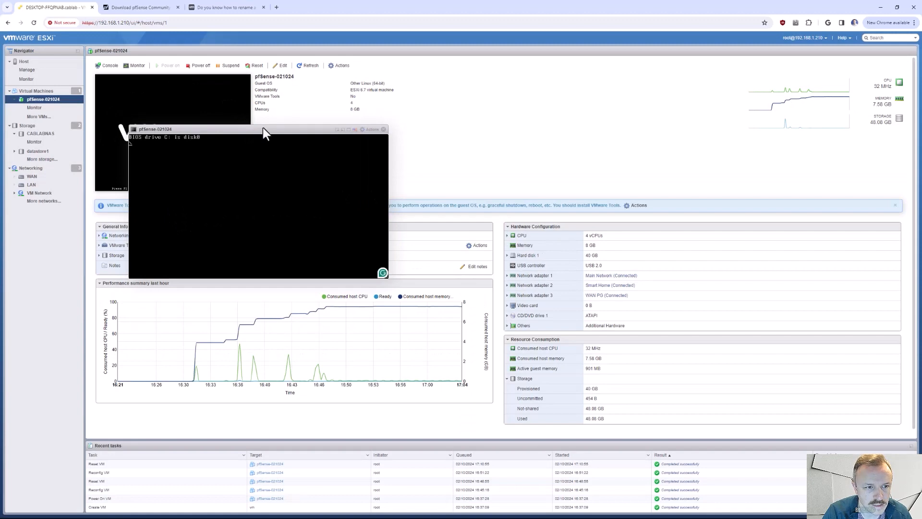
{"action": "left_click_drag", "start_coordinate": [263, 128], "coordinate": [276, 96]}
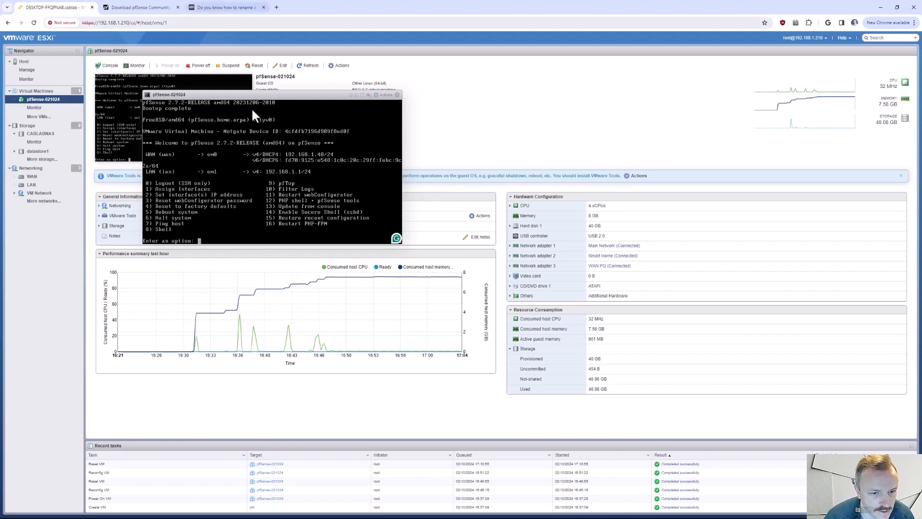
- Start Assign Interfaces (option 1) in the pfSense console and expand network adapters 1, 2 and 3 to compare their MAC addresses
{"action": "key", "text": "Return"}
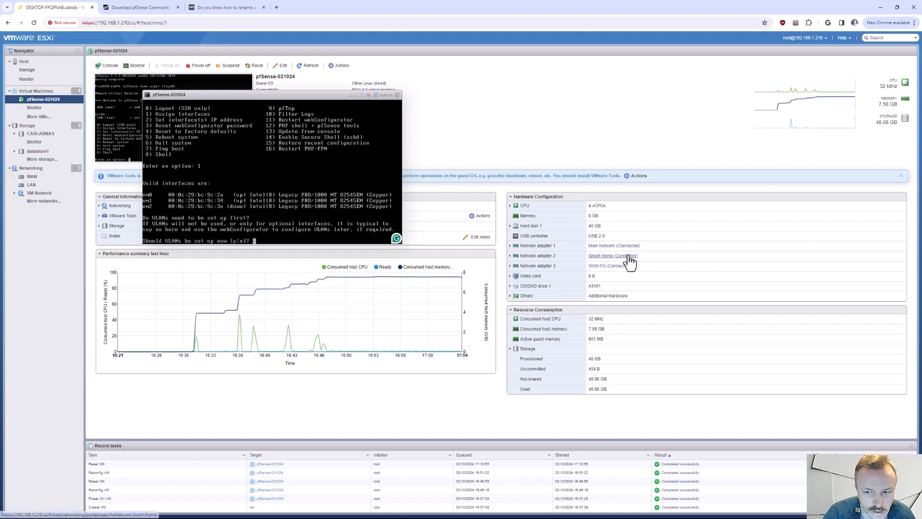
{"action": "left_click", "coordinate": [510, 246]}
{"action": "left_click", "coordinate": [508, 295]}
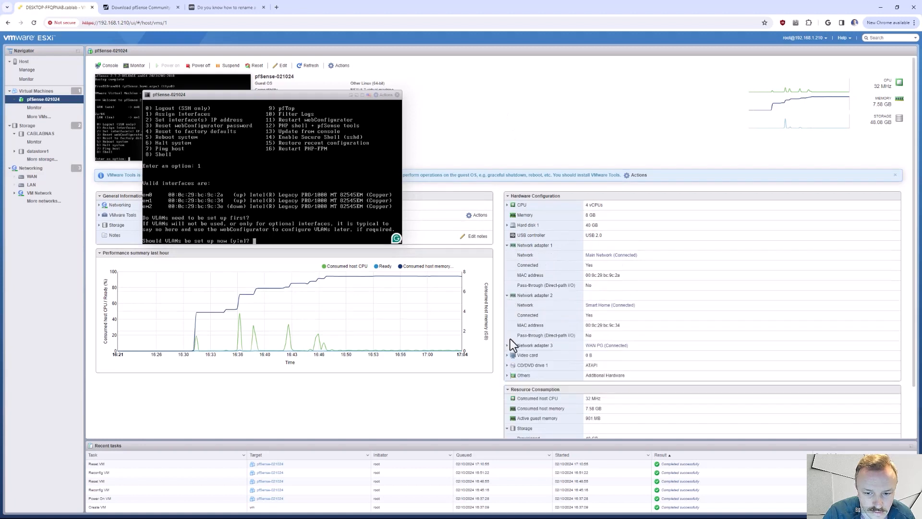
{"action": "left_click", "coordinate": [507, 346]}
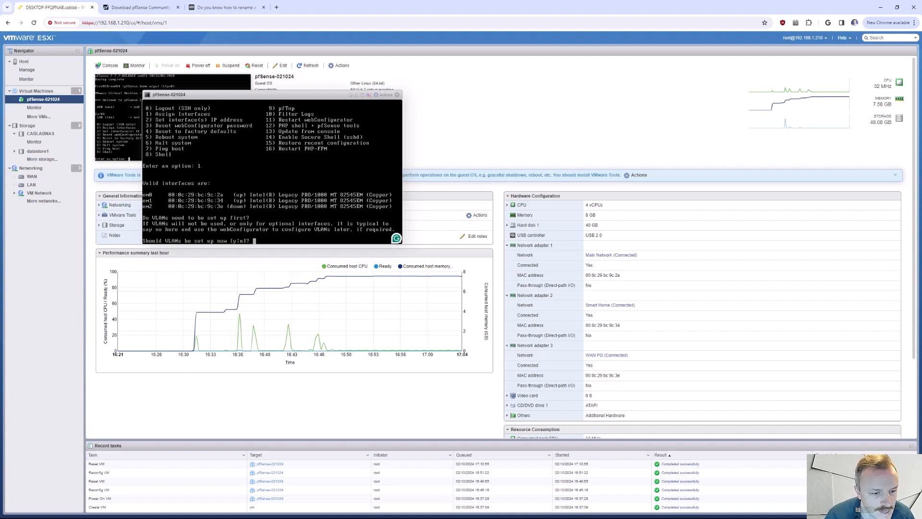
- Decline VLAN setup, assign WAN to em2 and LAN to em0 without an optional interface, and accept the assignment
{"action": "type", "text": "n"}
{"action": "key", "text": "Return"}
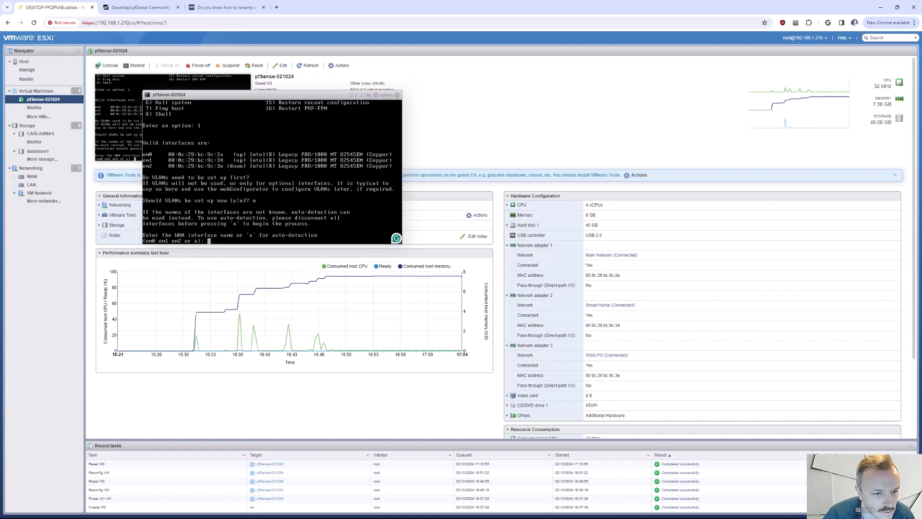
{"action": "type", "text": "em2"}
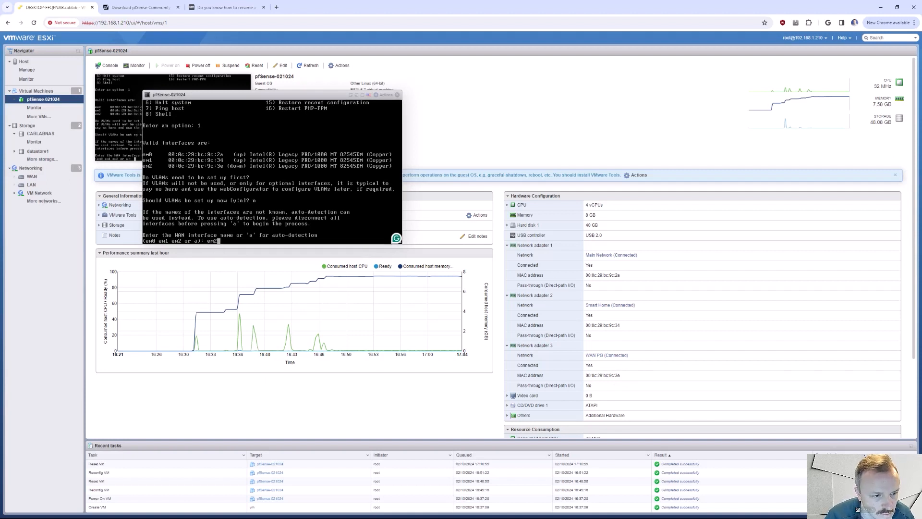
{"action": "key", "text": "Return"}
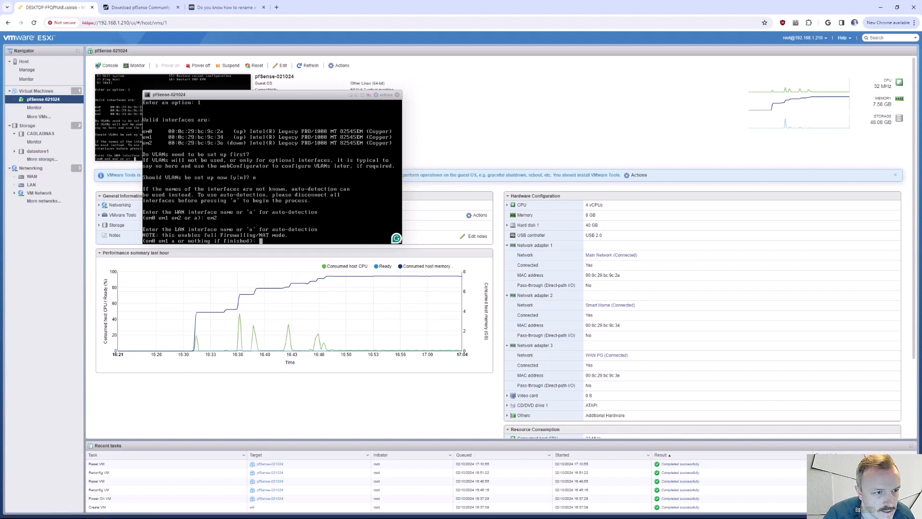
{"action": "type", "text": "em0"}
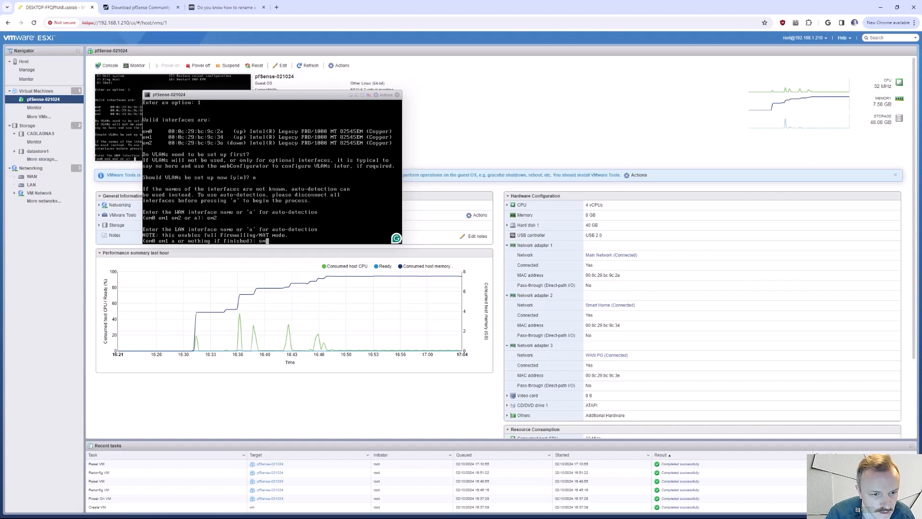
{"action": "key", "text": "Return"}
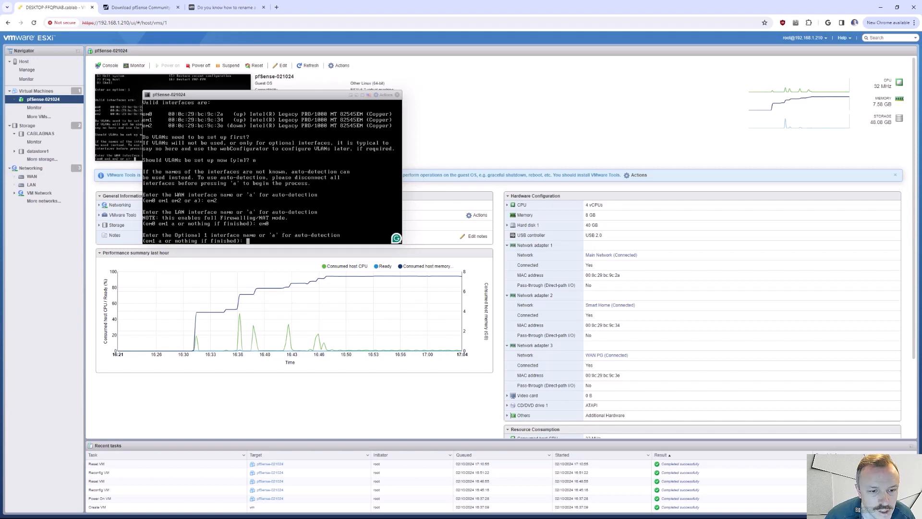
{"action": "key", "text": "Return"}
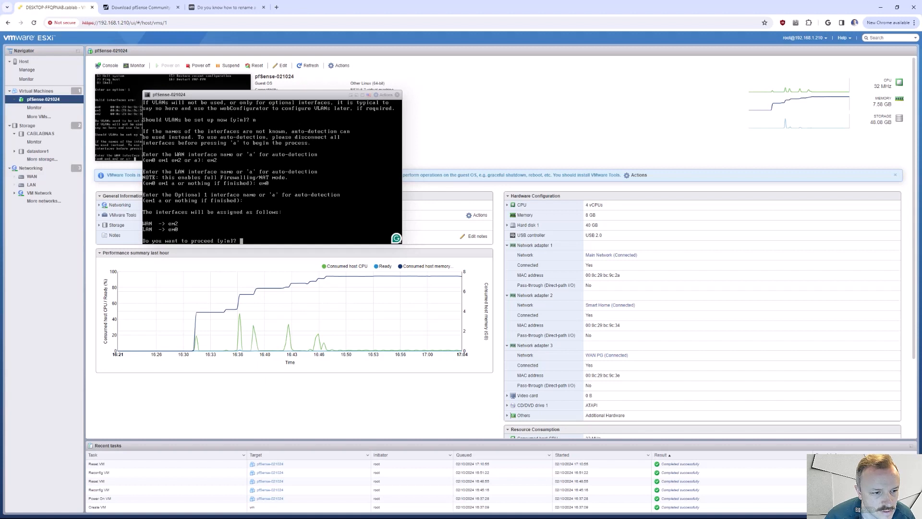
{"action": "type", "text": "y"}
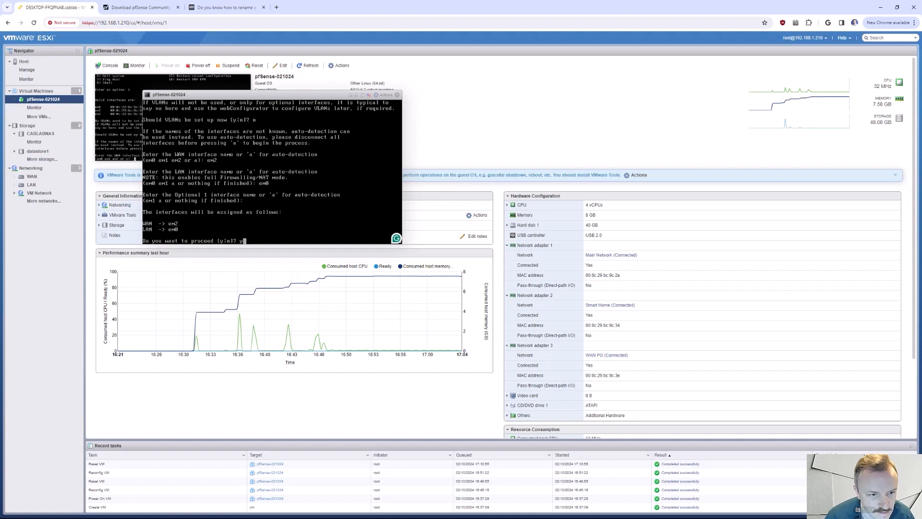
{"action": "key", "text": "Return"}
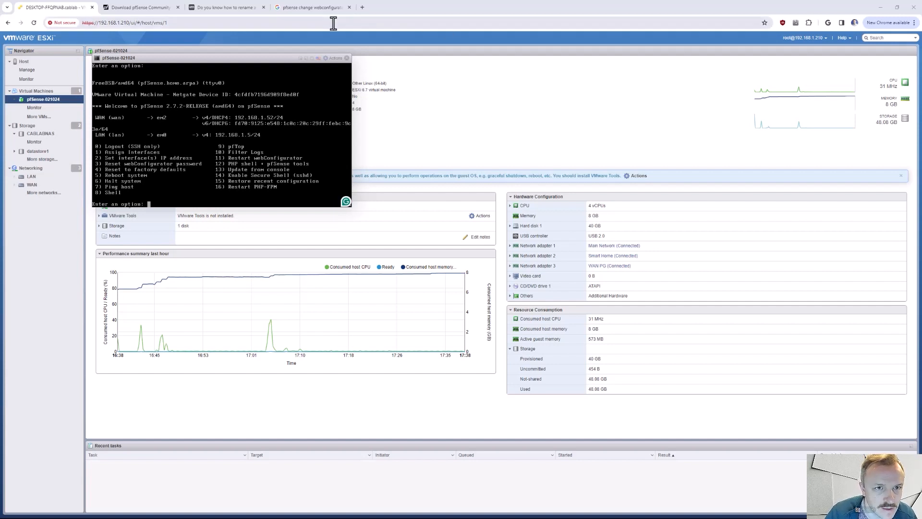
- Open the pfSense web interface at 192.168.1.5 in a new browser tab
{"action": "left_click", "coordinate": [362, 7]}
{"action": "type", "text": "192.168.1.250:"}
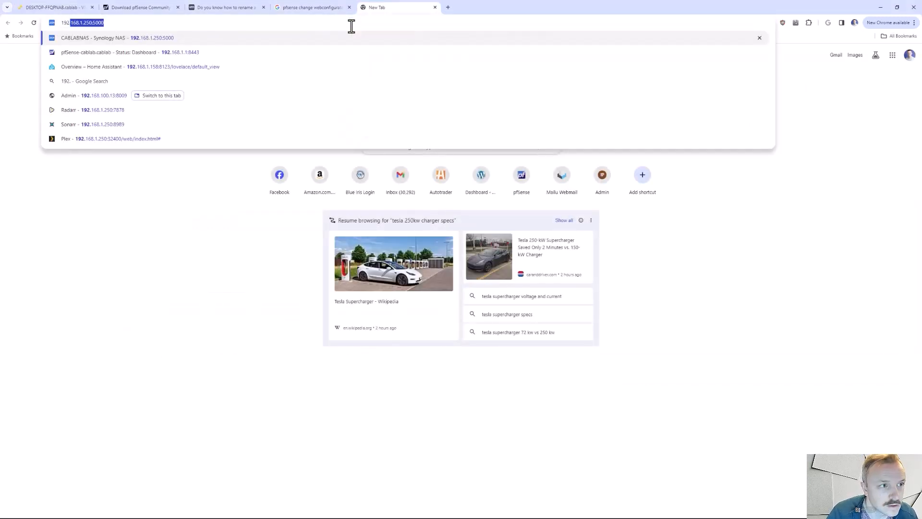
{"action": "key", "text": "BackSpace"}
{"action": "key", "text": "BackSpace"}
{"action": "key", "text": "BackSpace"}
{"action": "key", "text": "BackSpace"}
{"action": "type", "text": "5"}
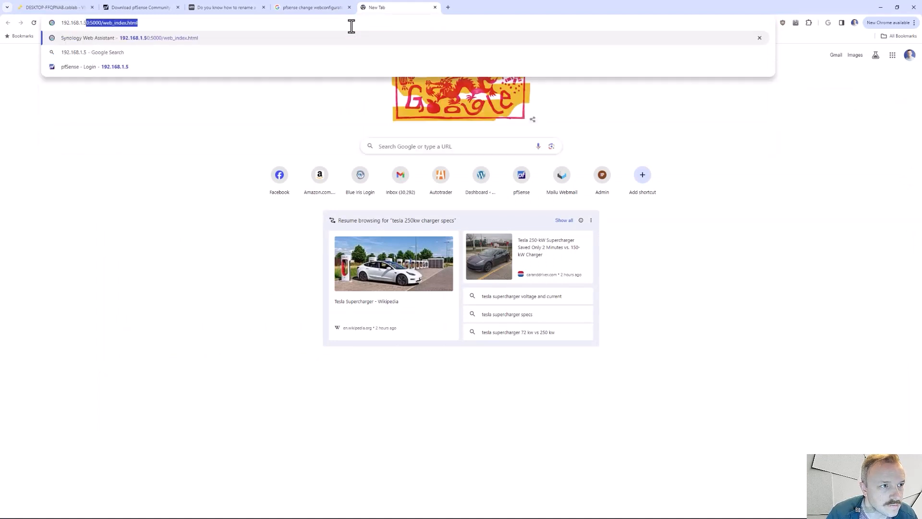
{"action": "key", "text": "Delete"}
{"action": "key", "text": "Return"}
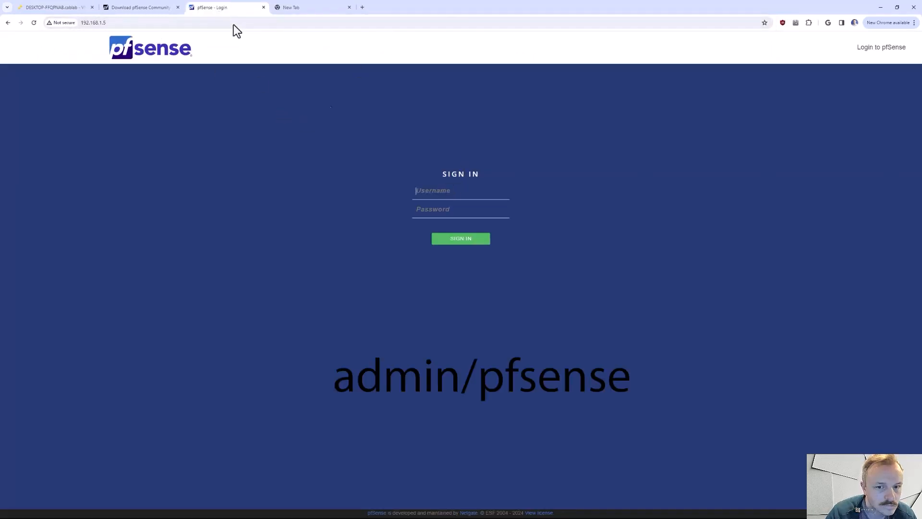
- Sign in to pfSense with the username admin and the account password
{"action": "left_click", "coordinate": [461, 189]}
{"action": "type", "text": "admin"}
{"action": "key", "text": "Tab"}
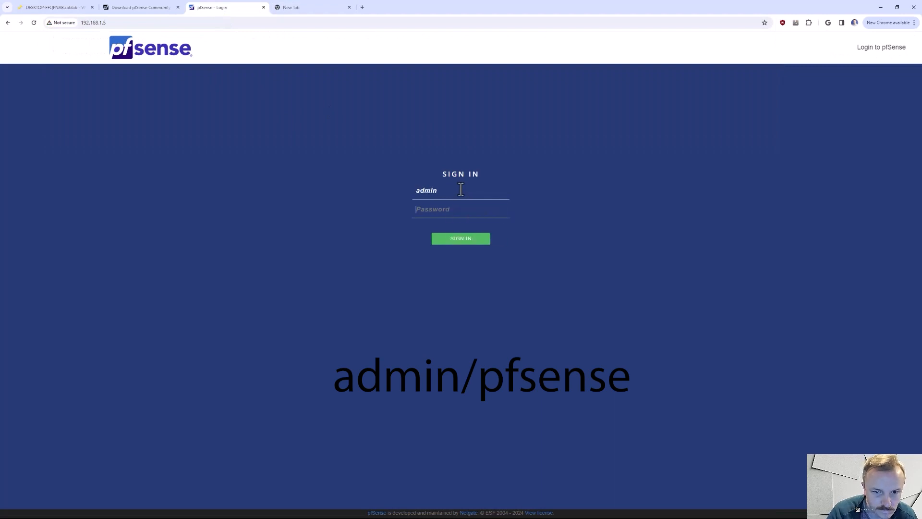
{"action": "type", "text": "pf"}
{"action": "key", "text": "BackSpace"}
{"action": "key", "text": "BackSpace"}
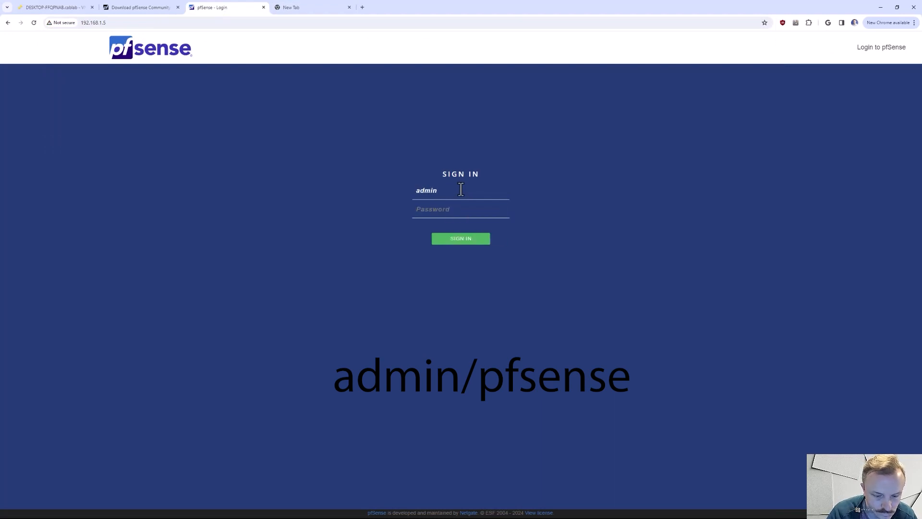
{"action": "type", "text": "pfsense"}
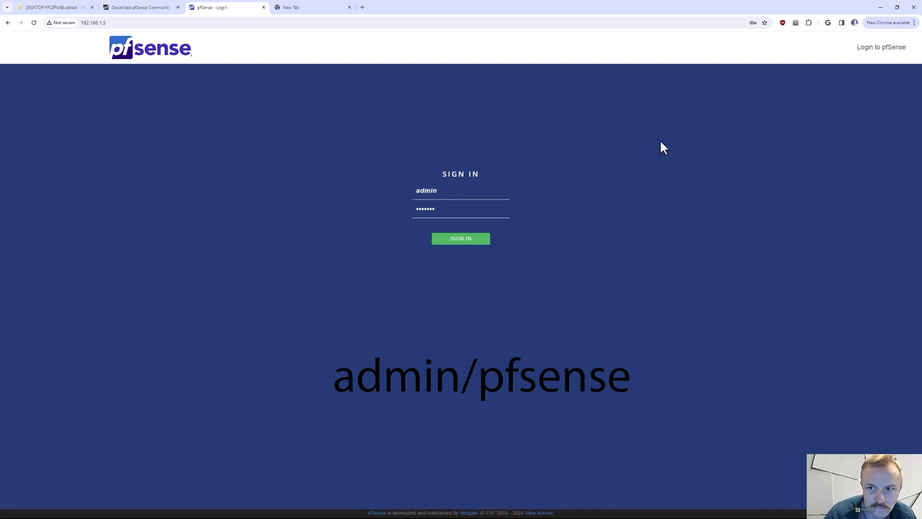
{"action": "left_click", "coordinate": [456, 240]}
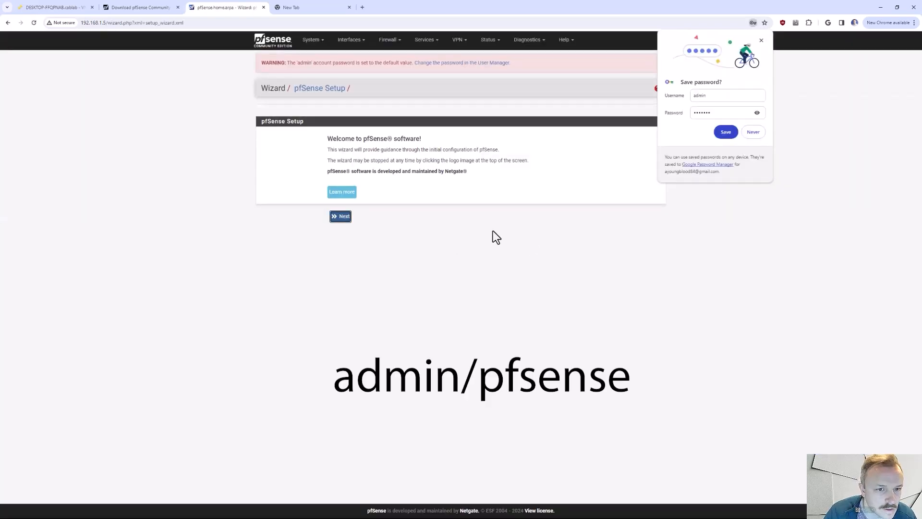
- Dismiss the browser's offer to save the password and advance the pfSense setup wizard to General Information
{"action": "left_click", "coordinate": [761, 41]}
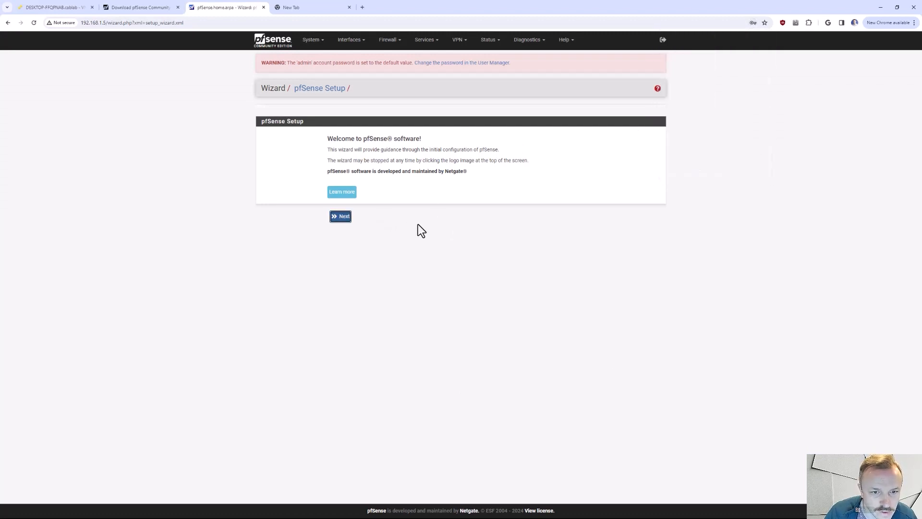
{"action": "left_click", "coordinate": [339, 220]}
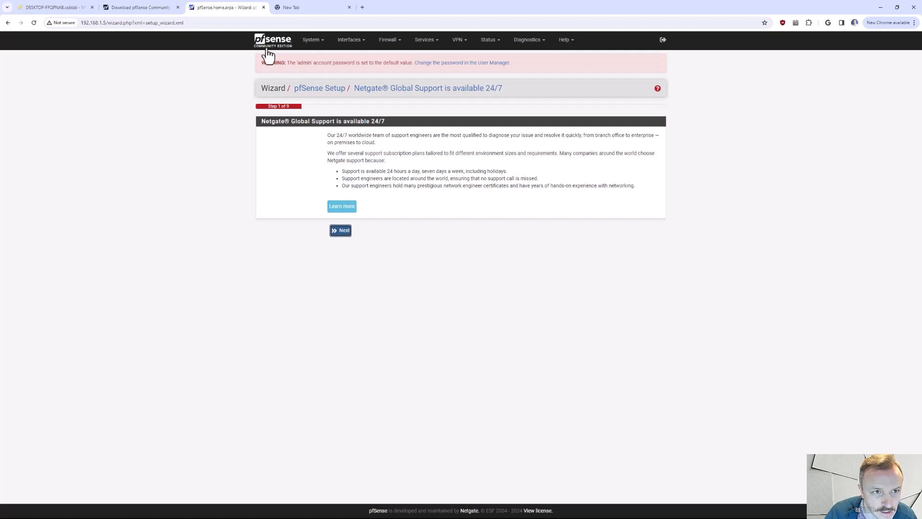
{"action": "left_click", "coordinate": [341, 232]}
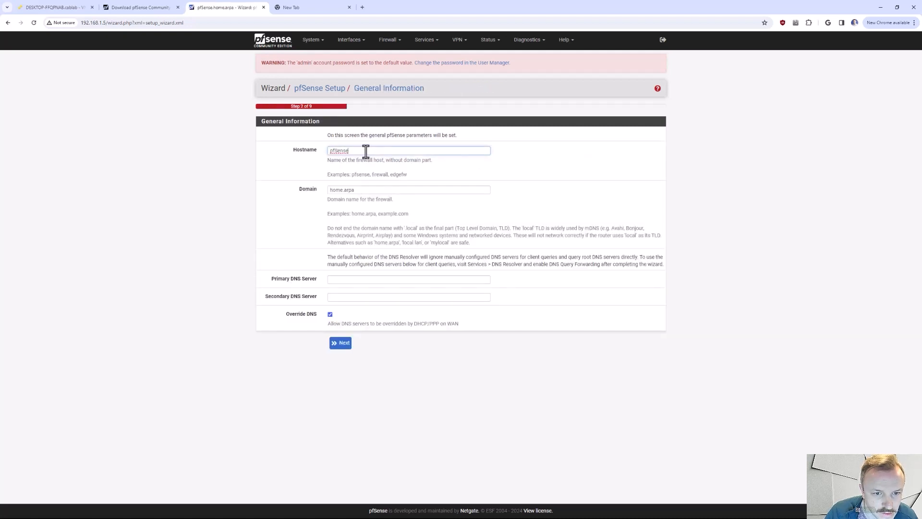
{"action": "double_click", "coordinate": [366, 152]}
{"action": "left_click", "coordinate": [382, 153]}
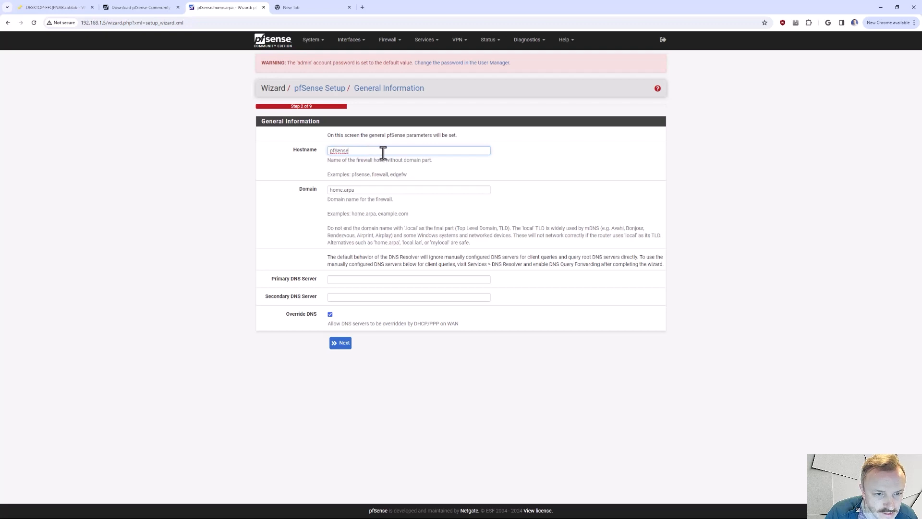
{"action": "type", "text": "pfs"}
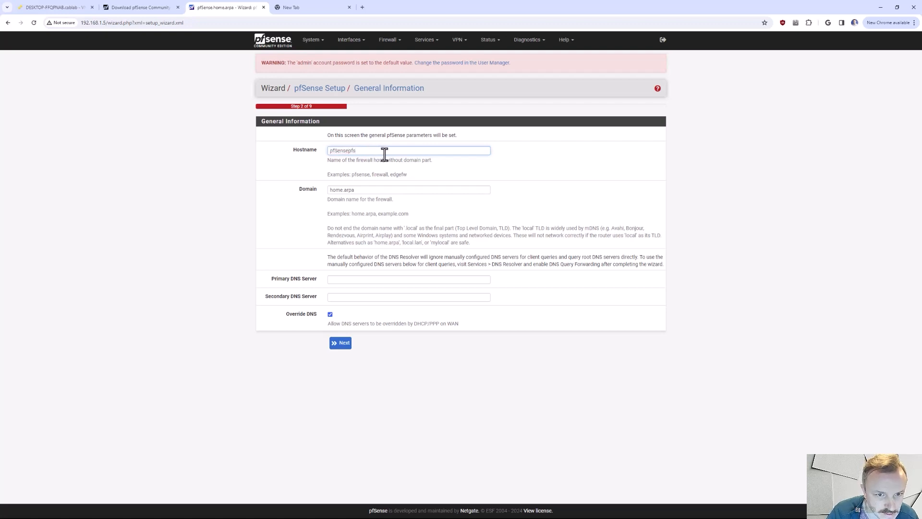
{"action": "key", "text": "ctrl+a"}
{"action": "type", "text": "pf"}
{"action": "key", "text": "ctrl+a"}
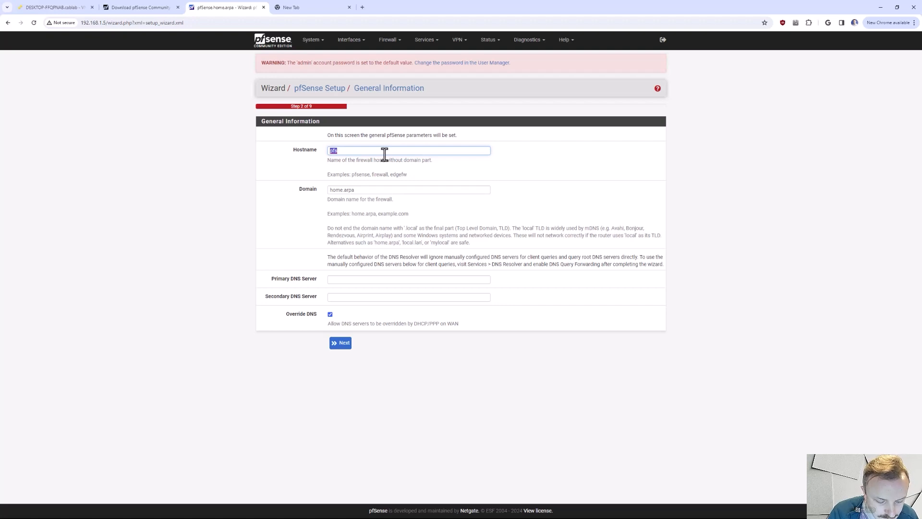
{"action": "type", "text": "firewall"}
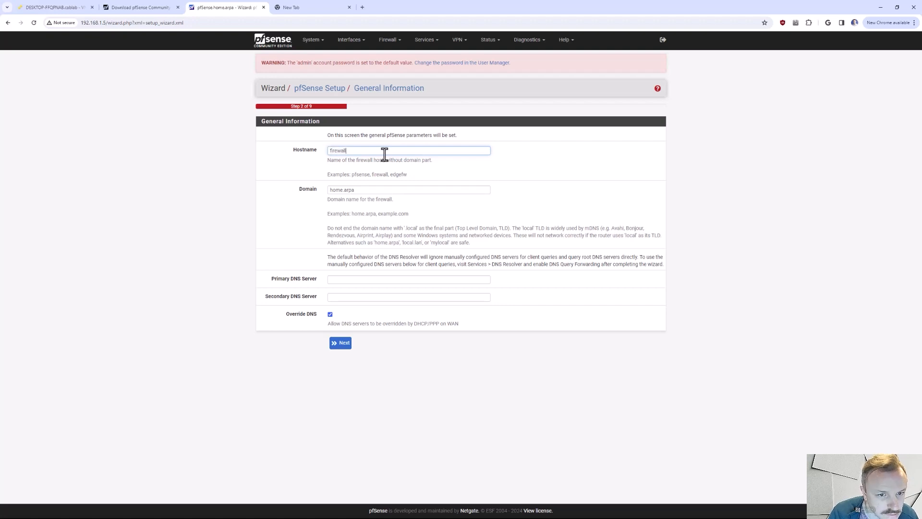
{"action": "type", "text": "pfs-"}
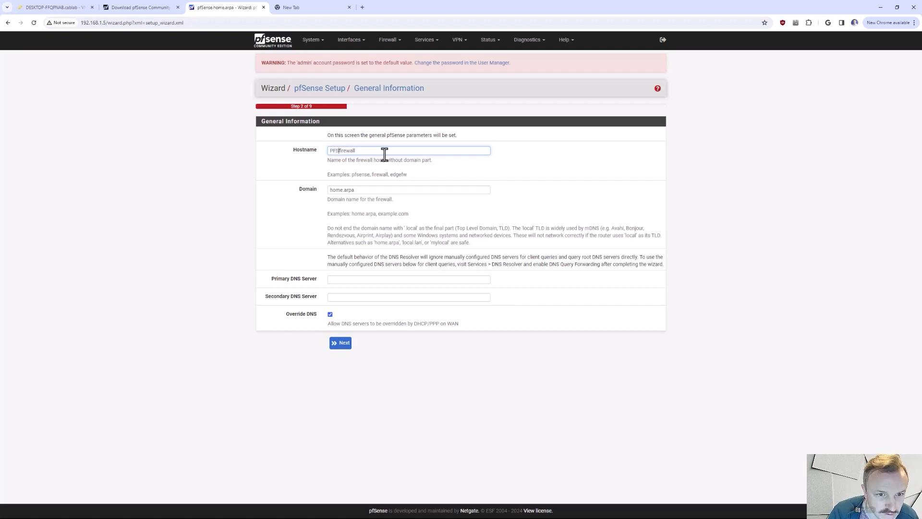
{"action": "key", "text": "BackSpace"}
{"action": "key", "text": "BackSpace"}
{"action": "key", "text": "BackSpace"}
{"action": "type", "text": "s-"}
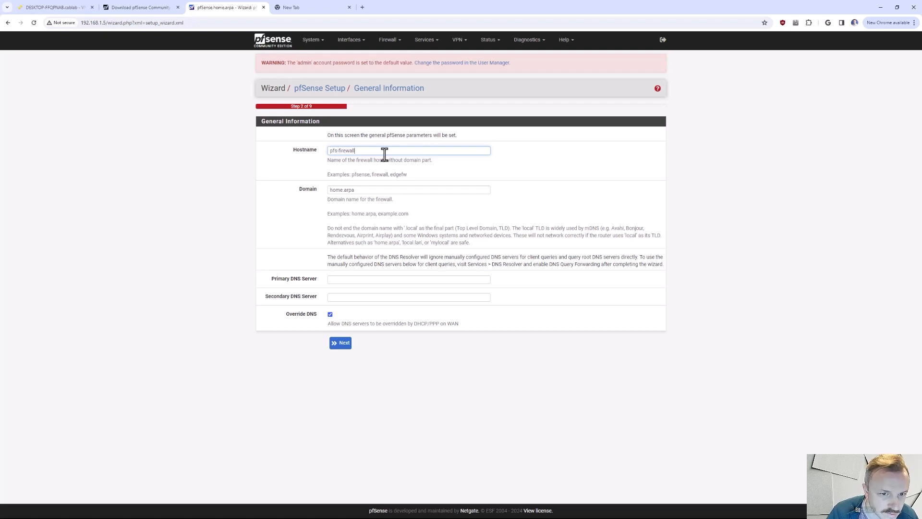
- Set the firewall's hostname to pfSense and its domain to cloudautomation.blog
{"action": "key", "text": "ctrl+a"}
{"action": "type", "text": "pfSen"}
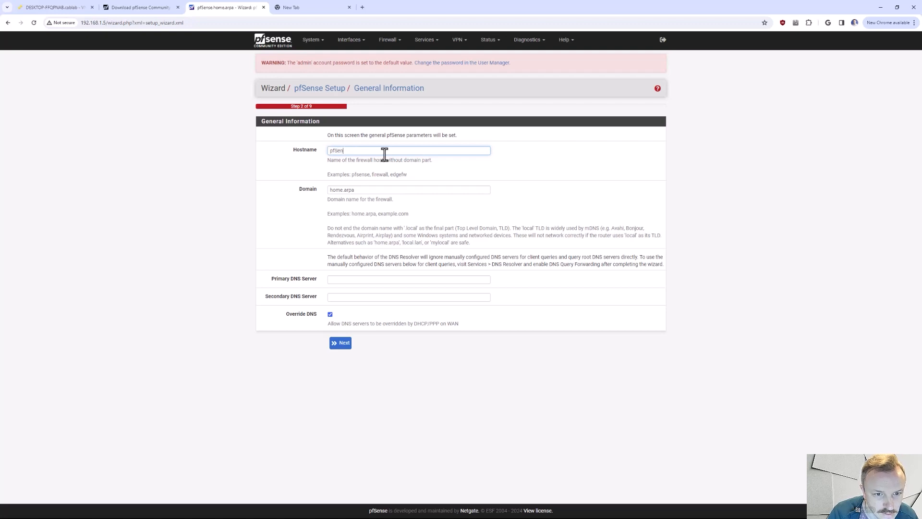
{"action": "type", "text": "se"}
{"action": "triple_click", "coordinate": [391, 191]}
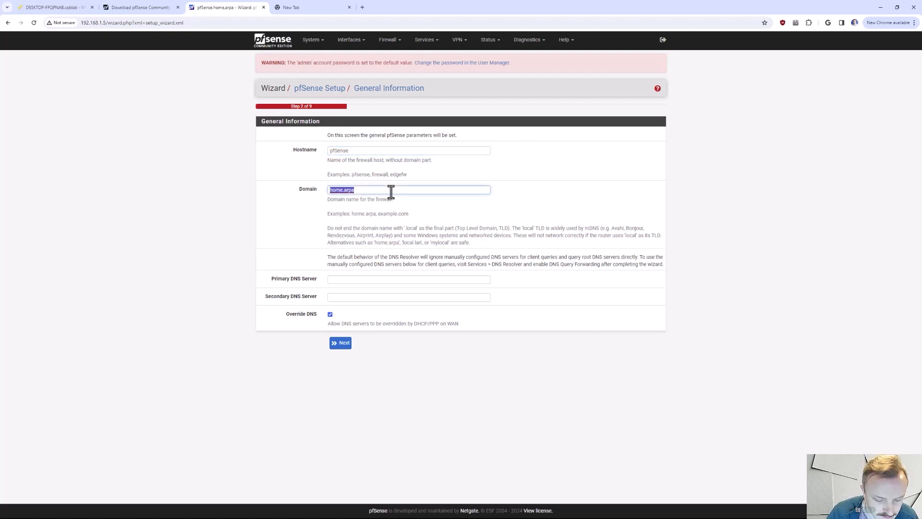
{"action": "type", "text": "cloud"}
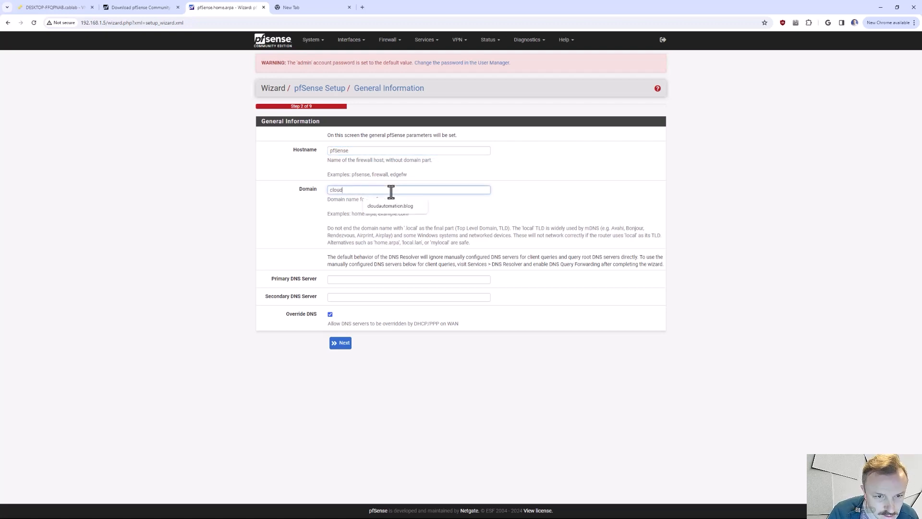
{"action": "type", "text": "automation.blog"}
{"action": "left_click", "coordinate": [379, 206]}
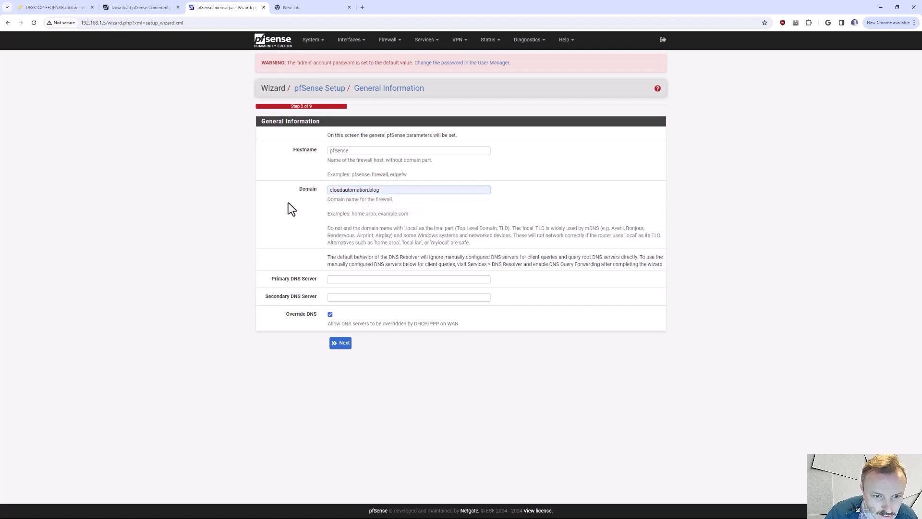
- Set the primary DNS server to 1.1.1.1 and the secondary DNS server to 8.8.4.4
{"action": "left_click", "coordinate": [360, 279]}
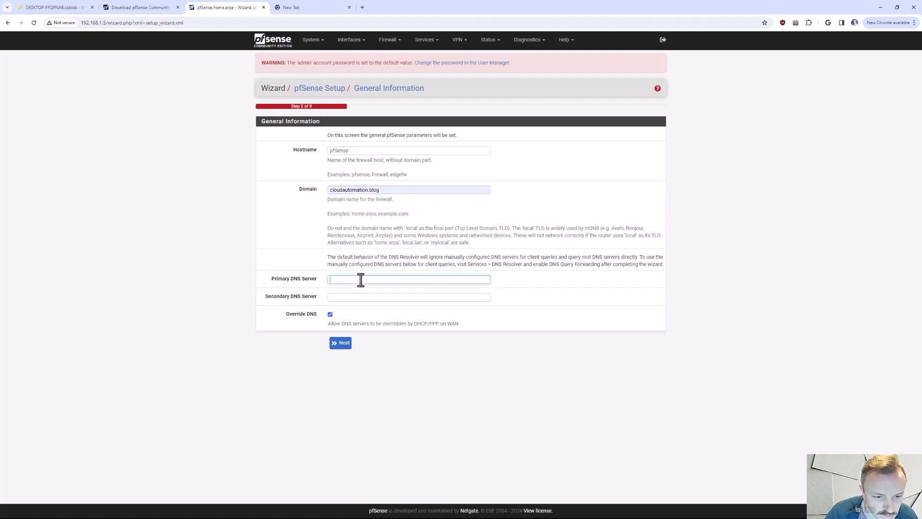
{"action": "type", "text": "1.1.1.1"}
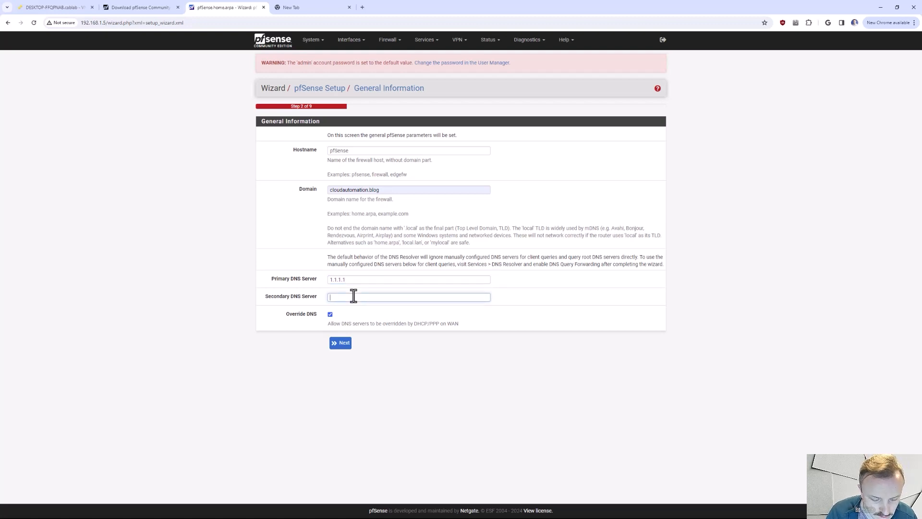
{"action": "left_click", "coordinate": [353, 296]}
{"action": "type", "text": "8.8.4.4"}
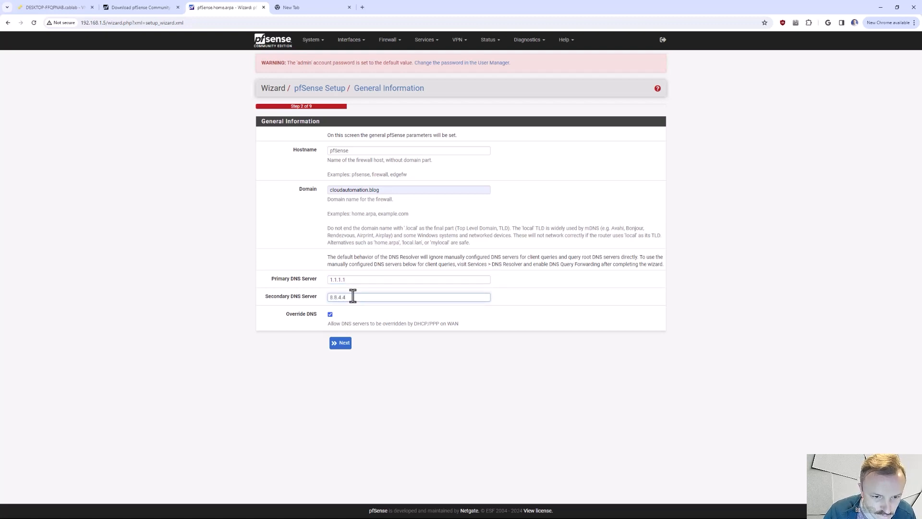
- Submit the General Information page and keep time server 2.pfsense.pool.ntp.org with the Etc/UTC timezone
{"action": "left_click", "coordinate": [268, 255]}
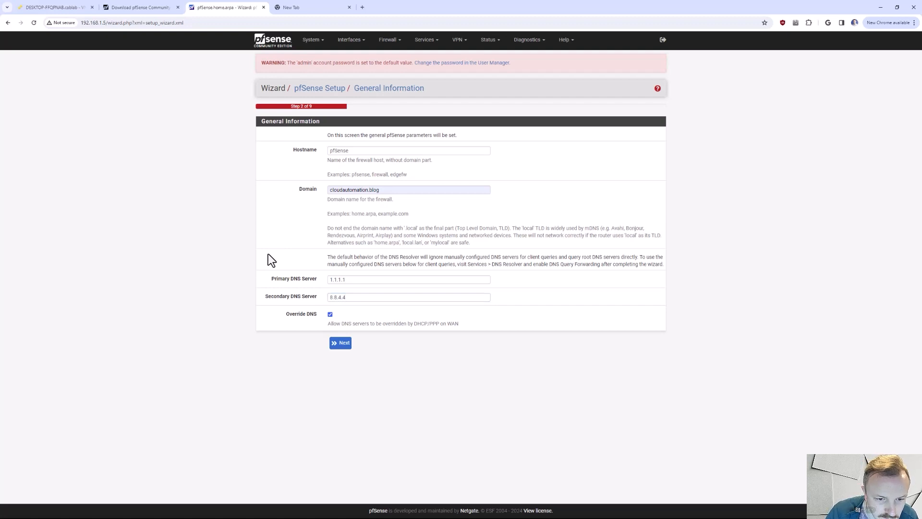
{"action": "left_click", "coordinate": [344, 348]}
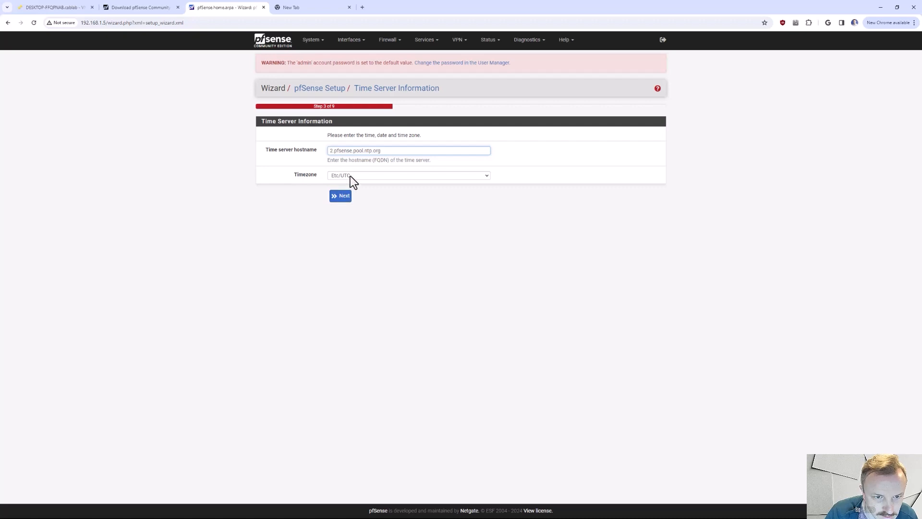
{"action": "left_click", "coordinate": [344, 198]}
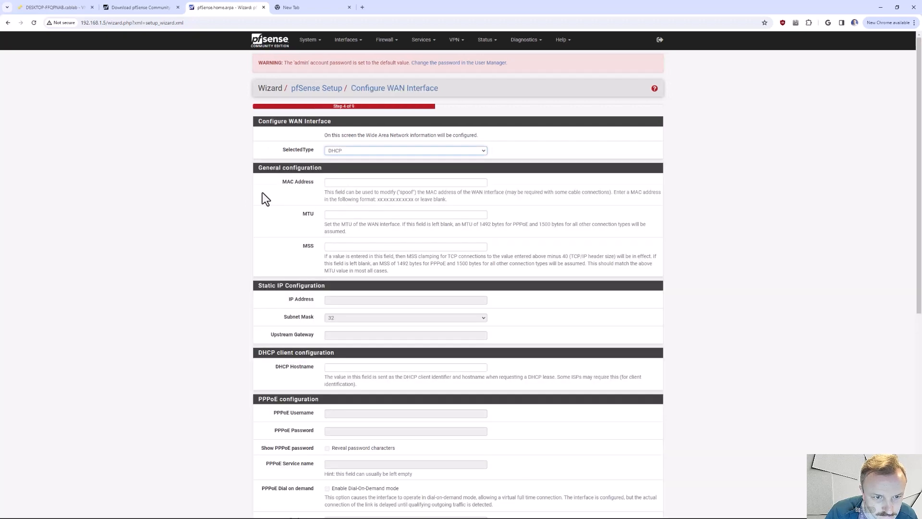
- Configure the WAN interface as DHCP, keep private and bogon network blocking enabled, and continue to the LAN configuration
{"action": "left_click", "coordinate": [368, 153]}
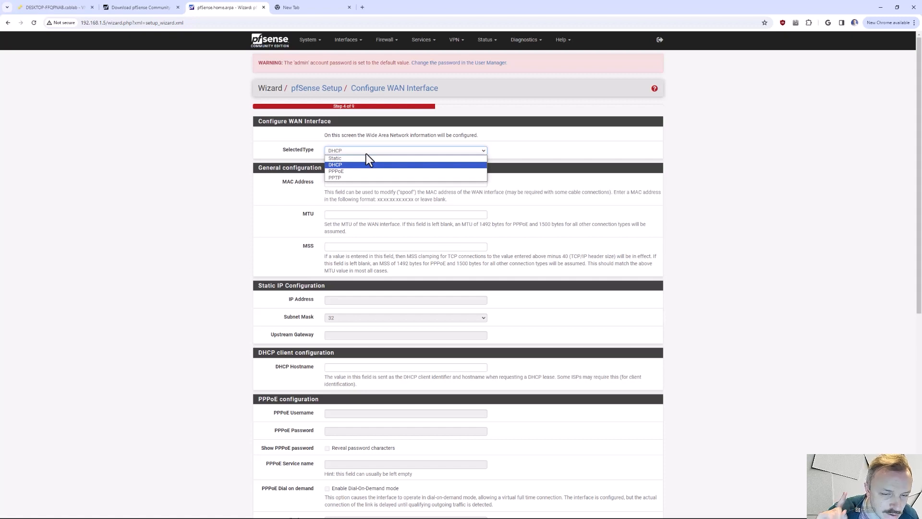
{"action": "left_click", "coordinate": [343, 165]}
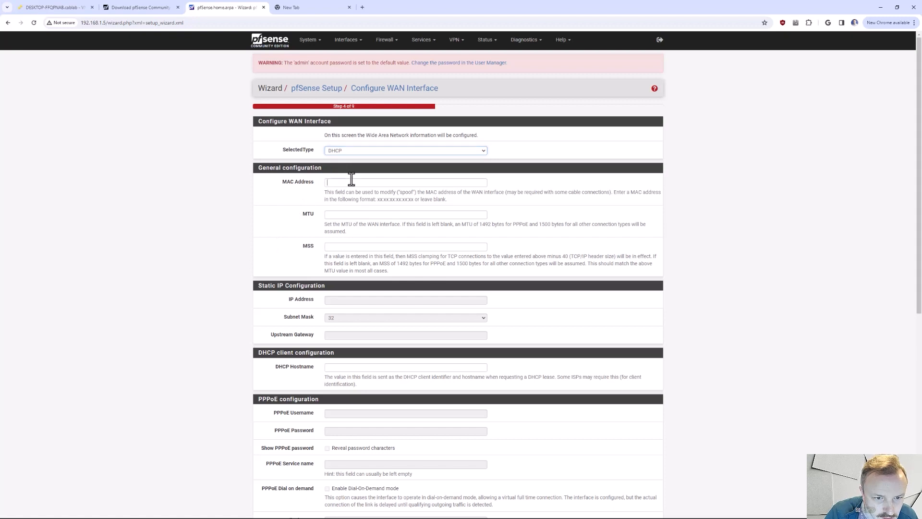
{"action": "left_click_drag", "start_coordinate": [392, 192], "coordinate": [419, 191]}
{"action": "left_click", "coordinate": [420, 191]}
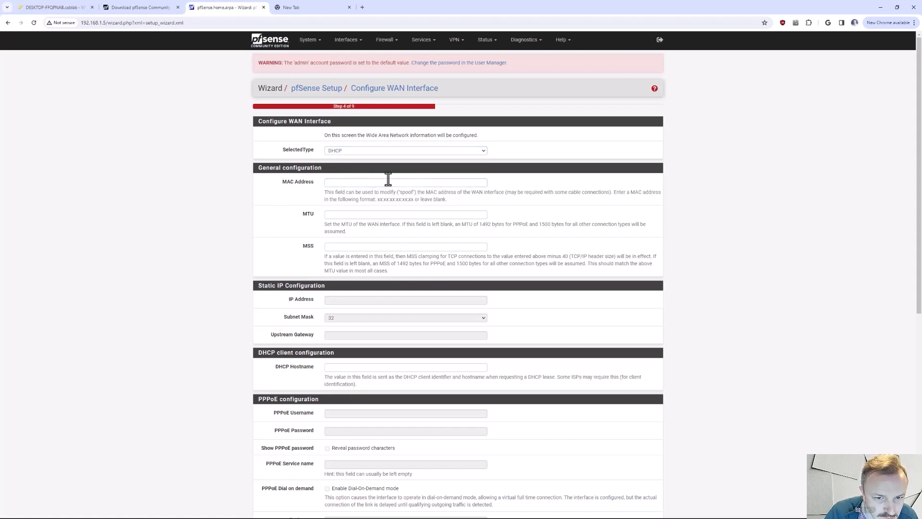
{"action": "left_click", "coordinate": [374, 182]}
{"action": "scroll", "coordinate": [336, 188], "scroll_direction": "down", "scroll_amount": 2}
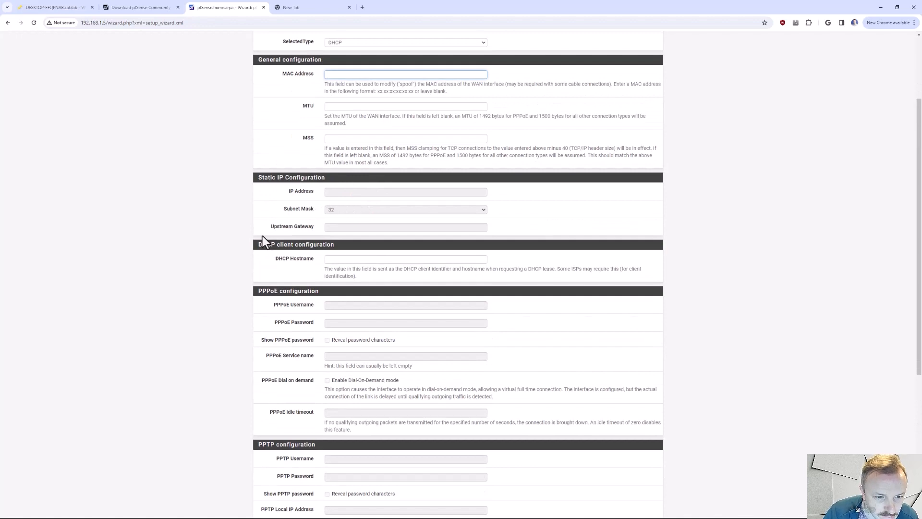
{"action": "scroll", "coordinate": [274, 228], "scroll_direction": "down", "scroll_amount": 1}
{"action": "scroll", "coordinate": [327, 216], "scroll_direction": "down", "scroll_amount": 2}
{"action": "scroll", "coordinate": [288, 251], "scroll_direction": "down", "scroll_amount": 1}
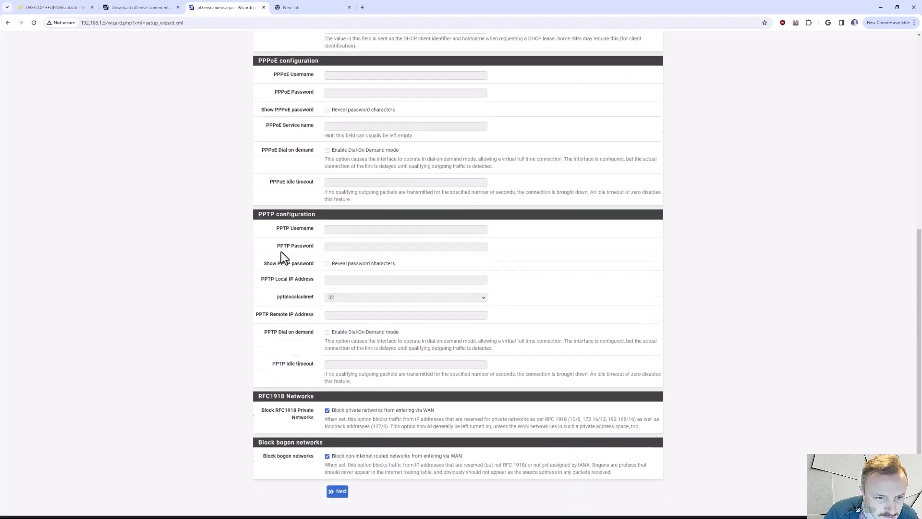
{"action": "left_click", "coordinate": [336, 480]}
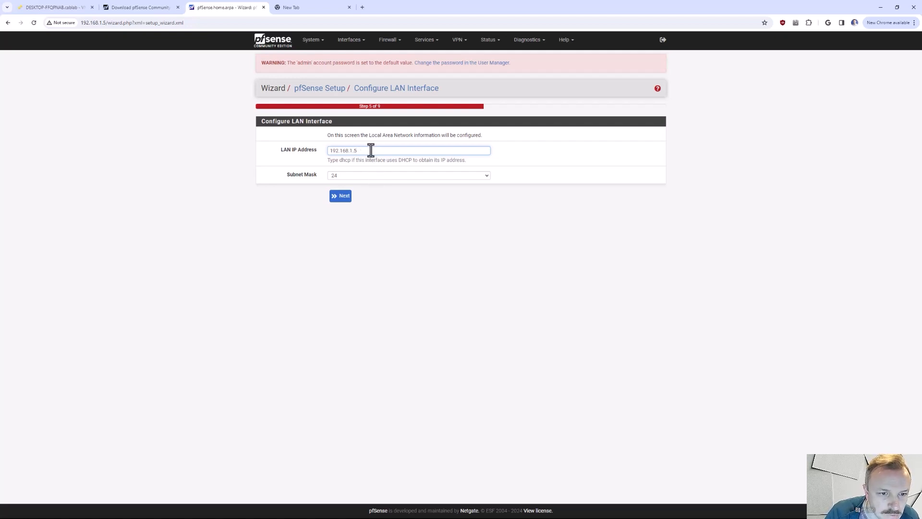
- Keep the LAN IP address 192.168.1.5 with subnet mask 24 and continue the setup wizard
{"action": "left_click", "coordinate": [365, 174]}
{"action": "left_click", "coordinate": [365, 174]}
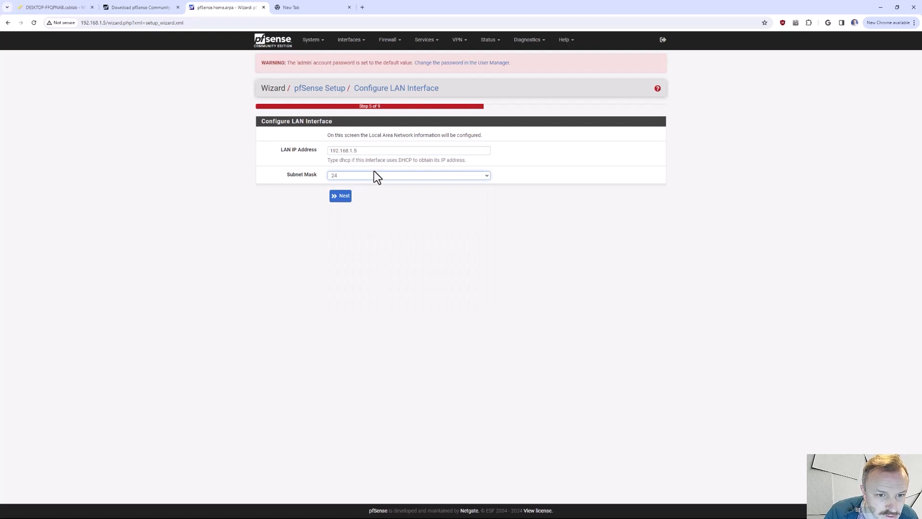
{"action": "left_click", "coordinate": [336, 178]}
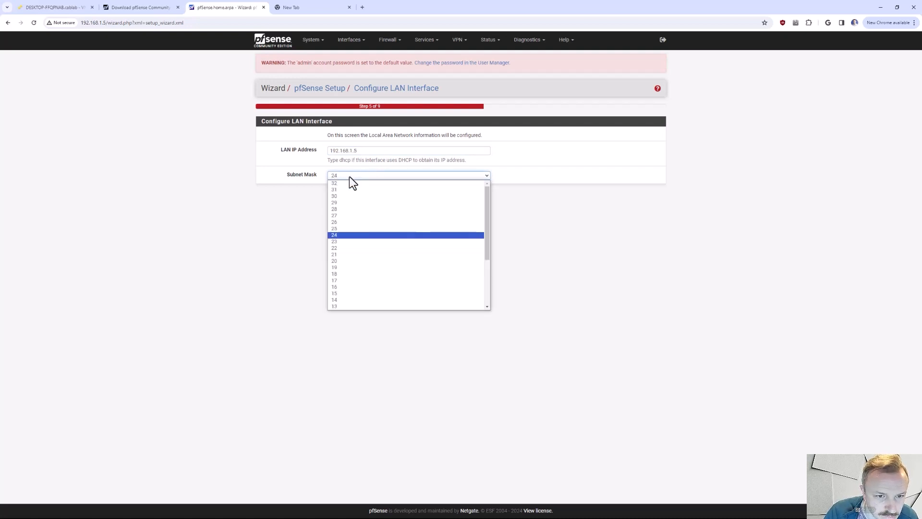
{"action": "left_click", "coordinate": [339, 176]}
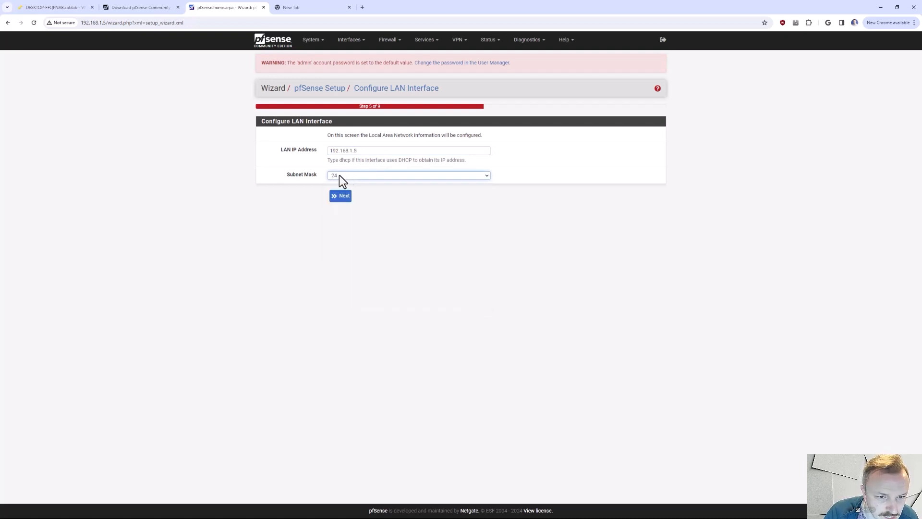
{"action": "left_click", "coordinate": [345, 200]}
- Finish the setup wizard, accepting the copyright notices and dismissing the user survey message
{"action": "left_click", "coordinate": [348, 150]}
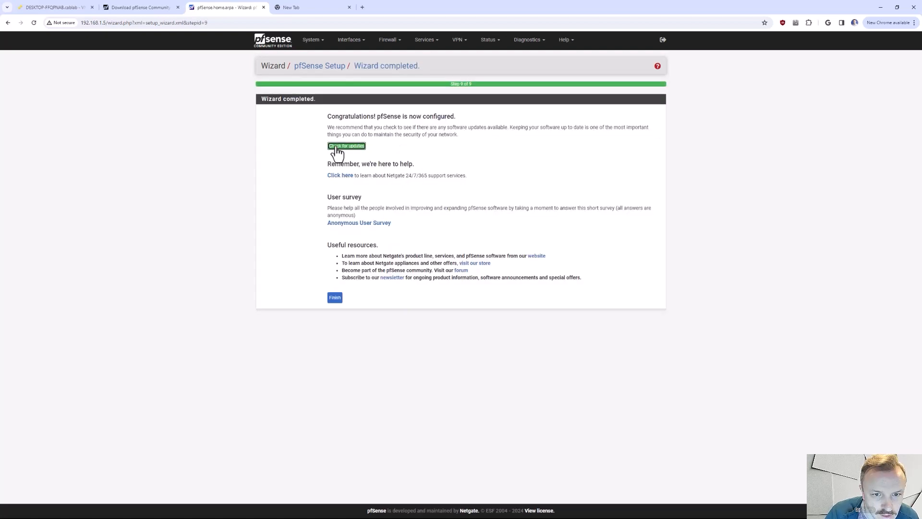
{"action": "left_click", "coordinate": [335, 299]}
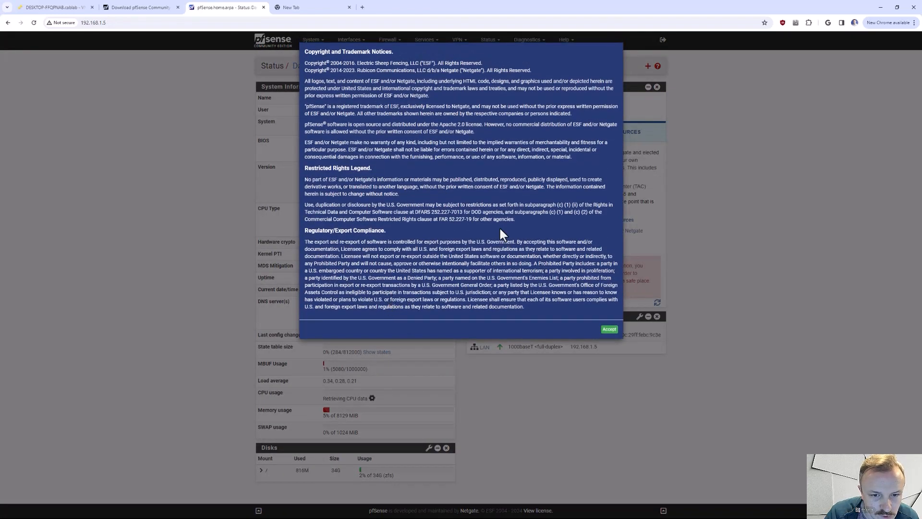
{"action": "left_click", "coordinate": [608, 330]}
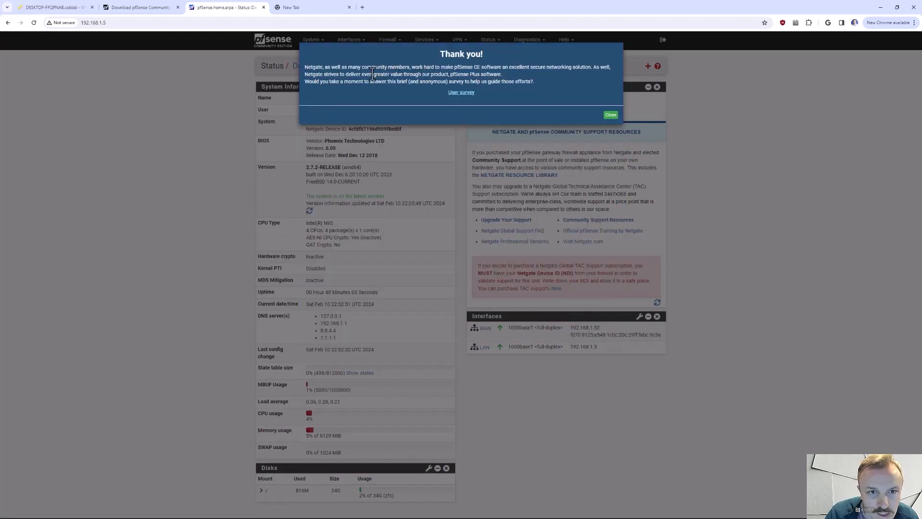
{"action": "left_click", "coordinate": [611, 116]}
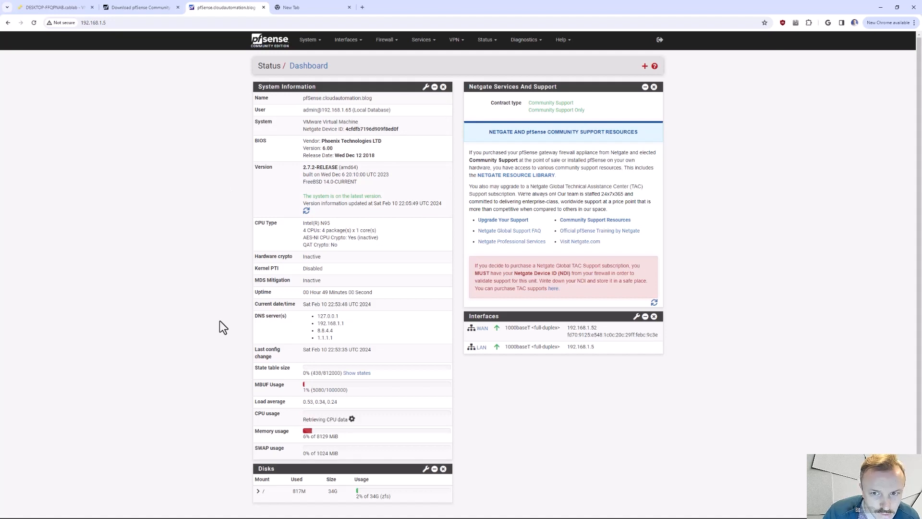
- Add the Gateways and Firewall Logs widgets to the dashboard
{"action": "left_click", "coordinate": [645, 65]}
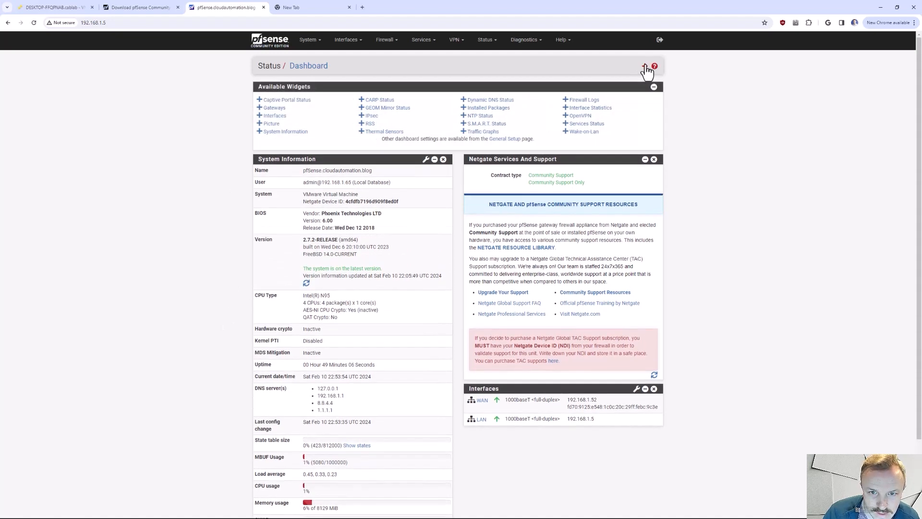
{"action": "left_click", "coordinate": [280, 109]}
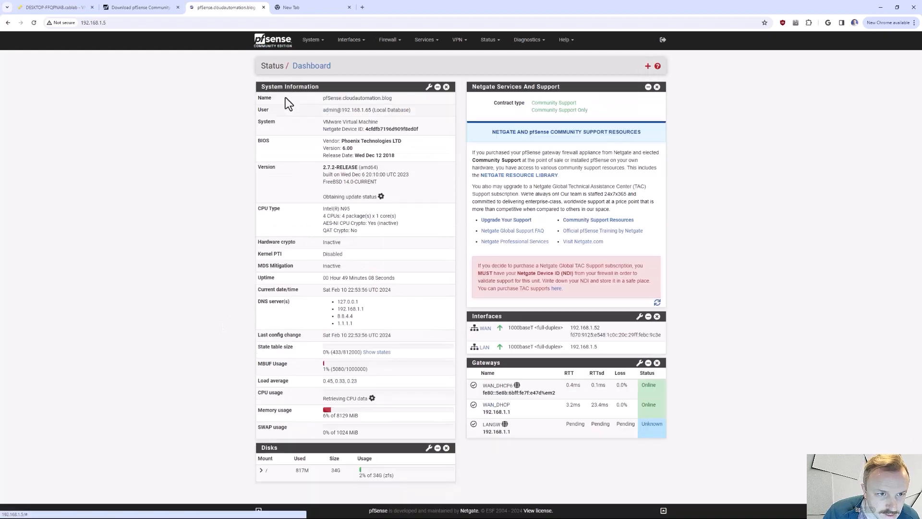
{"action": "left_click", "coordinate": [648, 66]}
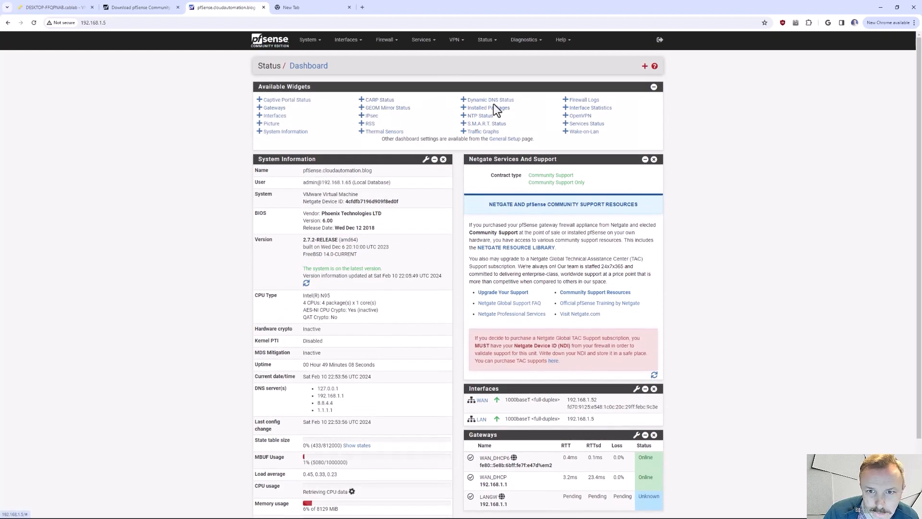
{"action": "left_click", "coordinate": [584, 100]}
- Add the System Information and Interfaces widgets to the dashboard
{"action": "left_click", "coordinate": [645, 67]}
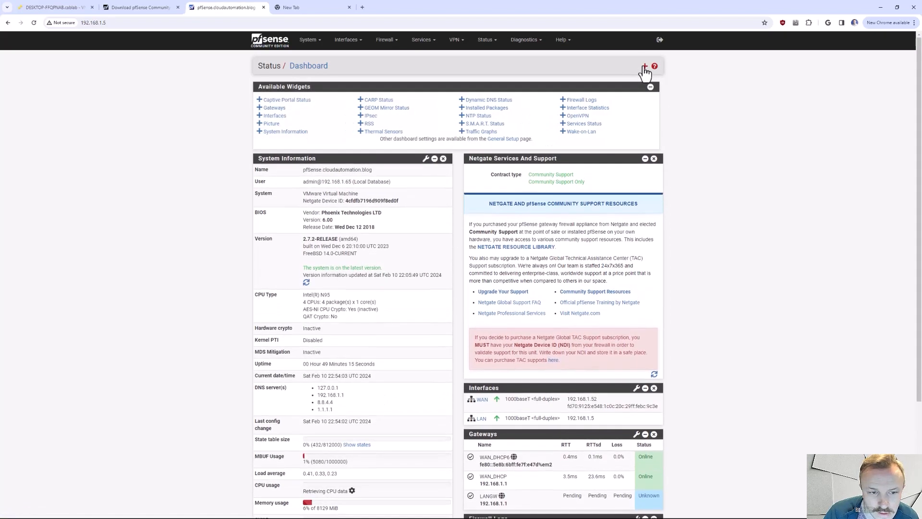
{"action": "left_click", "coordinate": [280, 132]}
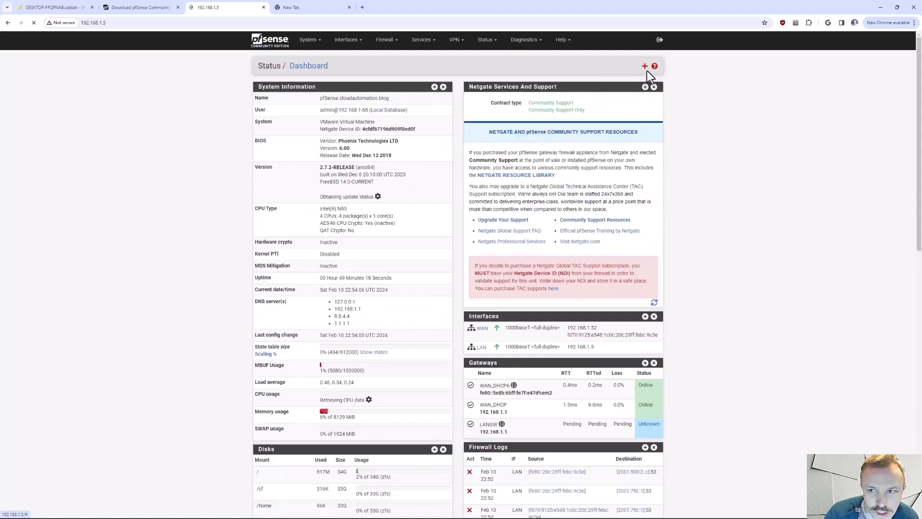
{"action": "left_click", "coordinate": [645, 68]}
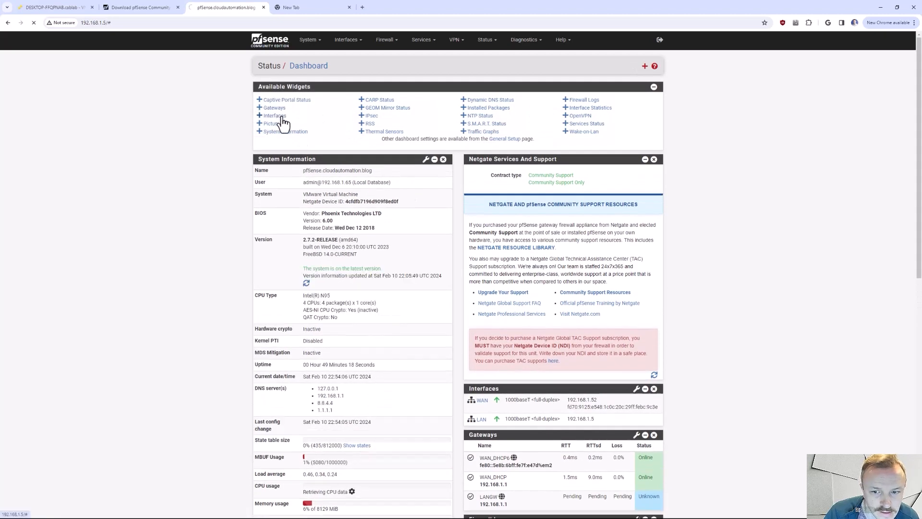
{"action": "left_click", "coordinate": [282, 118]}
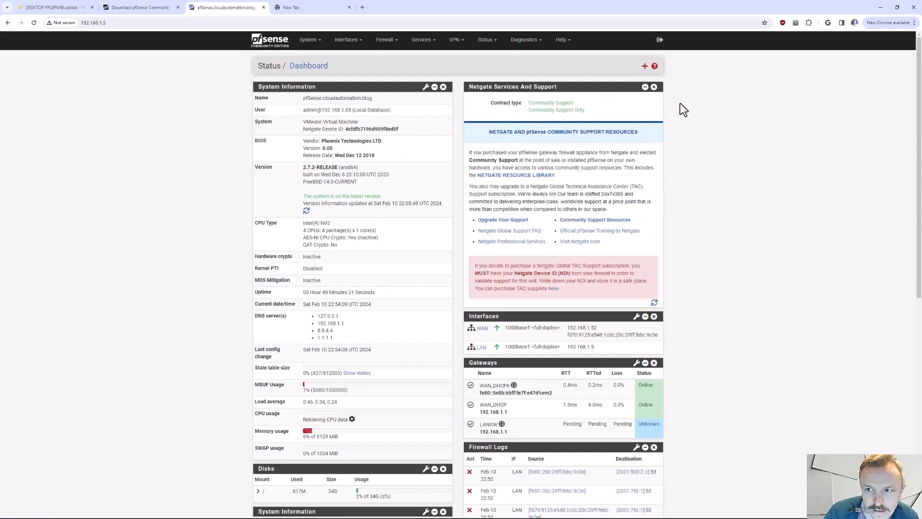
{"action": "scroll", "coordinate": [613, 264], "scroll_direction": "down", "scroll_amount": 3}
{"action": "left_click_drag", "start_coordinate": [313, 324], "coordinate": [335, 310]}
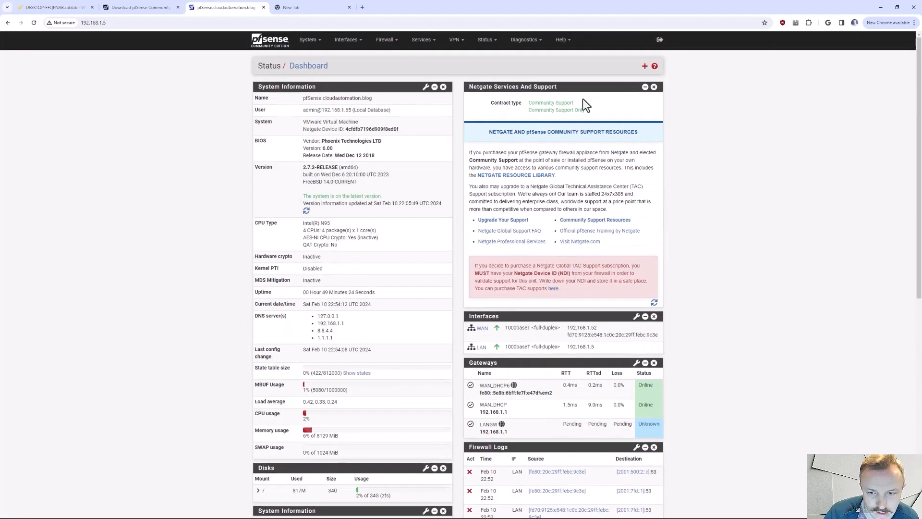
- Set Dashboard Columns to 3 in the webConfigurator settings of General Setup and save
{"action": "left_click_drag", "start_coordinate": [617, 88], "coordinate": [854, 86]}
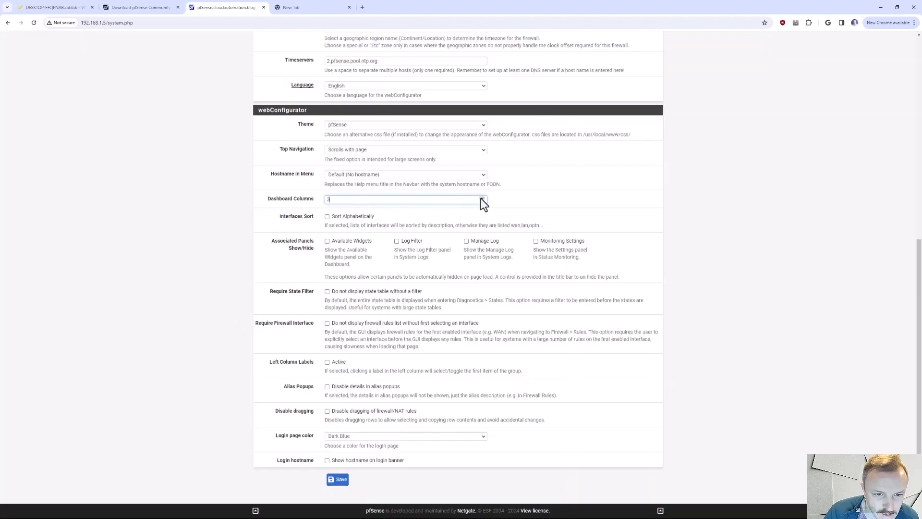
{"action": "left_click", "coordinate": [482, 198]}
{"action": "scroll", "coordinate": [235, 212], "scroll_direction": "up", "scroll_amount": 5}
{"action": "scroll", "coordinate": [235, 212], "scroll_direction": "up", "scroll_amount": 3}
{"action": "scroll", "coordinate": [222, 259], "scroll_direction": "down", "scroll_amount": 8}
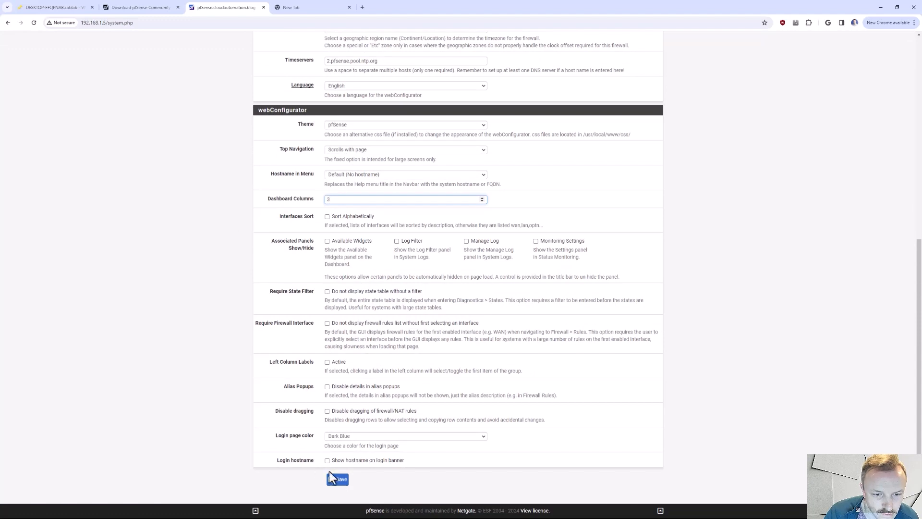
{"action": "left_click", "coordinate": [342, 480]}
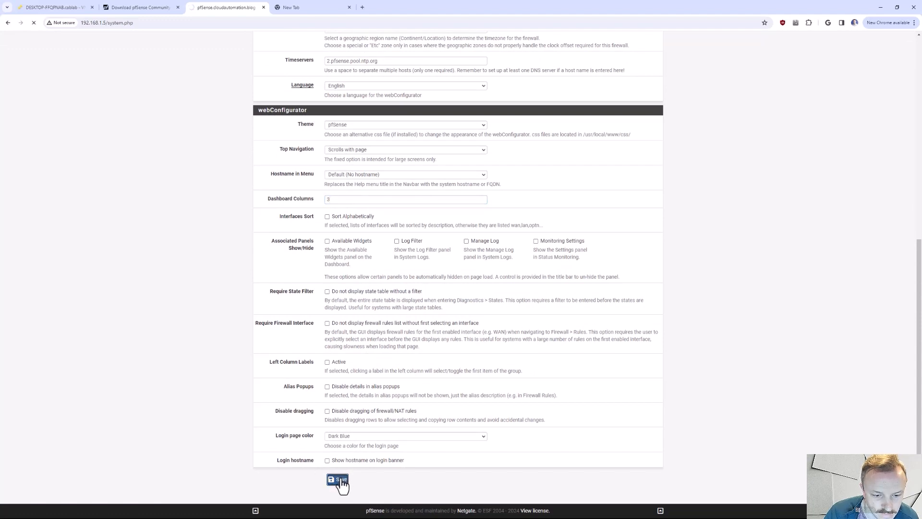
- Return to the dashboard and move the Netgate Services And Support widget into the third column
{"action": "left_click", "coordinate": [259, 44]}
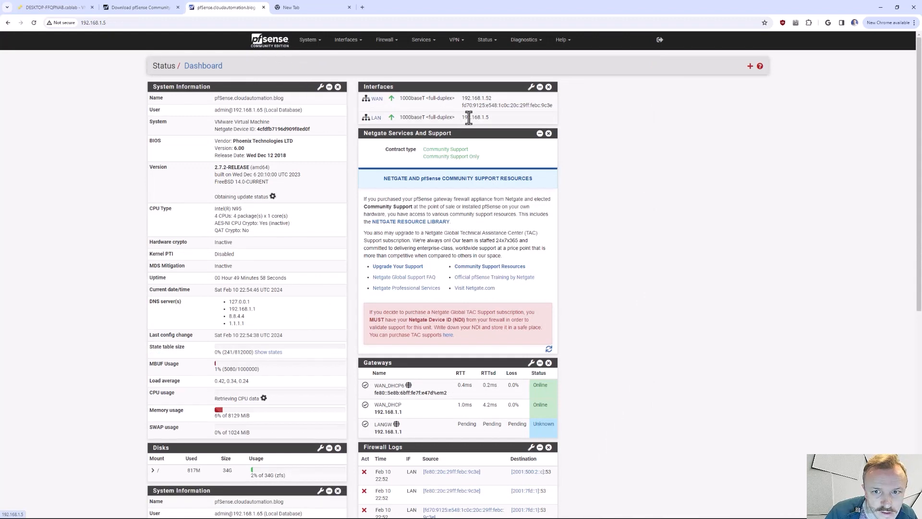
{"action": "left_click_drag", "start_coordinate": [501, 135], "coordinate": [678, 75]}
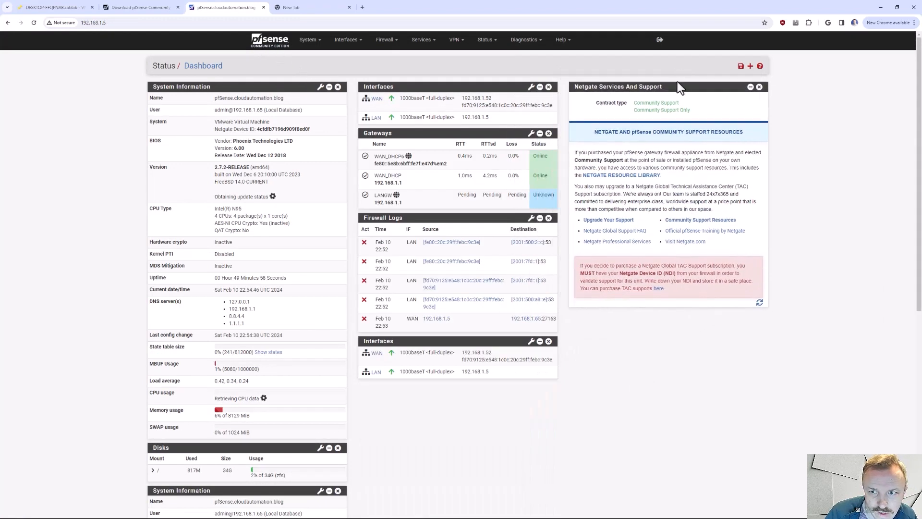
{"action": "scroll", "coordinate": [390, 437], "scroll_direction": "down", "scroll_amount": 2}
- Remove the duplicate System Information widget below Disks and save the dashboard layout
{"action": "scroll", "coordinate": [390, 437], "scroll_direction": "down", "scroll_amount": 2}
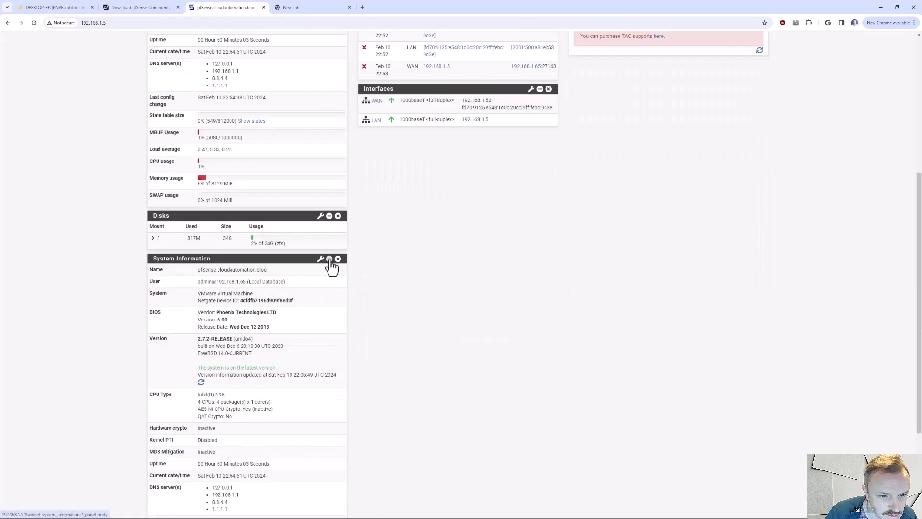
{"action": "left_click", "coordinate": [338, 260]}
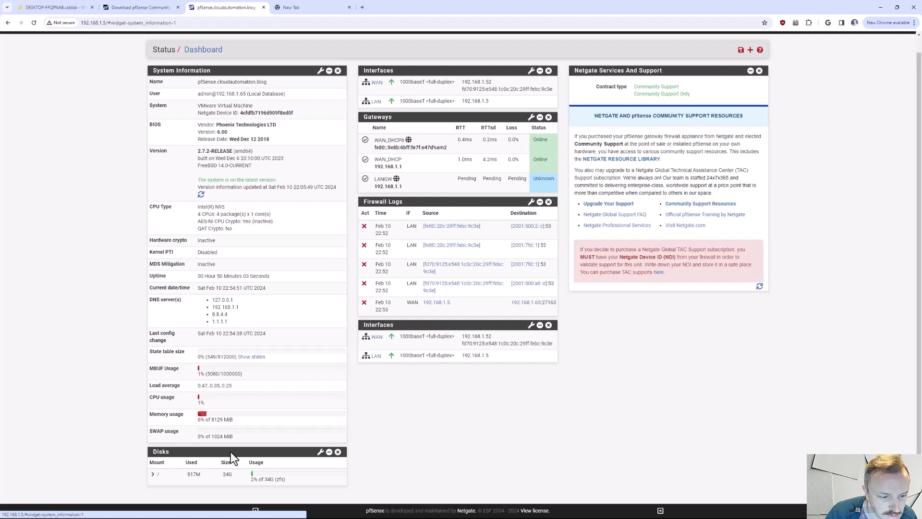
{"action": "key", "text": "F5"}
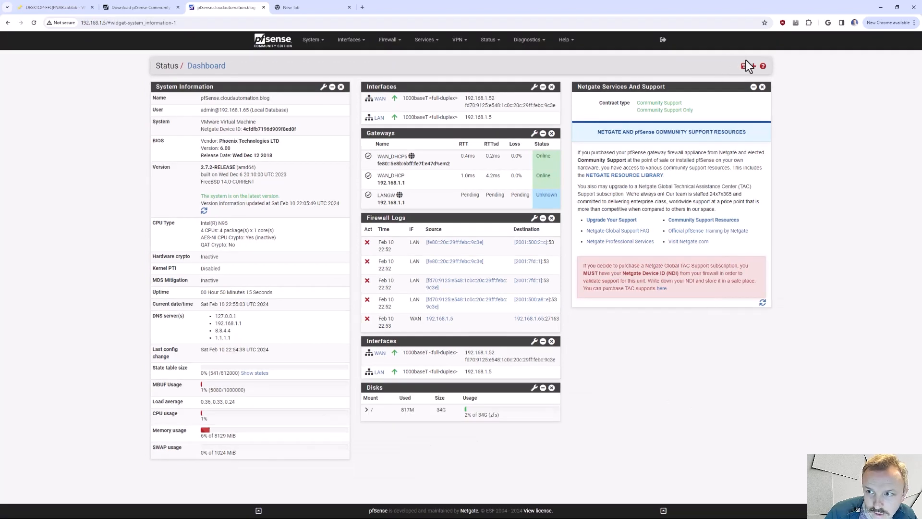
{"action": "left_click", "coordinate": [745, 65]}
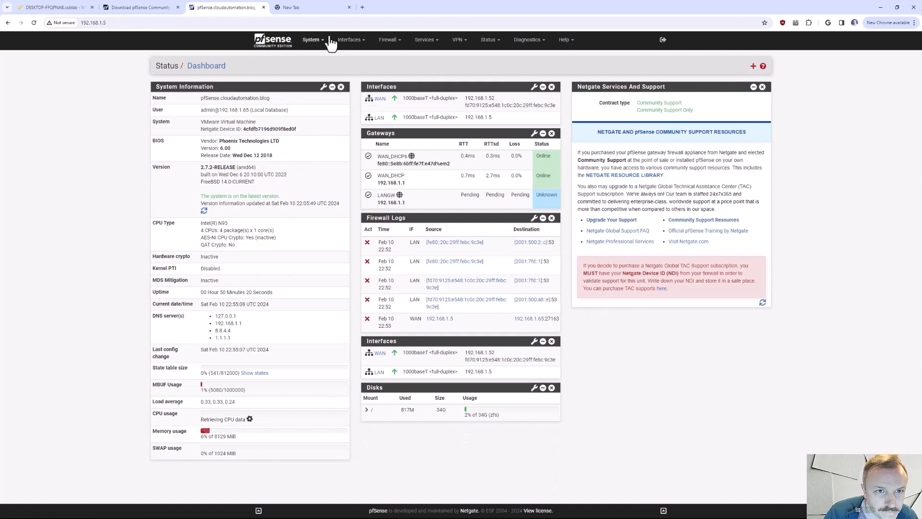
- Open the interface assignments page
{"action": "left_click", "coordinate": [350, 40]}
{"action": "left_click", "coordinate": [350, 40]}
{"action": "left_click", "coordinate": [350, 40]}
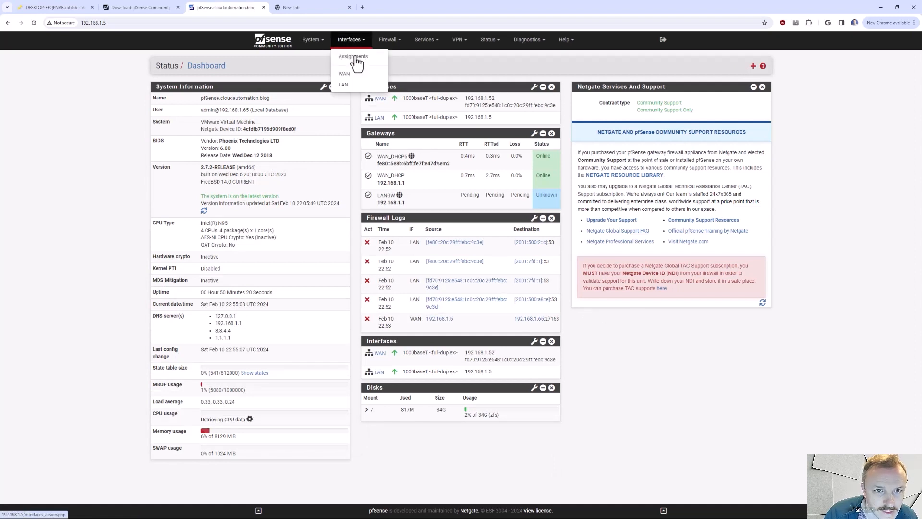
{"action": "left_click", "coordinate": [354, 57]}
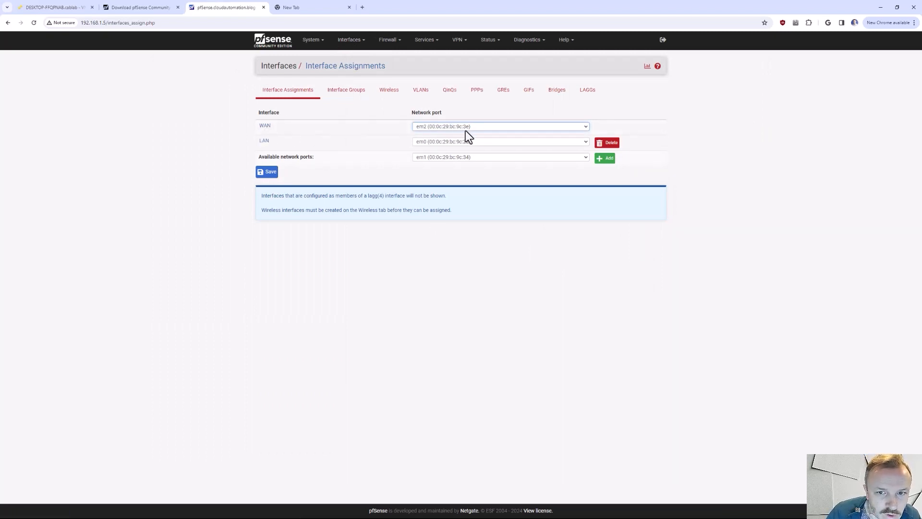
- Compare the MAC addresses of the pfSense VM's three network adapters in ESXi with the network ports in pfSense's interface assignments
{"action": "left_click", "coordinate": [56, 9]}
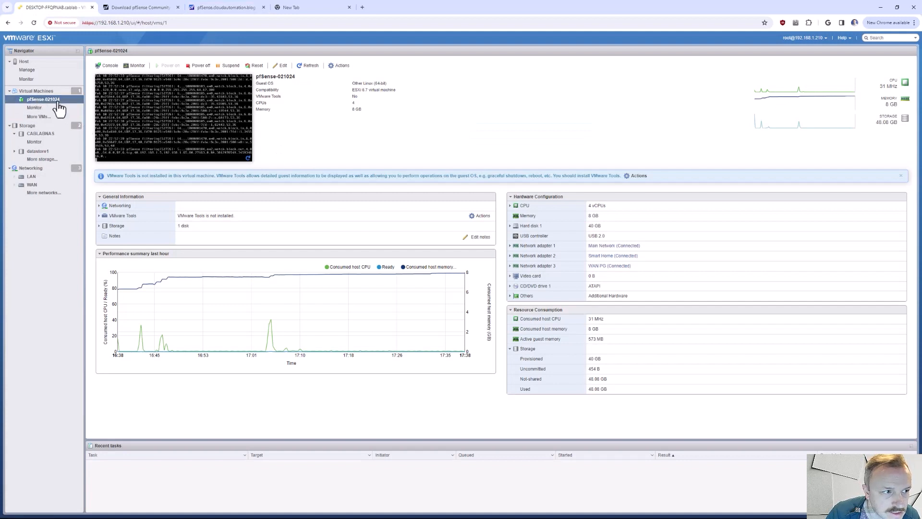
{"action": "left_click", "coordinate": [512, 246]}
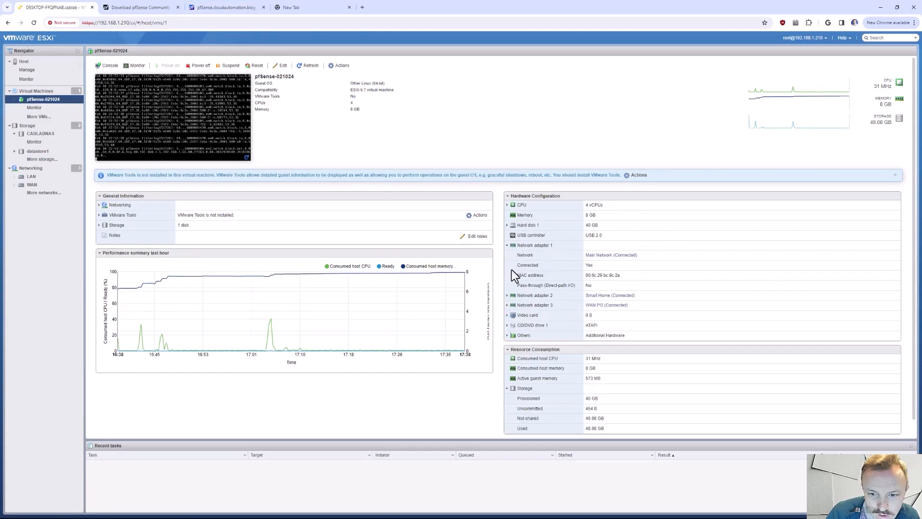
{"action": "left_click", "coordinate": [507, 296]}
{"action": "left_click", "coordinate": [508, 346]}
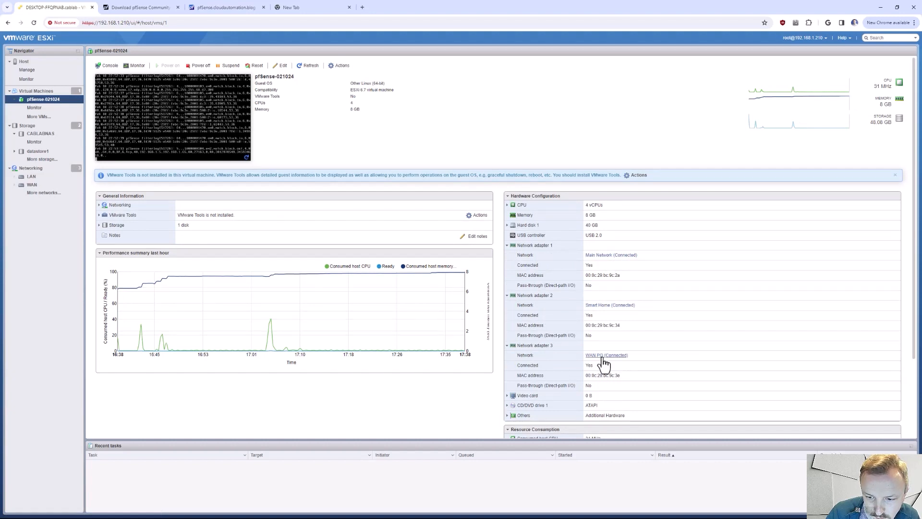
{"action": "left_click", "coordinate": [240, 11]}
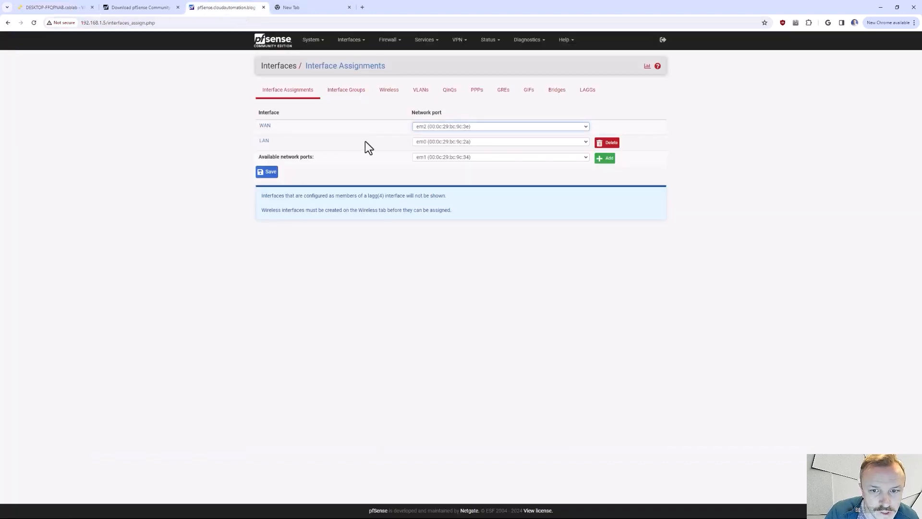
{"action": "left_click", "coordinate": [51, 8]}
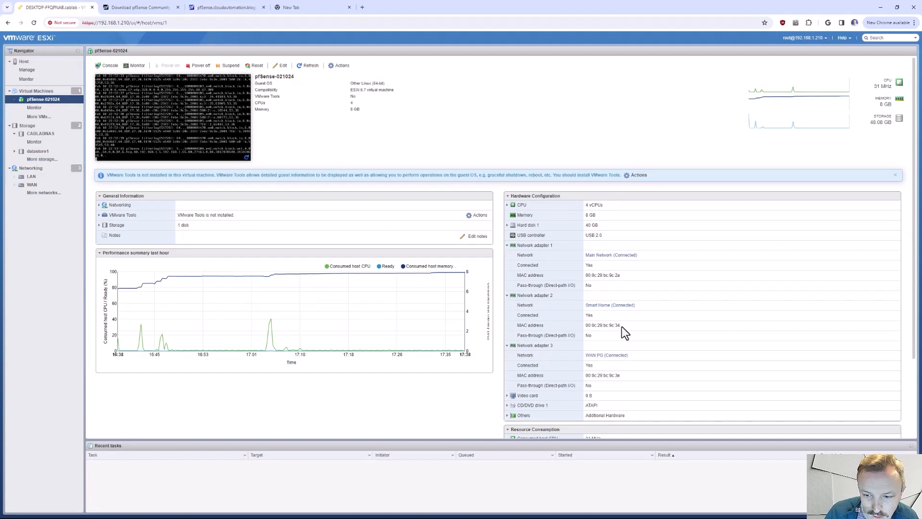
{"action": "left_click_drag", "start_coordinate": [621, 327], "coordinate": [610, 327]}
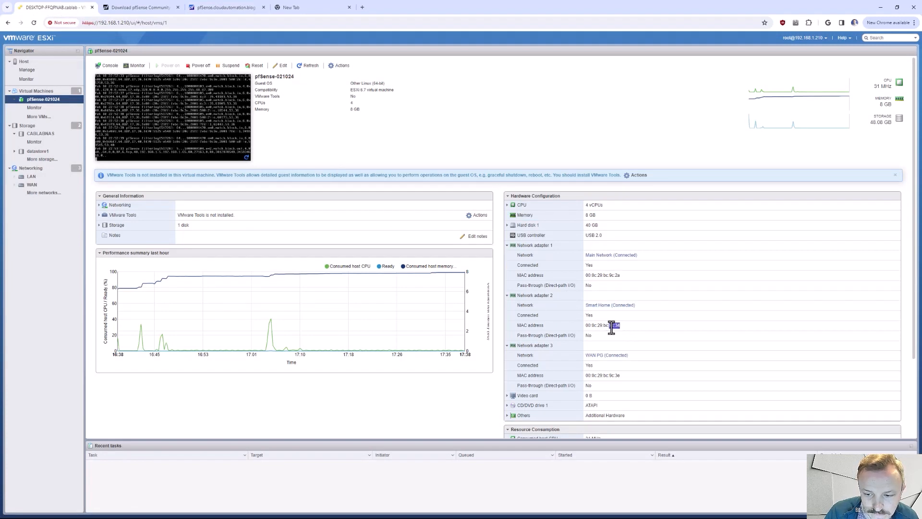
{"action": "left_click", "coordinate": [248, 8]}
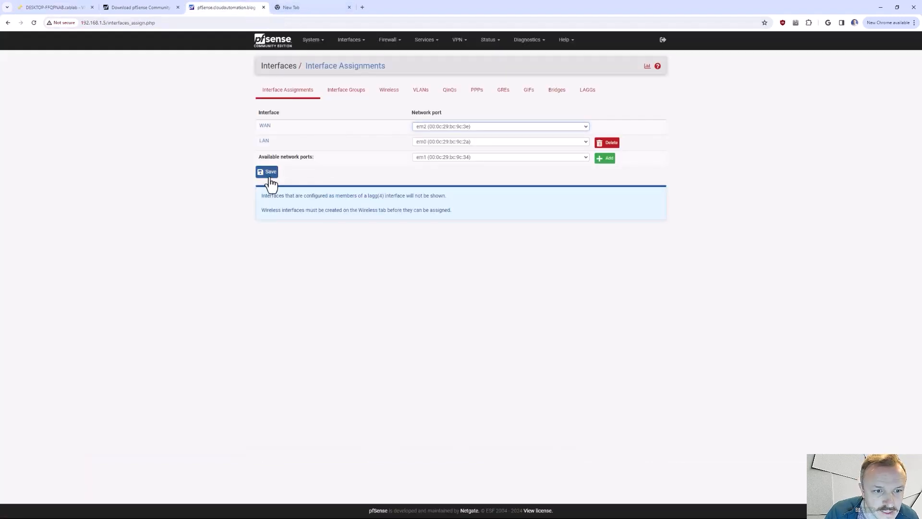
- Add the available network port em1 as a new interface
{"action": "left_click", "coordinate": [451, 157]}
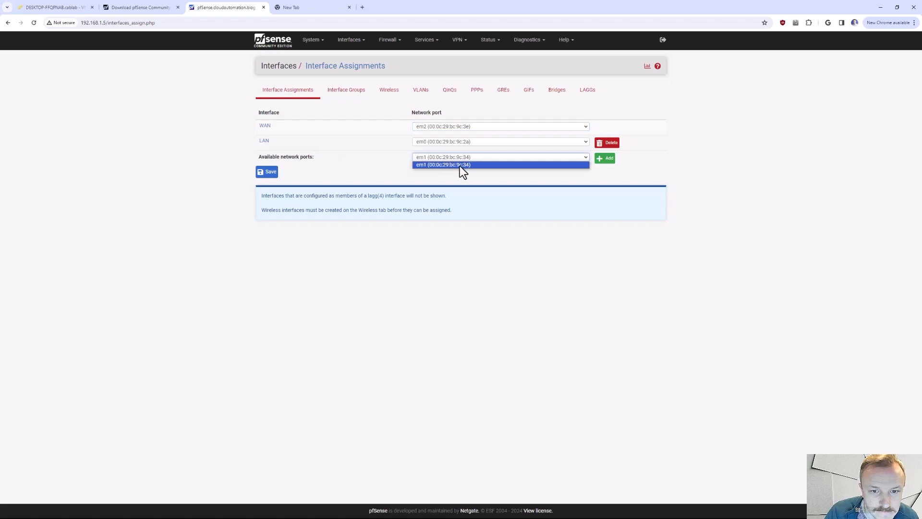
{"action": "left_click", "coordinate": [460, 165]}
{"action": "left_click", "coordinate": [604, 158]}
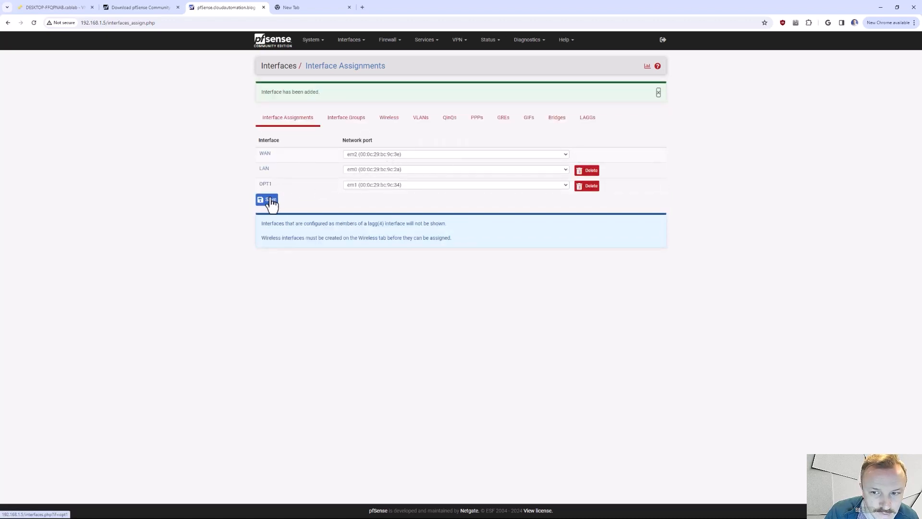
- Open the OPT1 interface settings, enable the interface and set its description to Smart Home
{"action": "left_click", "coordinate": [265, 157]}
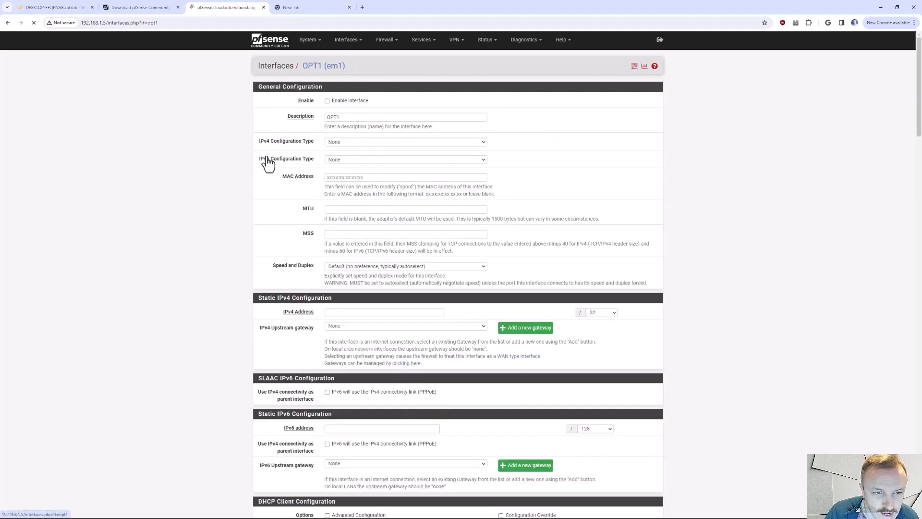
{"action": "double_click", "coordinate": [362, 117]}
{"action": "left_click", "coordinate": [330, 101]}
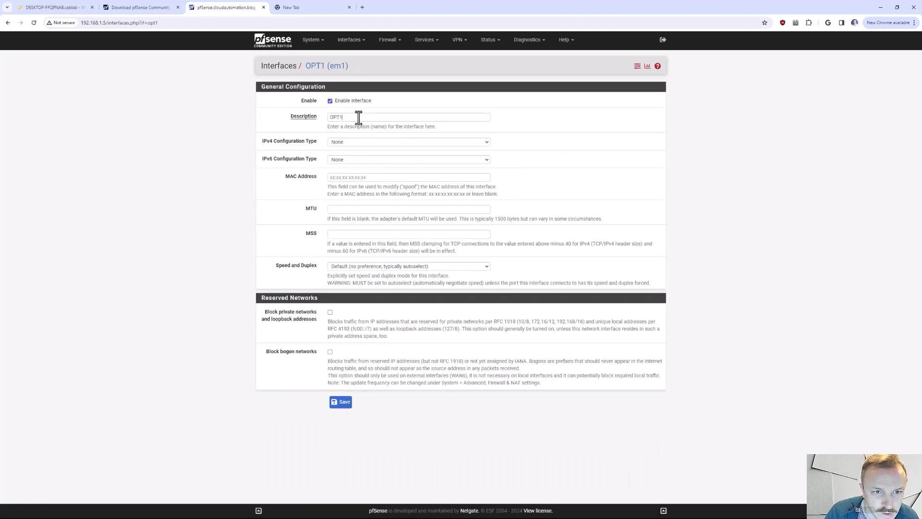
{"action": "double_click", "coordinate": [356, 117]}
{"action": "type", "text": "Smart Home"}
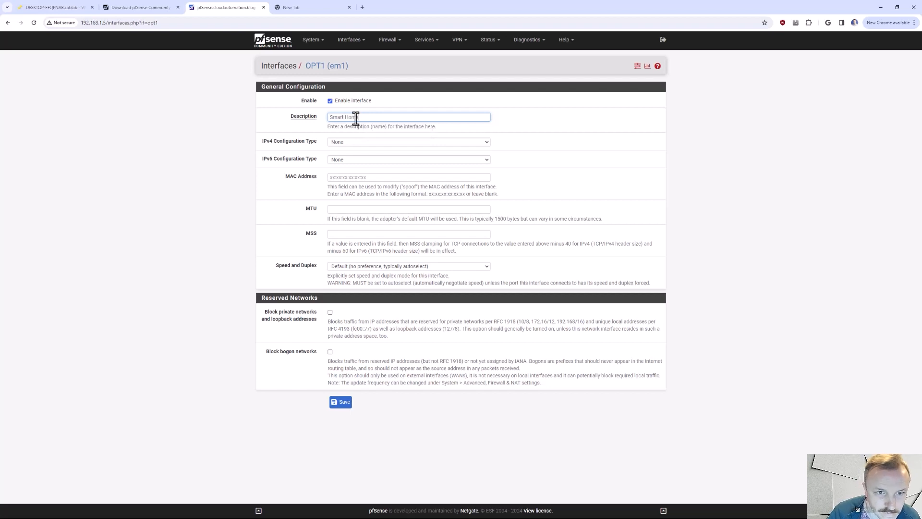
{"action": "left_click", "coordinate": [244, 179]}
- Set the interface's IPv4 Configuration Type to Static IPv4
{"action": "left_click", "coordinate": [346, 143]}
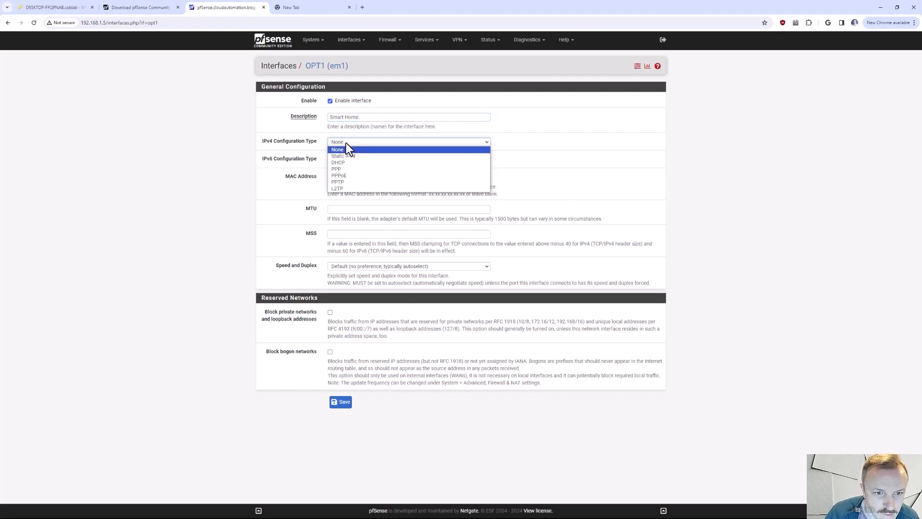
{"action": "left_click", "coordinate": [362, 163]}
{"action": "left_click", "coordinate": [368, 142]}
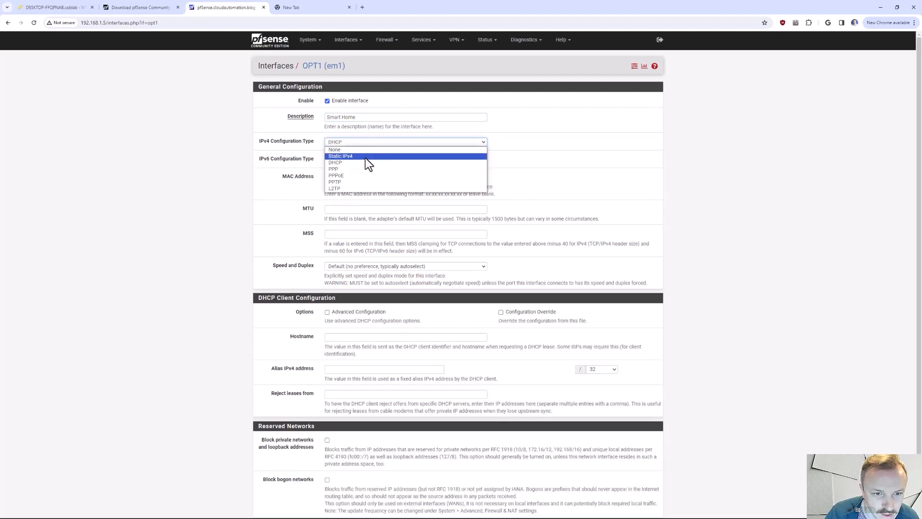
{"action": "left_click", "coordinate": [365, 156]}
{"action": "left_click", "coordinate": [370, 143]}
{"action": "left_click", "coordinate": [319, 153]}
{"action": "left_click", "coordinate": [353, 311]}
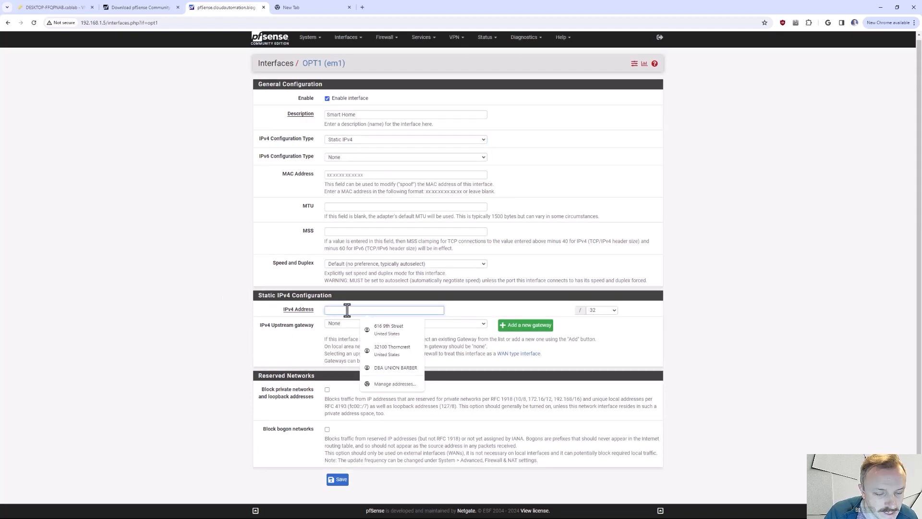
- Check the VLAN ID of the Smart Home port group in ESXi and return to the pfSense interface settings
{"action": "left_click", "coordinate": [52, 8]}
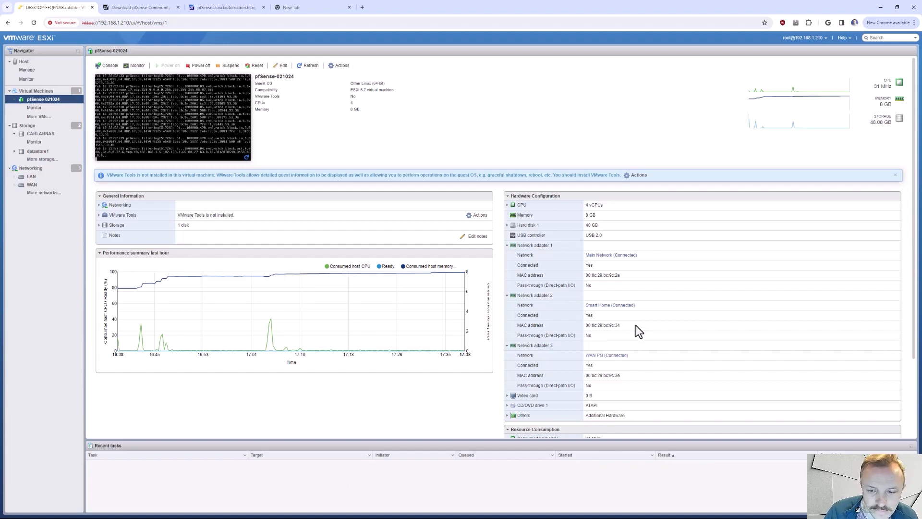
{"action": "left_click", "coordinate": [603, 305]}
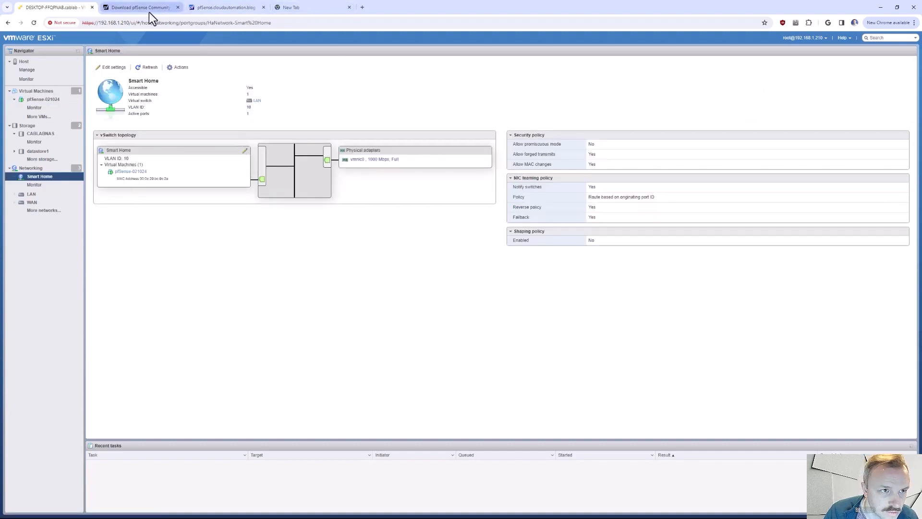
{"action": "left_click", "coordinate": [218, 9]}
- Set the interface's static IPv4 address to 192.168.10.1 with a /24 subnet mask
{"action": "left_click", "coordinate": [338, 311]}
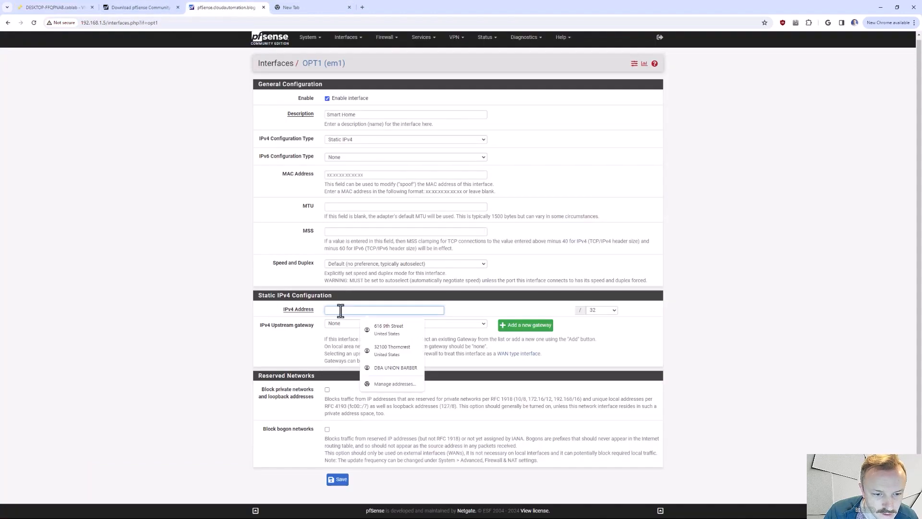
{"action": "type", "text": "192.1"}
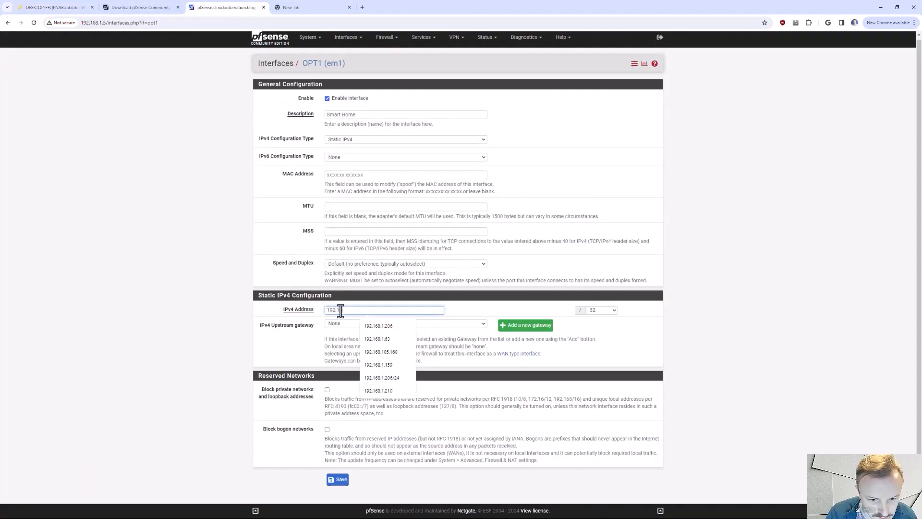
{"action": "type", "text": "68.10"}
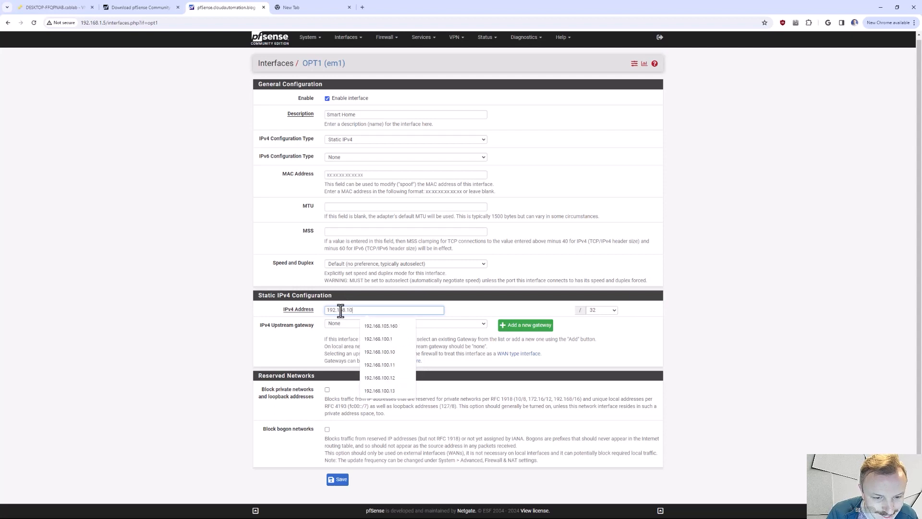
{"action": "type", "text": ".1"}
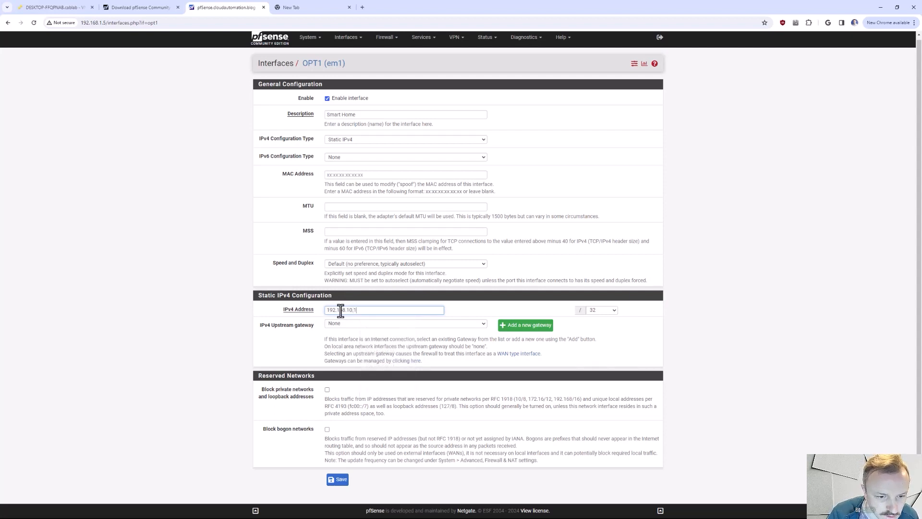
{"action": "left_click", "coordinate": [602, 311]}
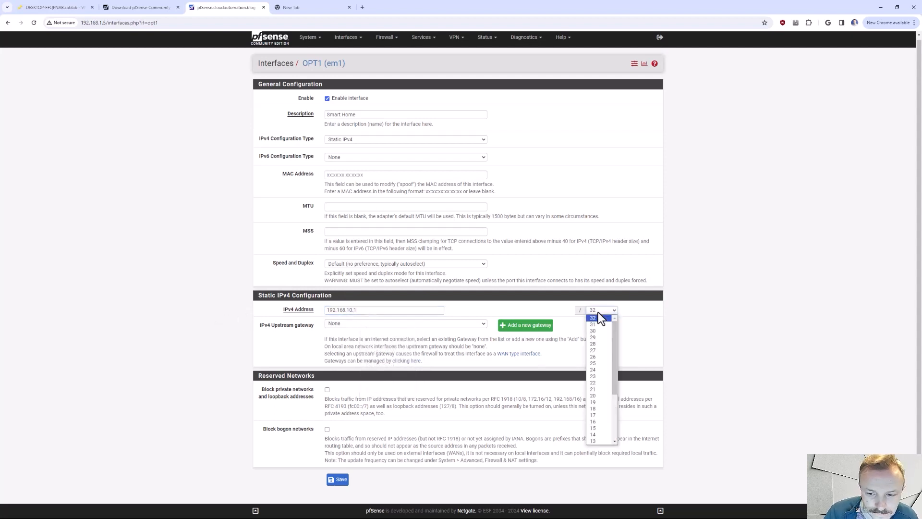
{"action": "left_click", "coordinate": [599, 371]}
- Leave the IPv4 upstream gateway at None, save the interface configuration and apply the changes
{"action": "left_click", "coordinate": [348, 323]}
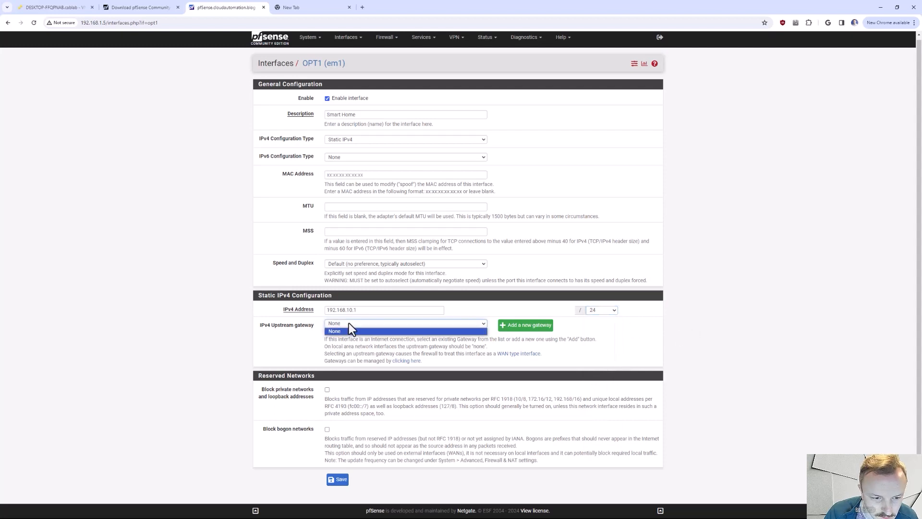
{"action": "left_click", "coordinate": [356, 324]}
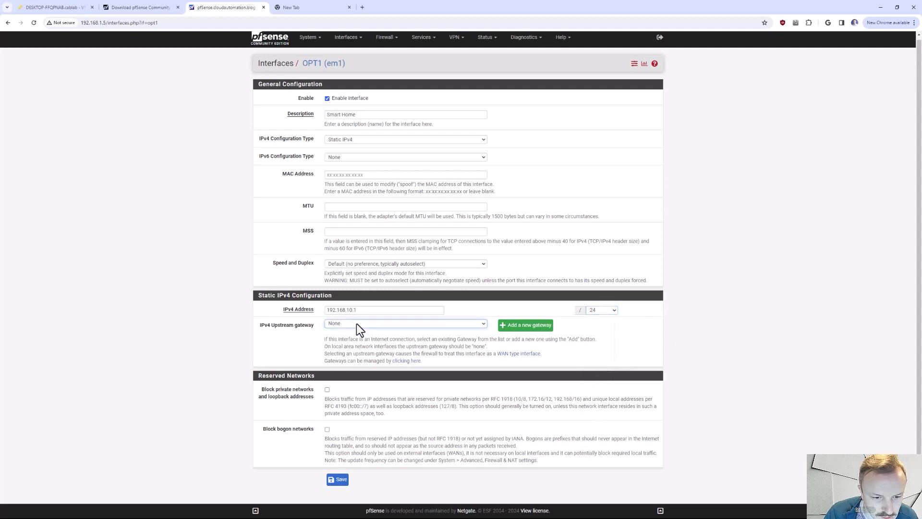
{"action": "left_click", "coordinate": [214, 329]}
{"action": "left_click", "coordinate": [337, 480]}
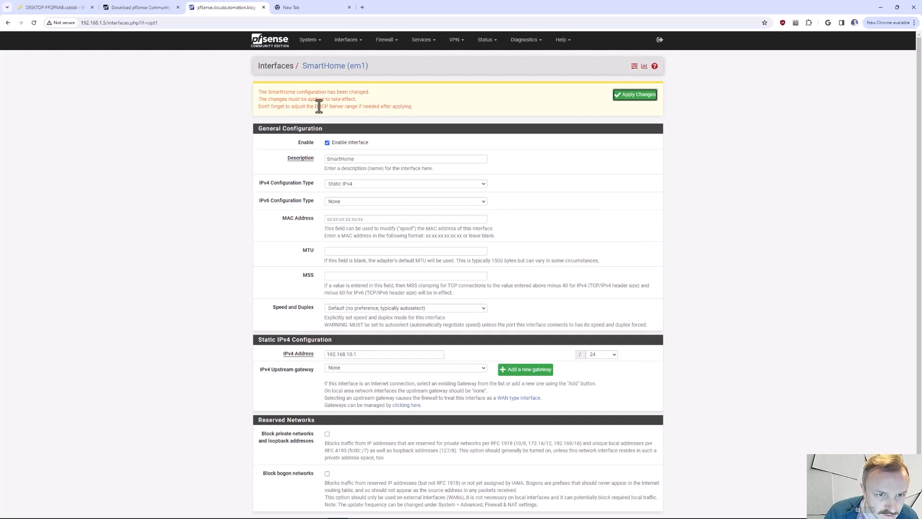
{"action": "left_click", "coordinate": [635, 96]}
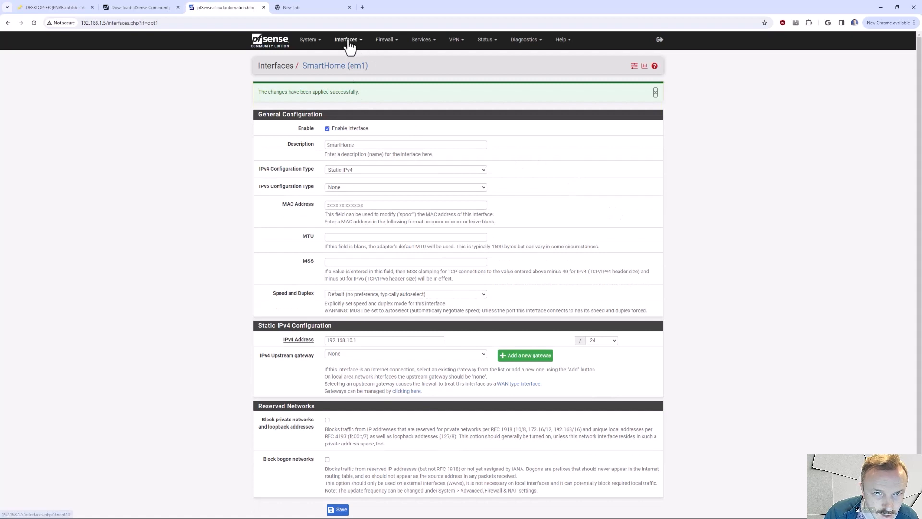
- Review the interface assignments, then examine the gateway and the WAN and LAN addresses on the dashboard
{"action": "left_click", "coordinate": [348, 40]}
{"action": "left_click", "coordinate": [352, 57]}
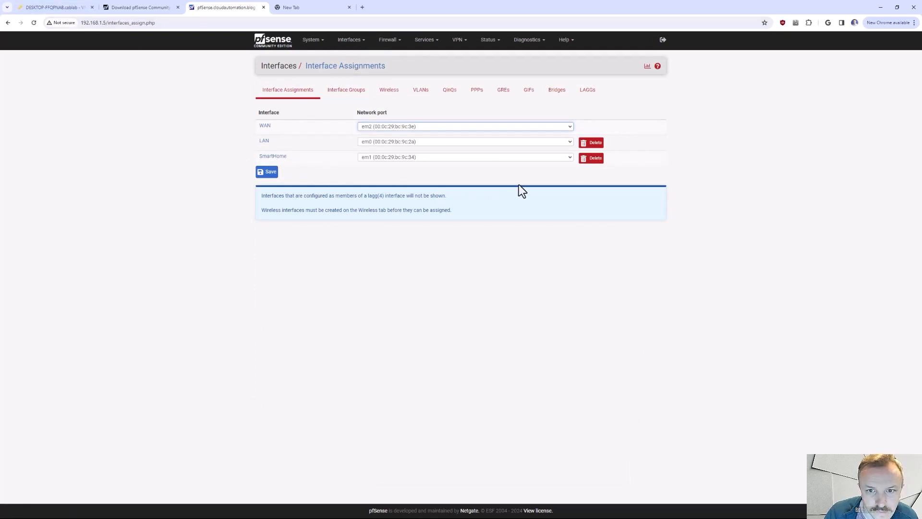
{"action": "left_click", "coordinate": [270, 47]}
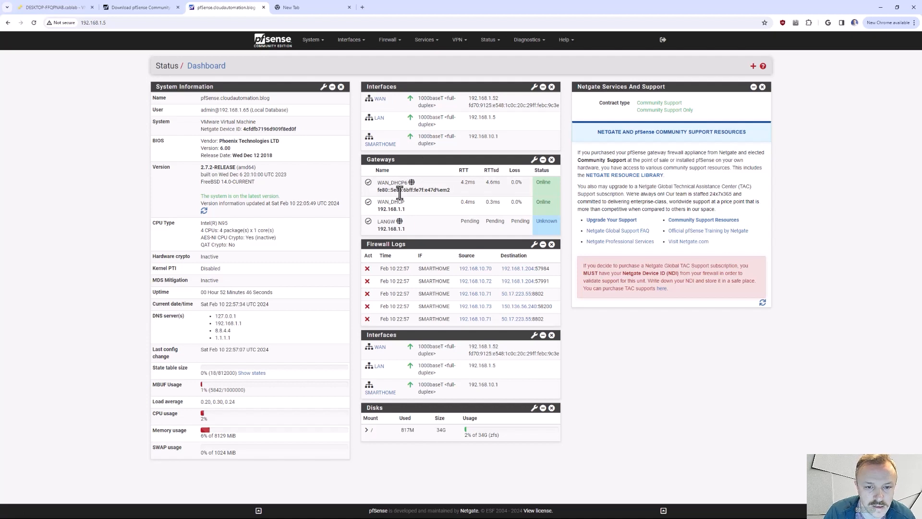
{"action": "left_click_drag", "start_coordinate": [383, 210], "coordinate": [401, 209]}
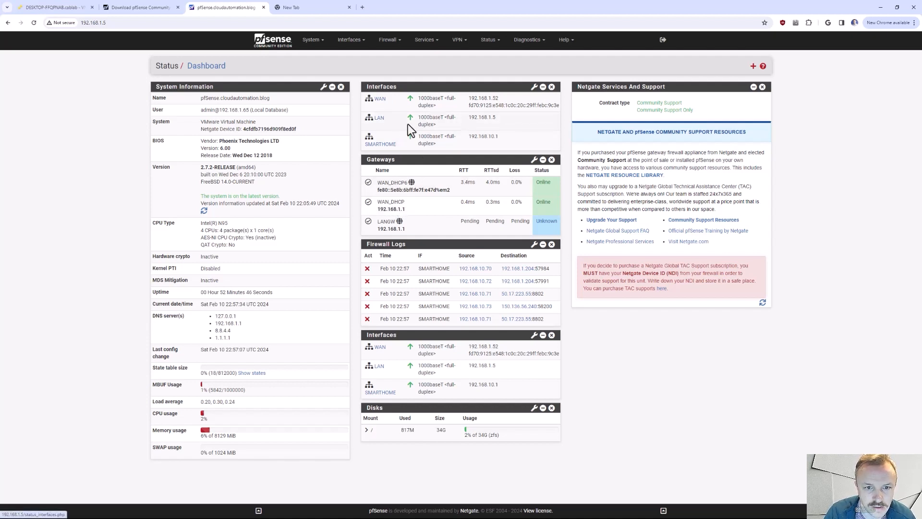
{"action": "left_click_drag", "start_coordinate": [501, 99], "coordinate": [469, 99]}
{"action": "left_click", "coordinate": [469, 99]}
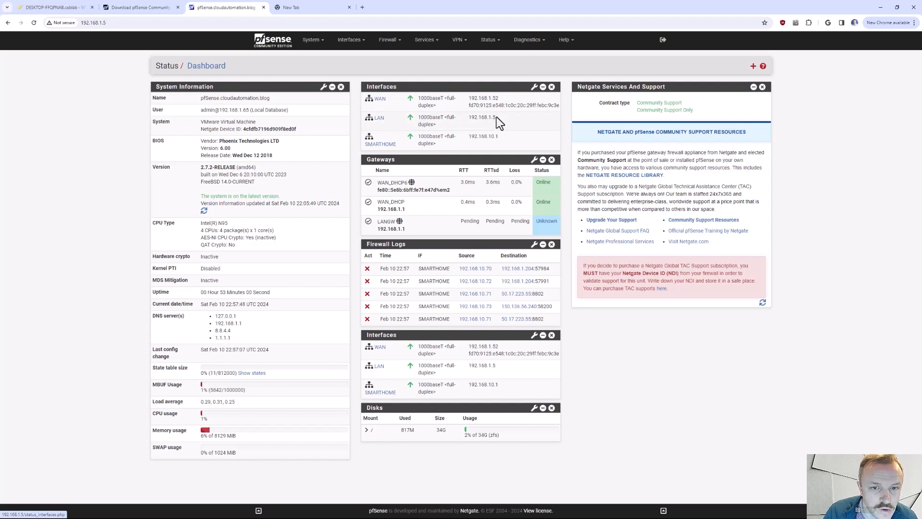
{"action": "left_click_drag", "start_coordinate": [497, 116], "coordinate": [468, 116]}
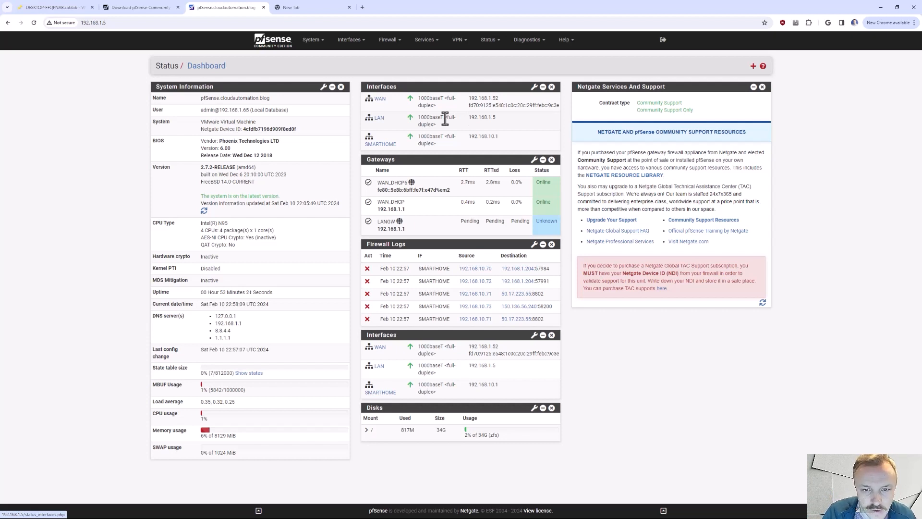
- Open the DHCP Server settings for the LAN interface, returning to them from the Lawrence Systems YouTube page
{"action": "left_click", "coordinate": [490, 41]}
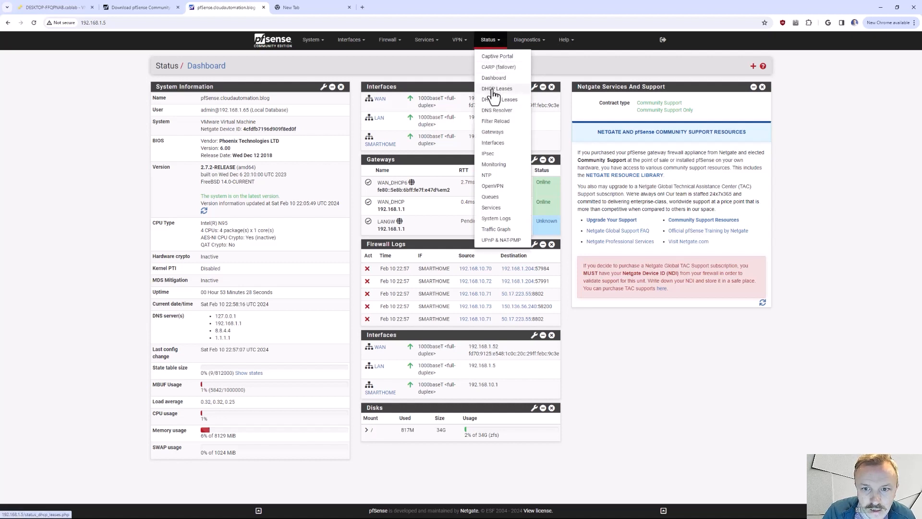
{"action": "left_click", "coordinate": [423, 44]}
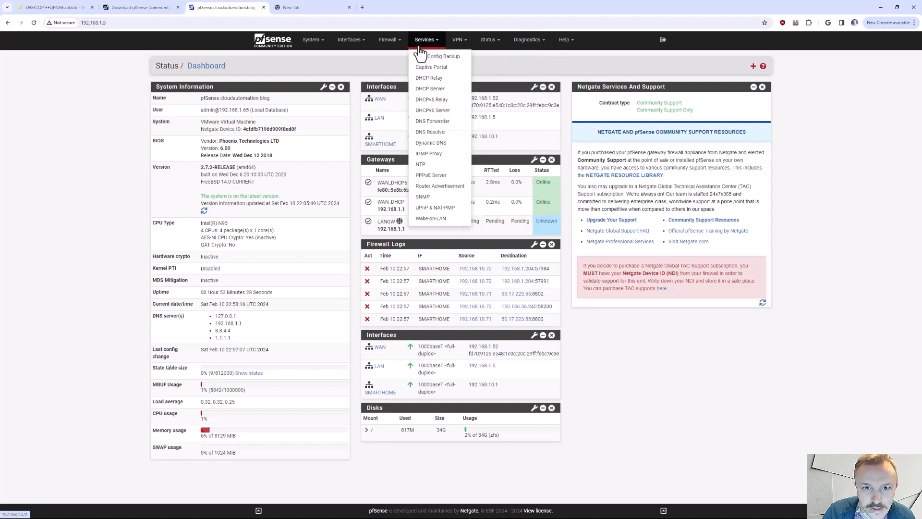
{"action": "left_click", "coordinate": [431, 90]}
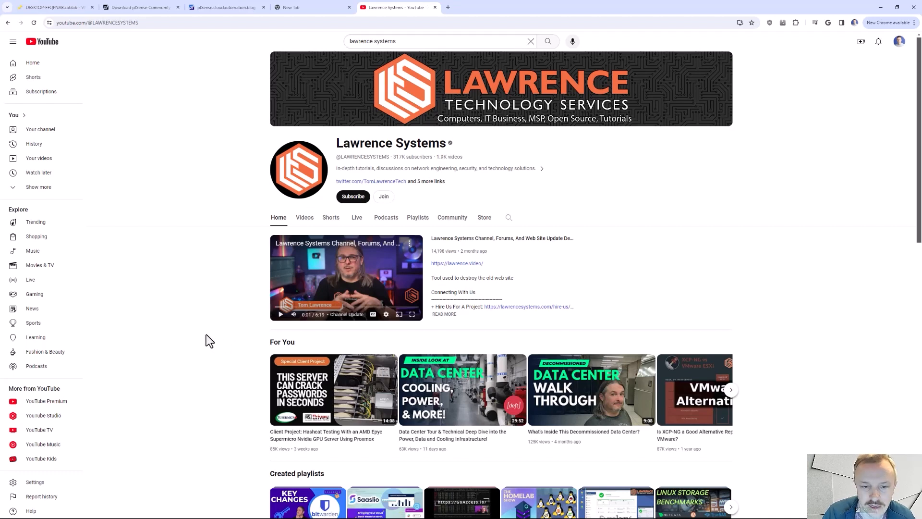
{"action": "left_click", "coordinate": [223, 8]}
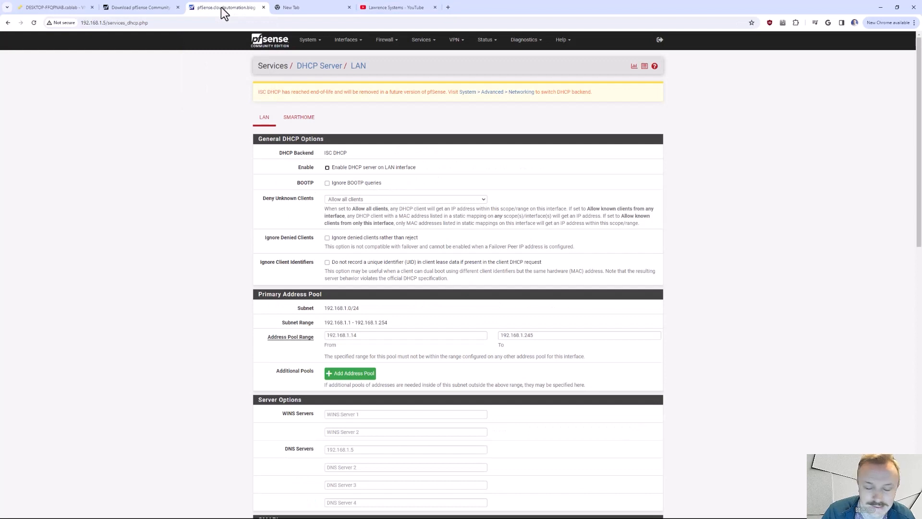